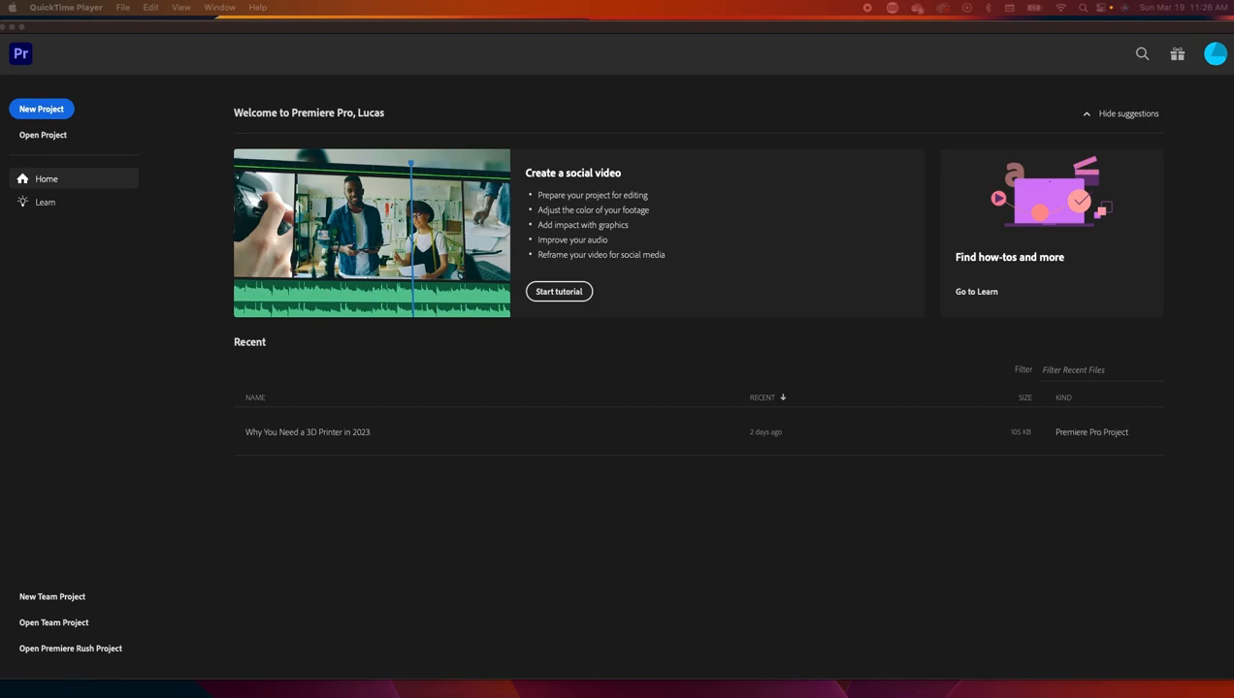
- Start a new project named Ryan_Video with its location set to the Ryan_RoGuE_Video folder
click(56, 113)
click(54, 113)
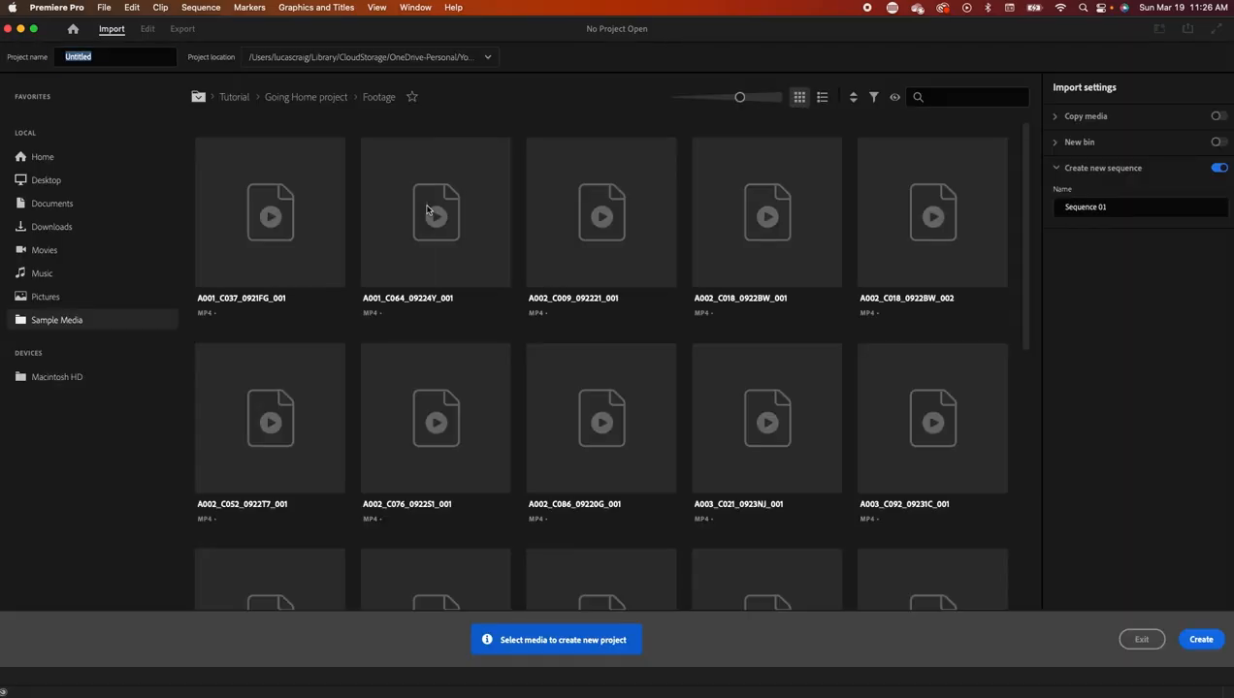
text(R)
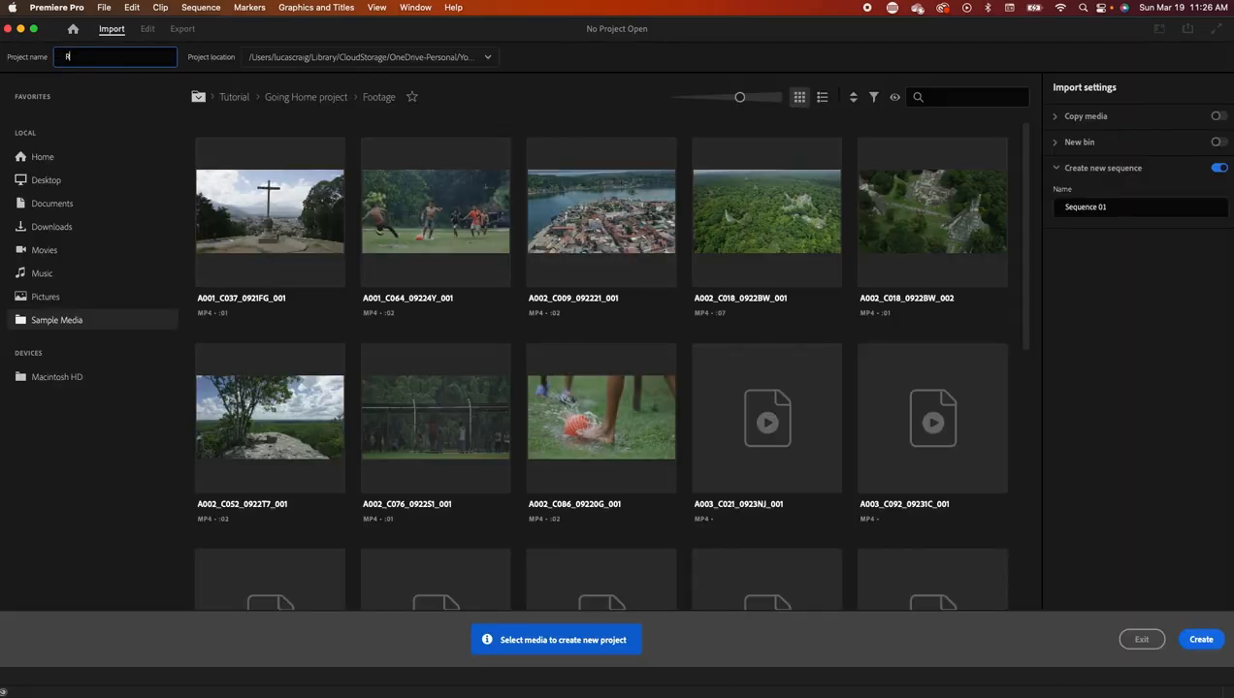
text(yan_Video)
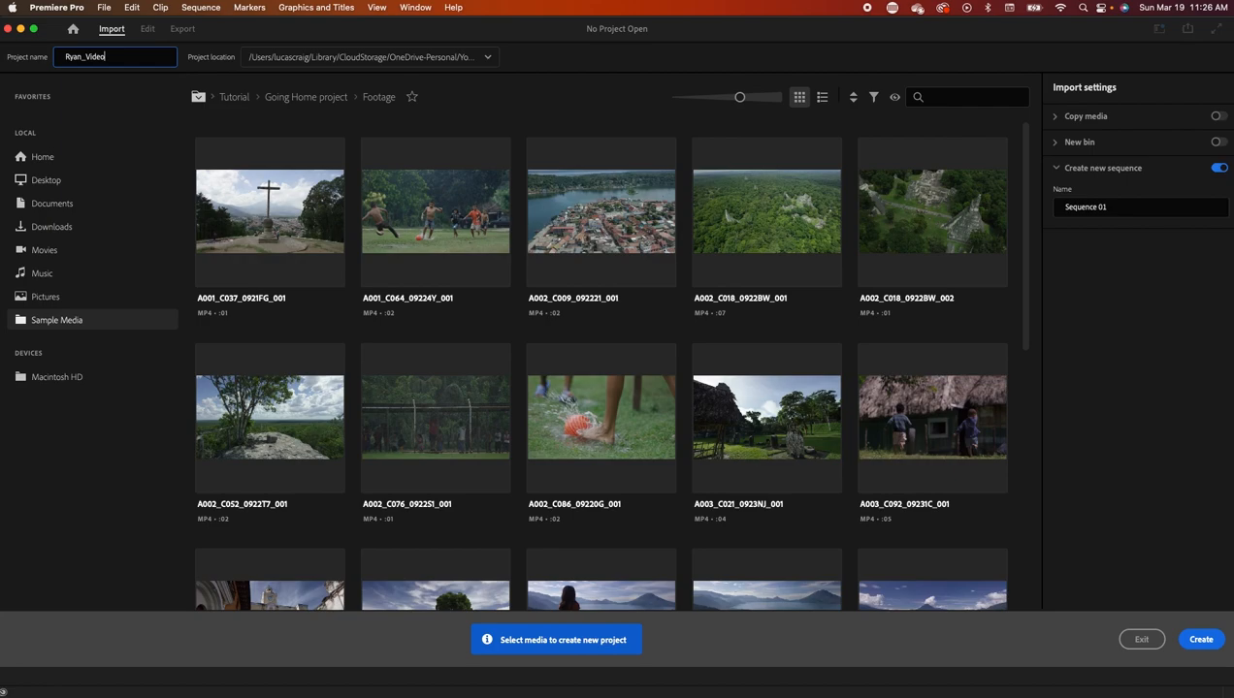
click(483, 57)
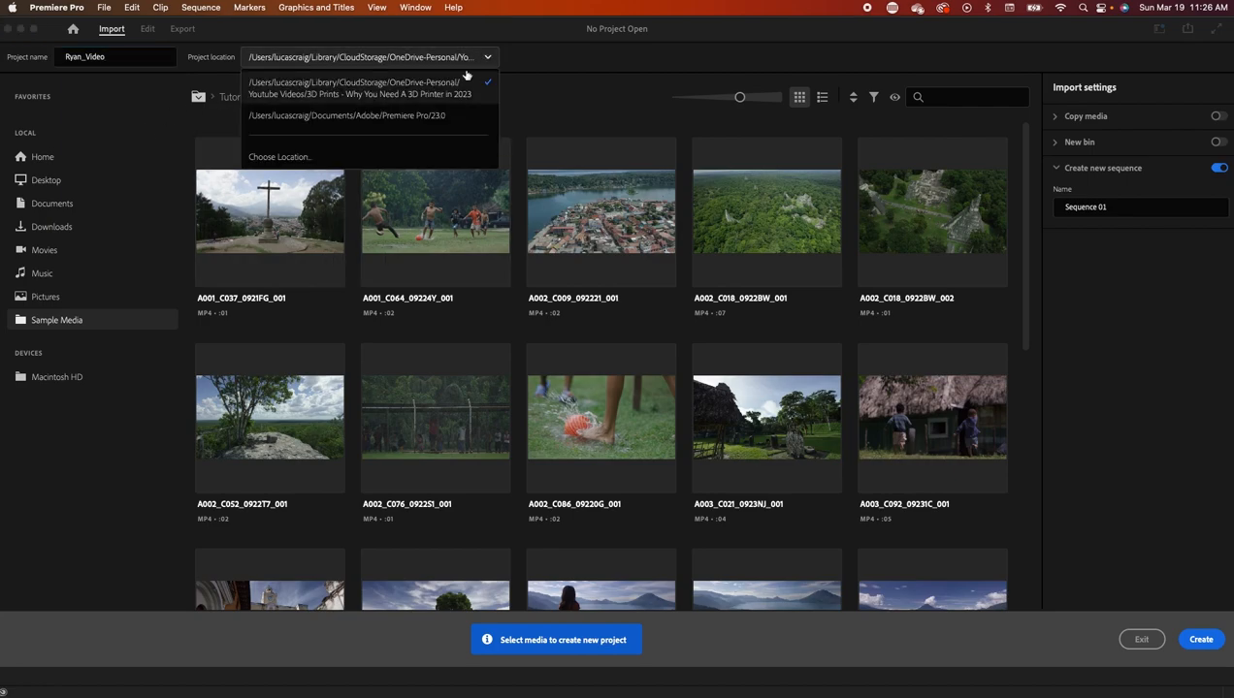
click(295, 158)
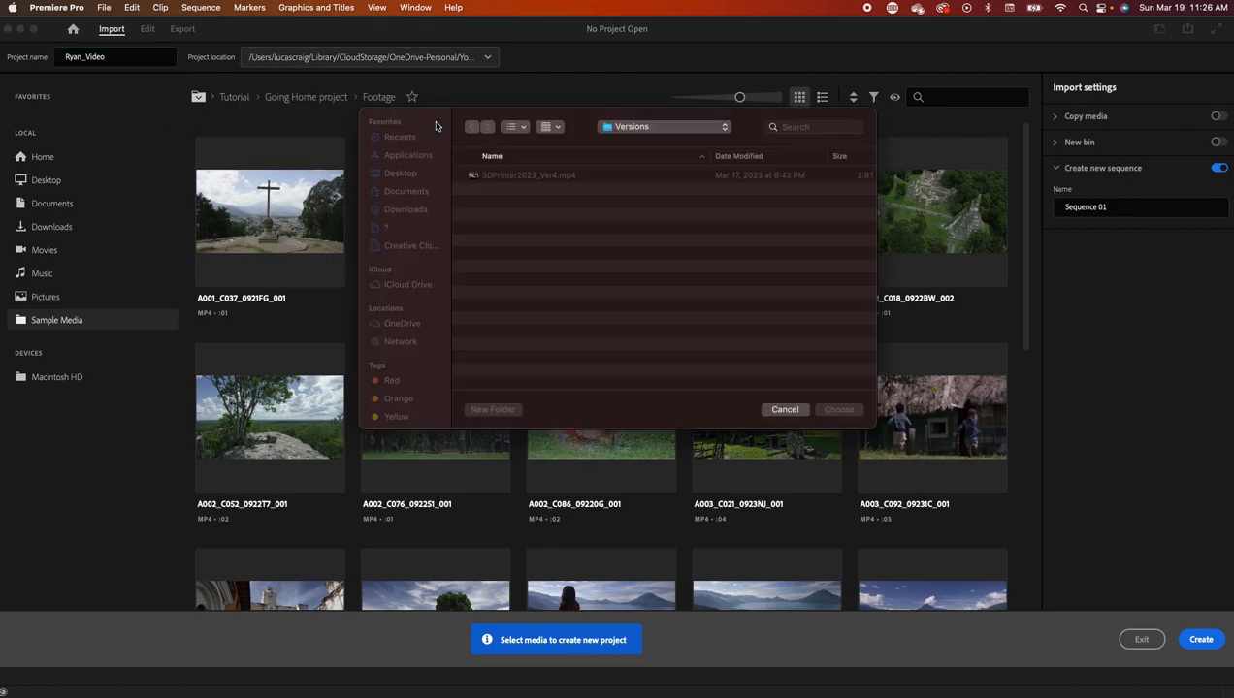
click(625, 129)
click(655, 194)
click(837, 410)
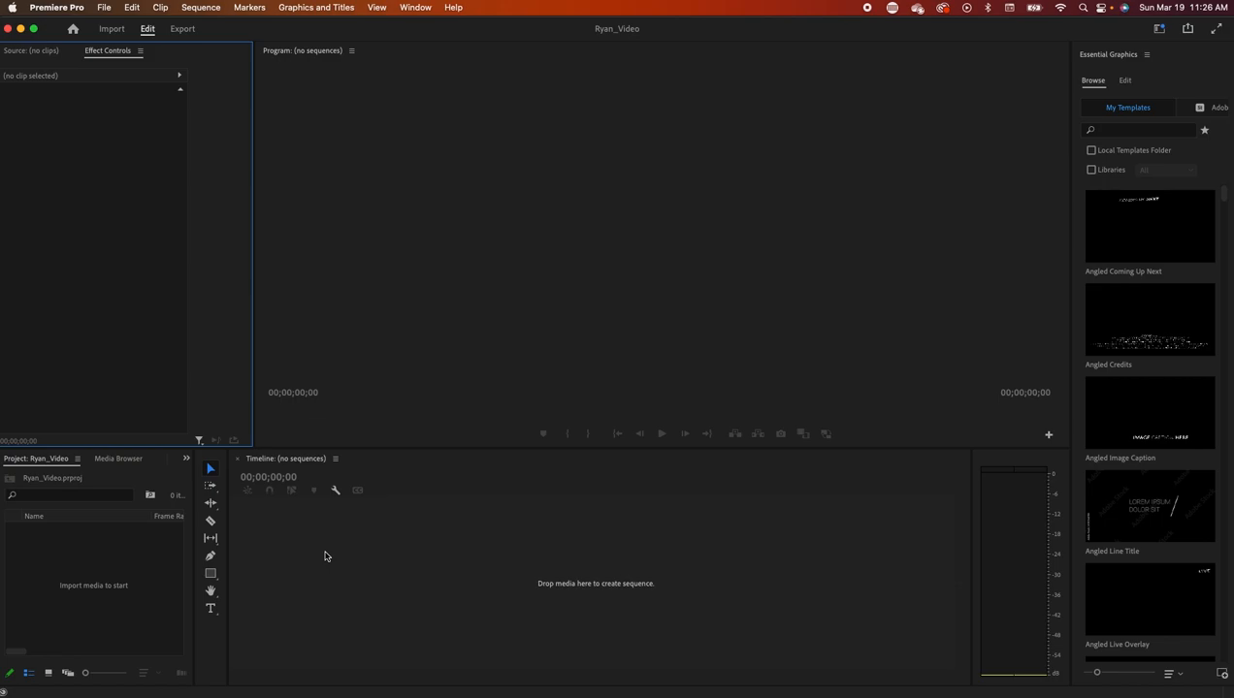
- In Finder, check Assets, then open Videos with its twelve MP4 clips and drag the window aside
key(super+Tab)
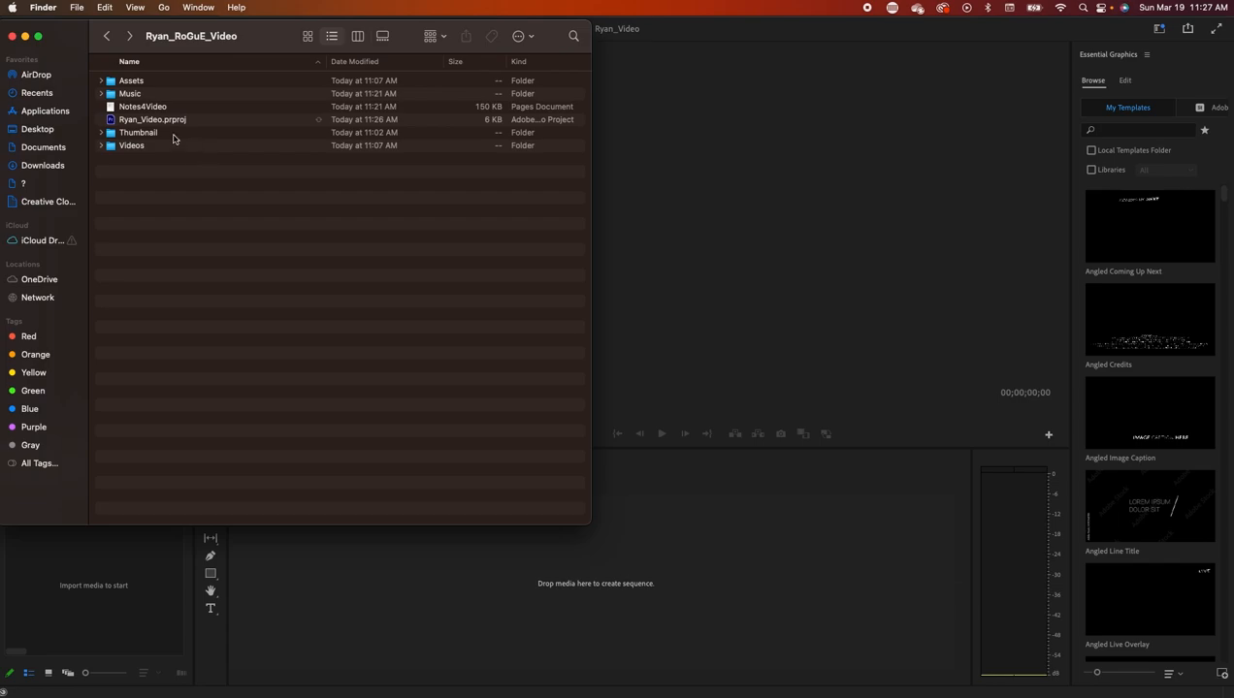
double_click(157, 83)
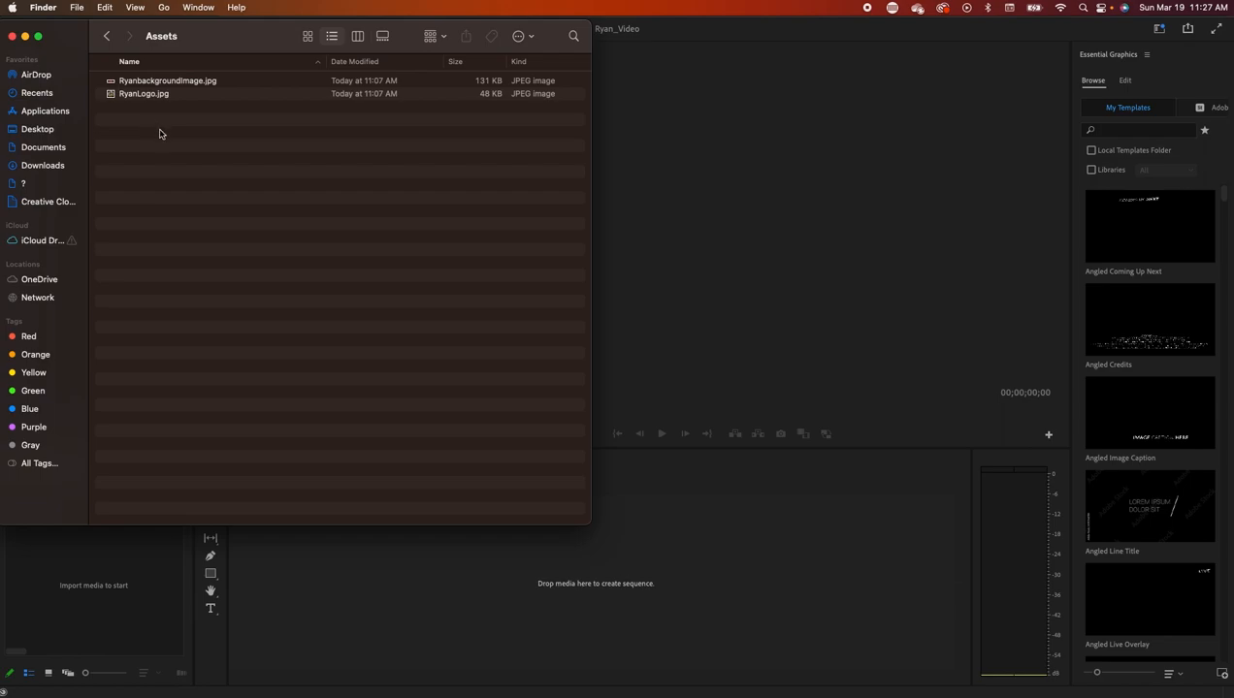
click(107, 36)
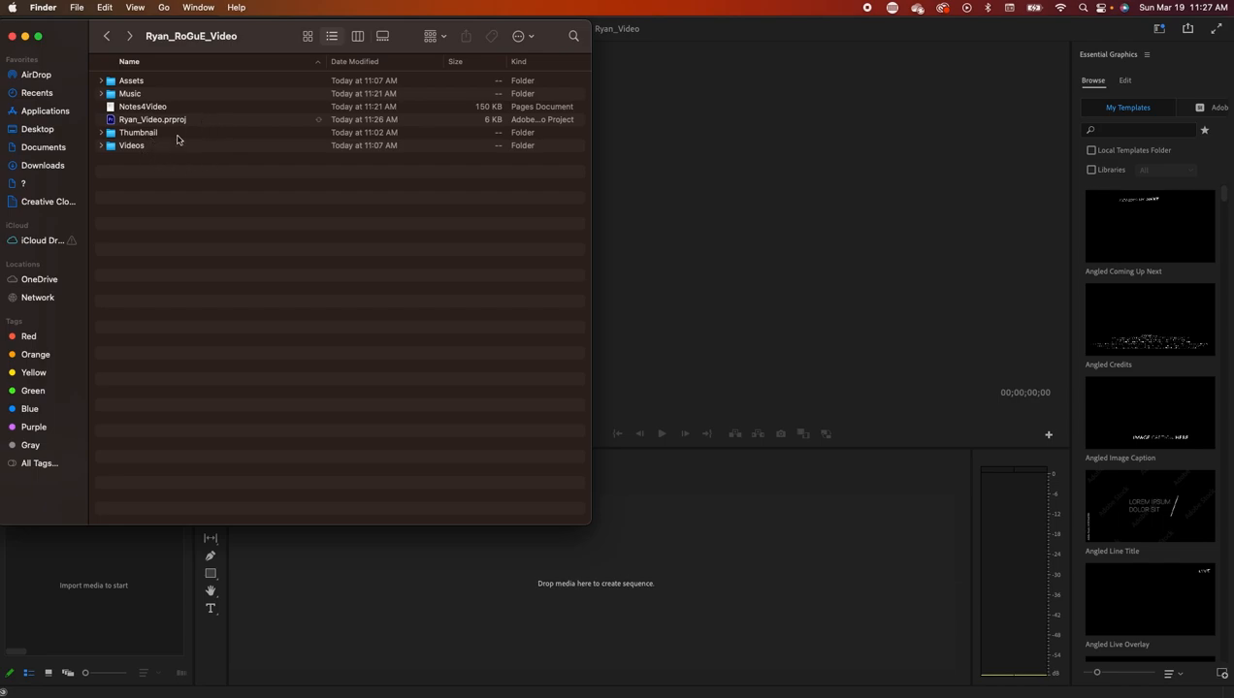
click(146, 151)
double_click(146, 147)
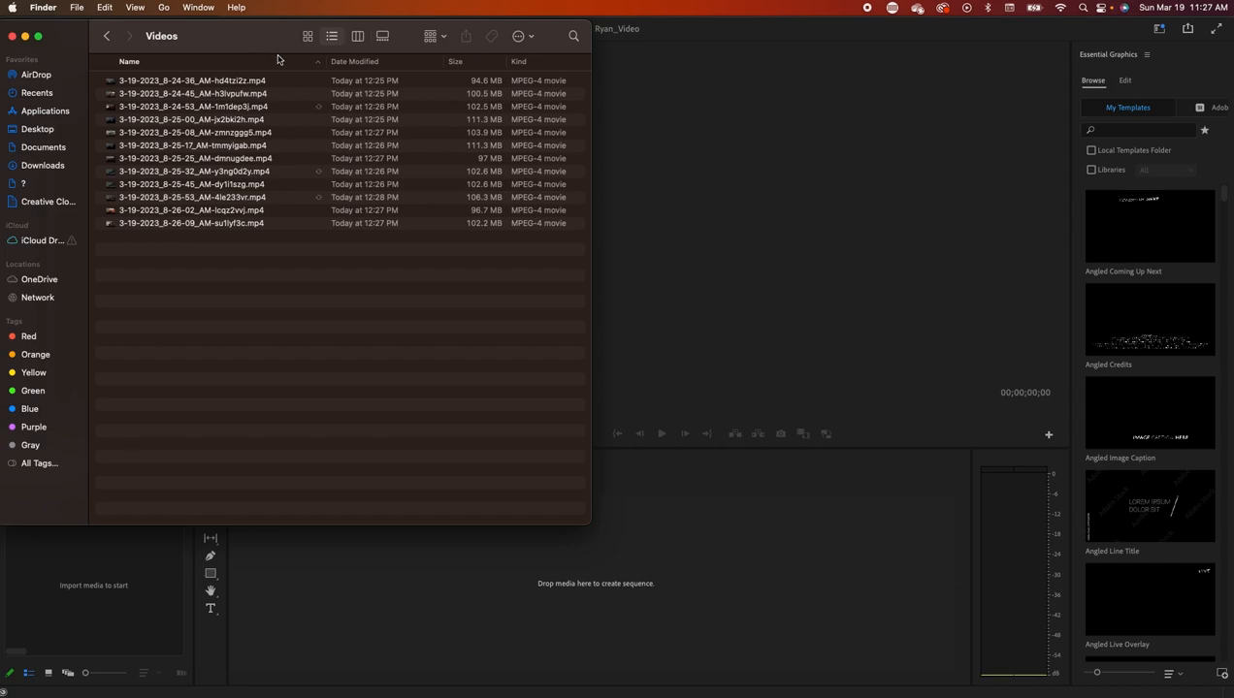
drag(287, 50, 0, 543)
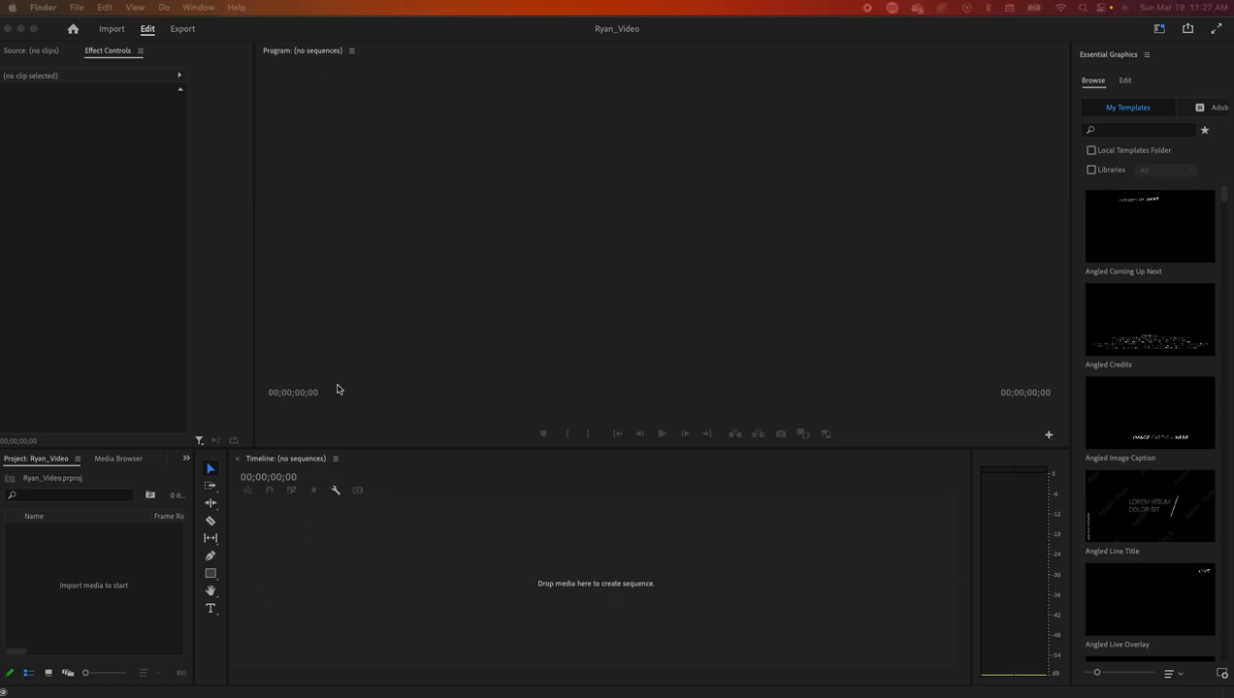
- Widen the source monitor, reset the workspace to the Learning layout, and close the Learn panel
click(257, 228)
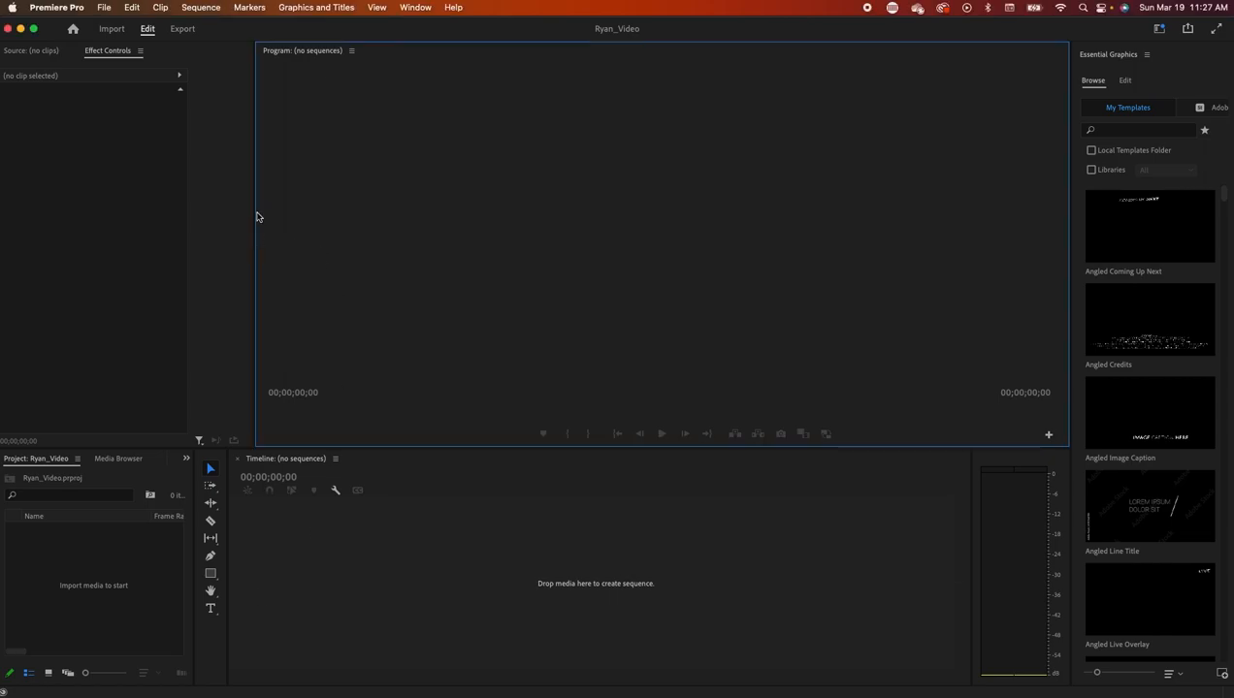
drag(255, 213, 371, 199)
click(41, 54)
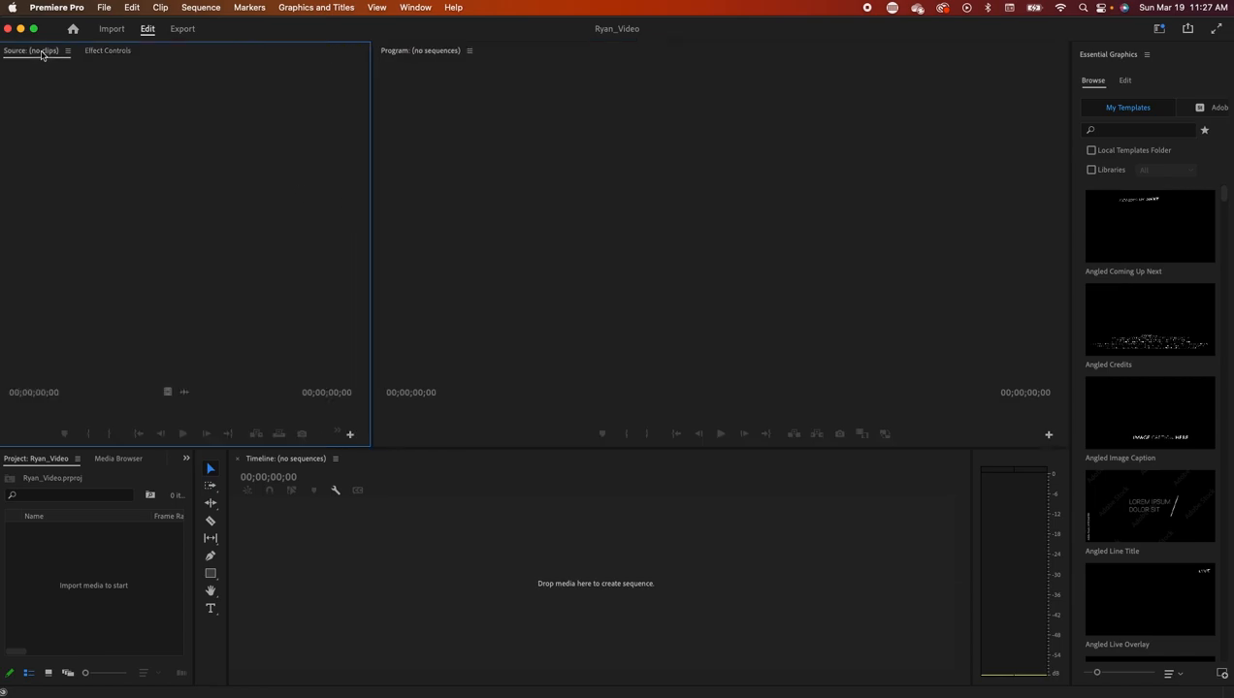
click(413, 7)
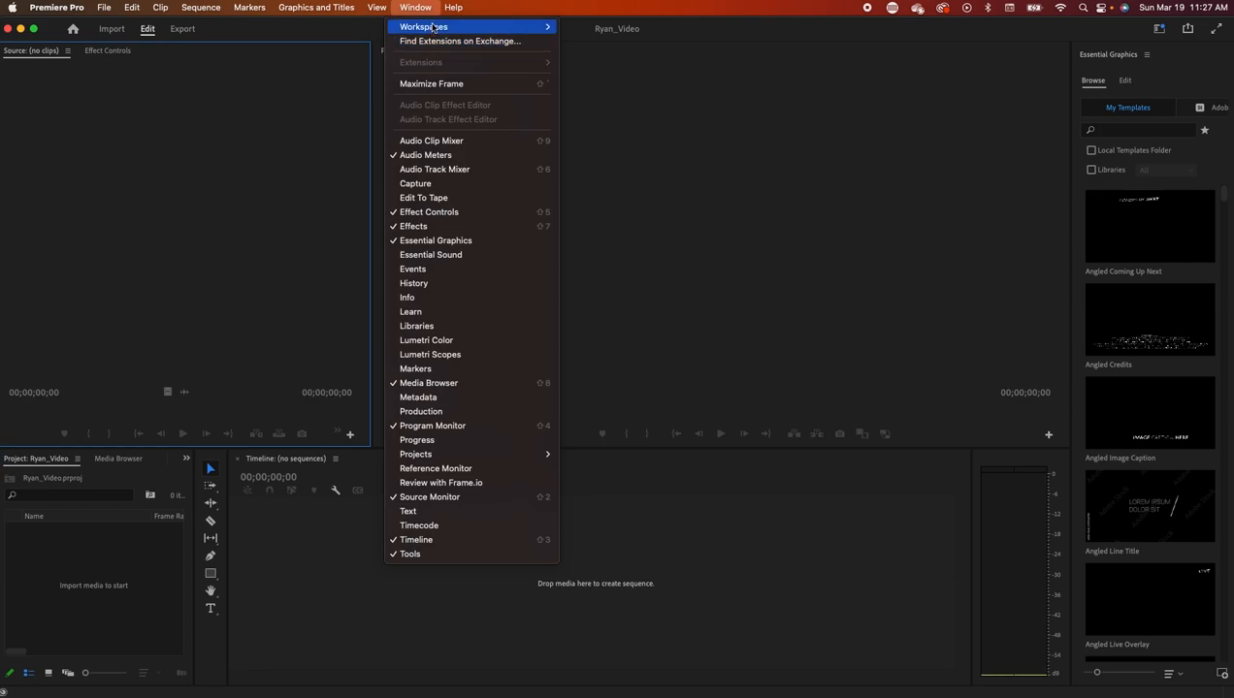
mouse_move(431, 28)
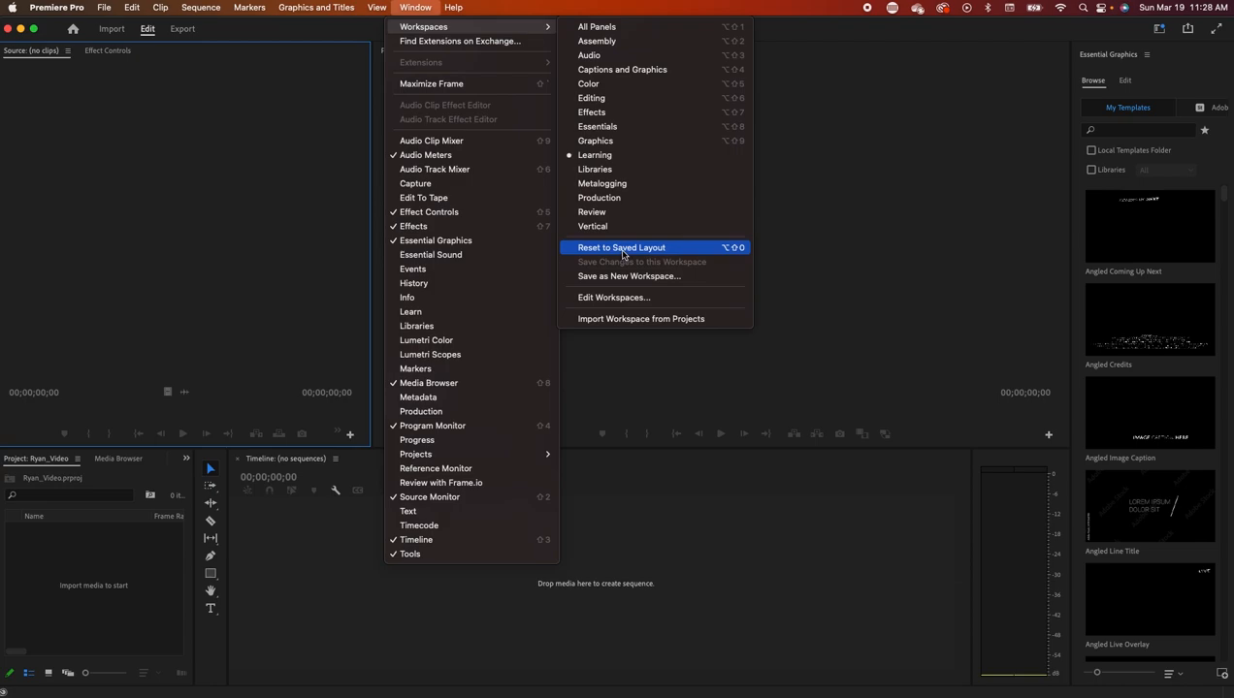
click(623, 249)
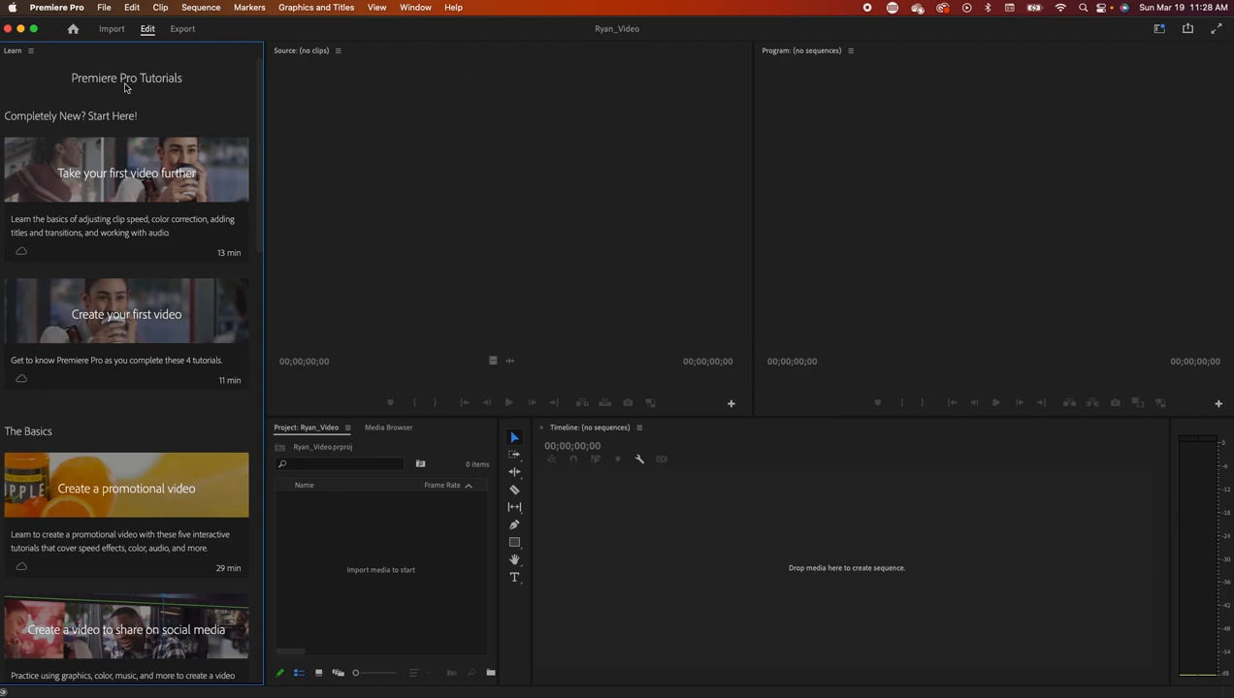
click(31, 50)
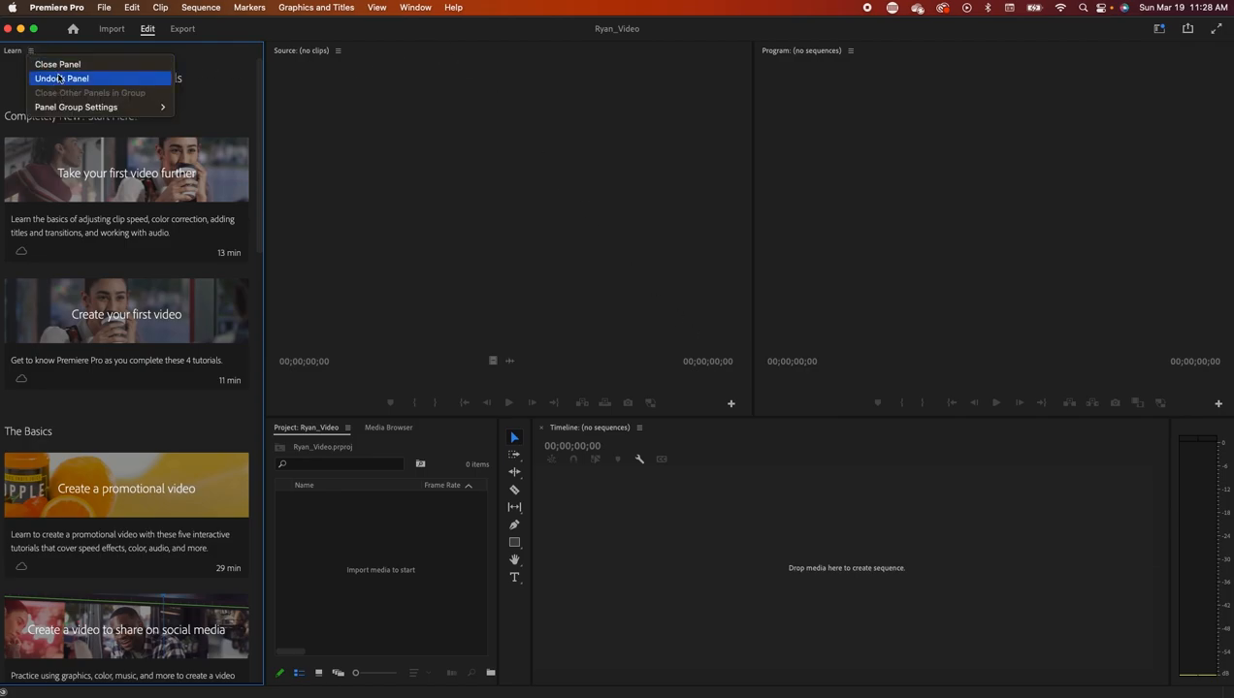
click(58, 66)
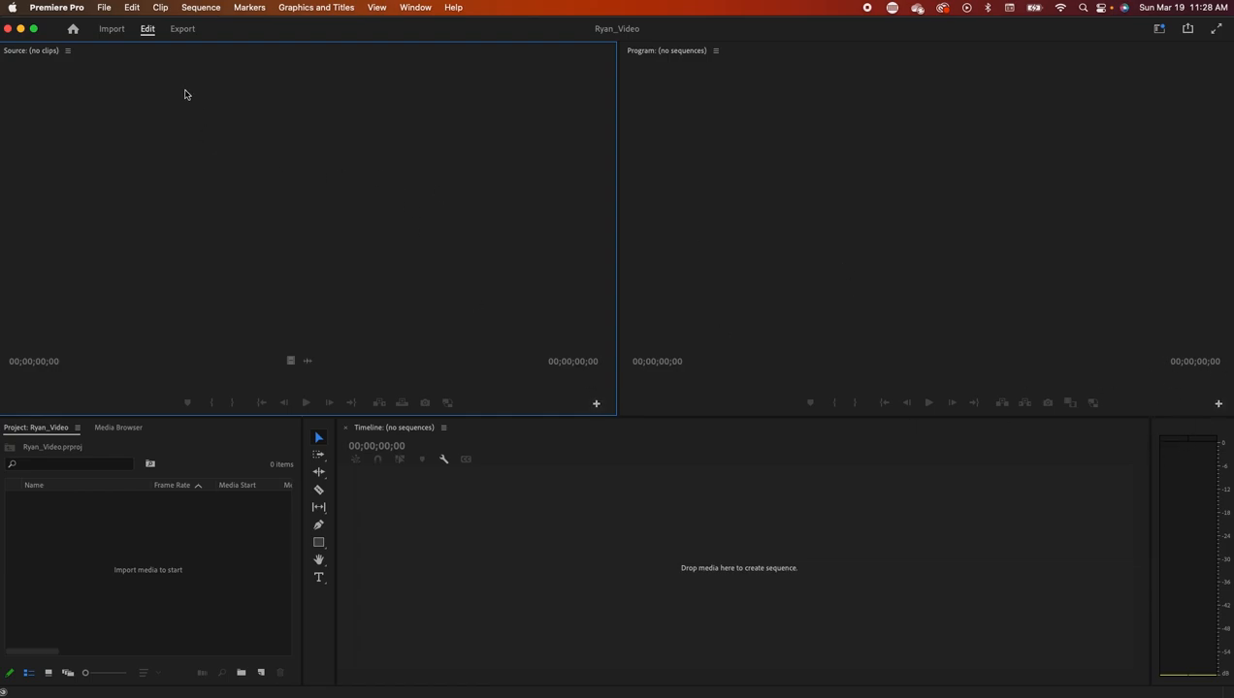
- Show the Effects and Effect Controls panels from the Window menu
click(415, 7)
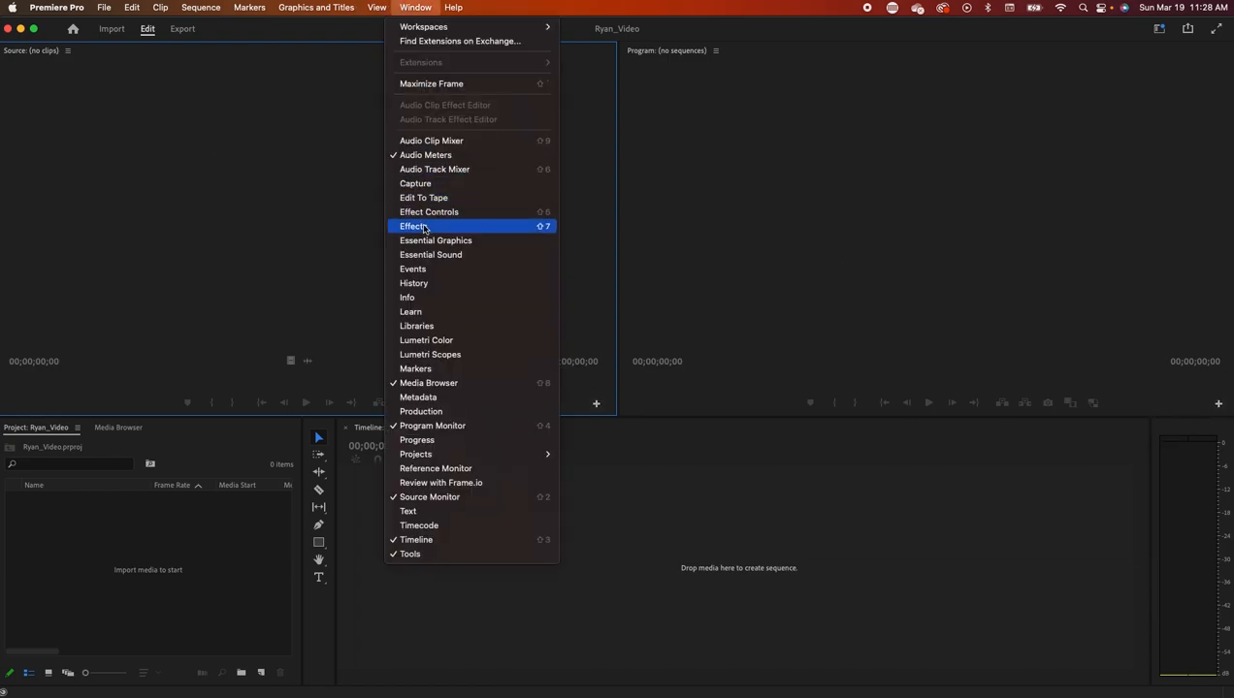
click(417, 227)
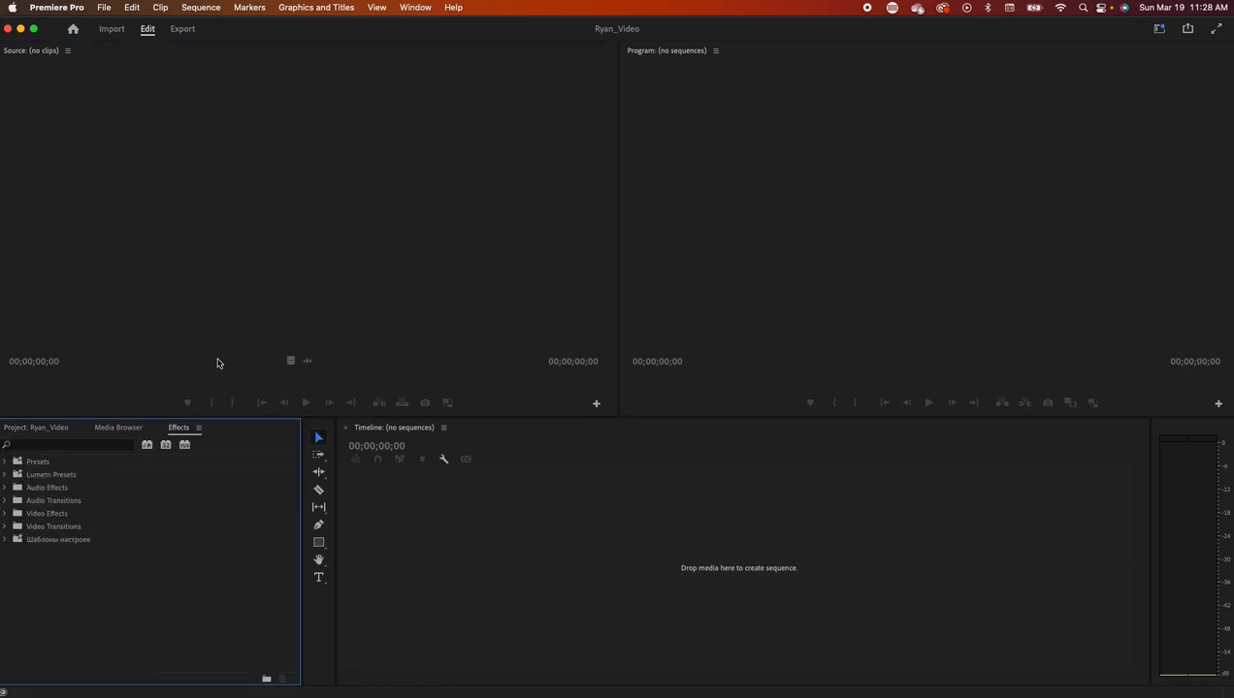
click(377, 7)
mouse_move(415, 7)
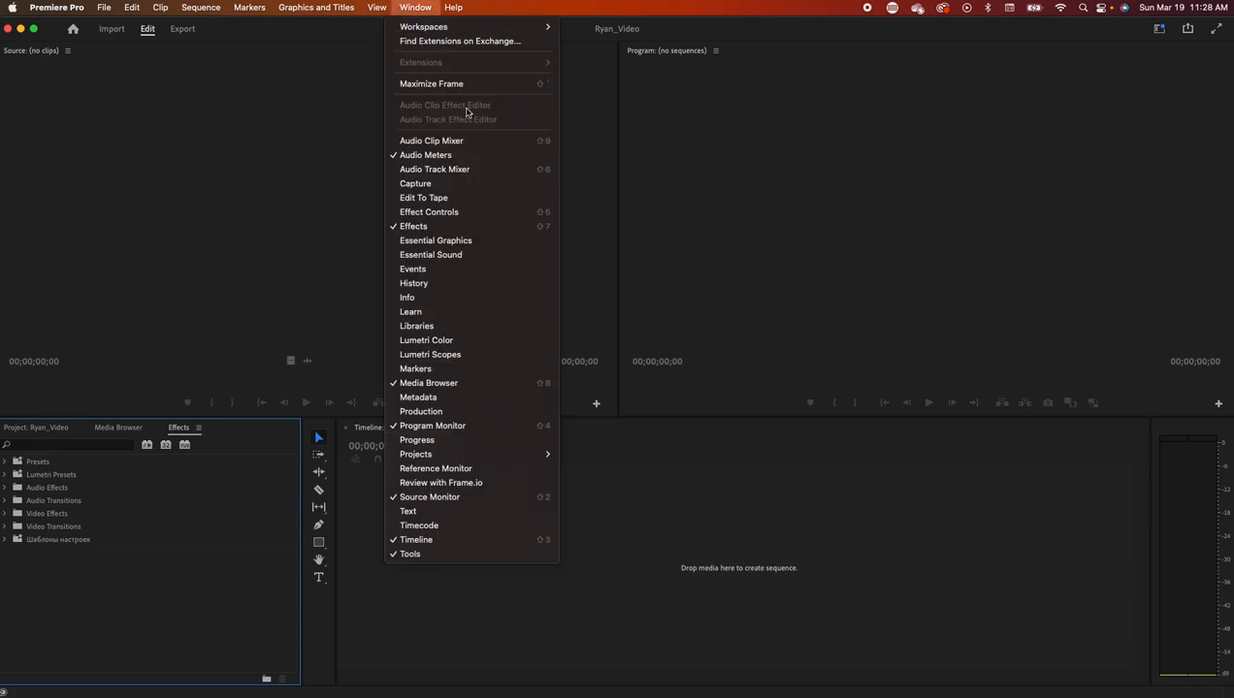
click(470, 212)
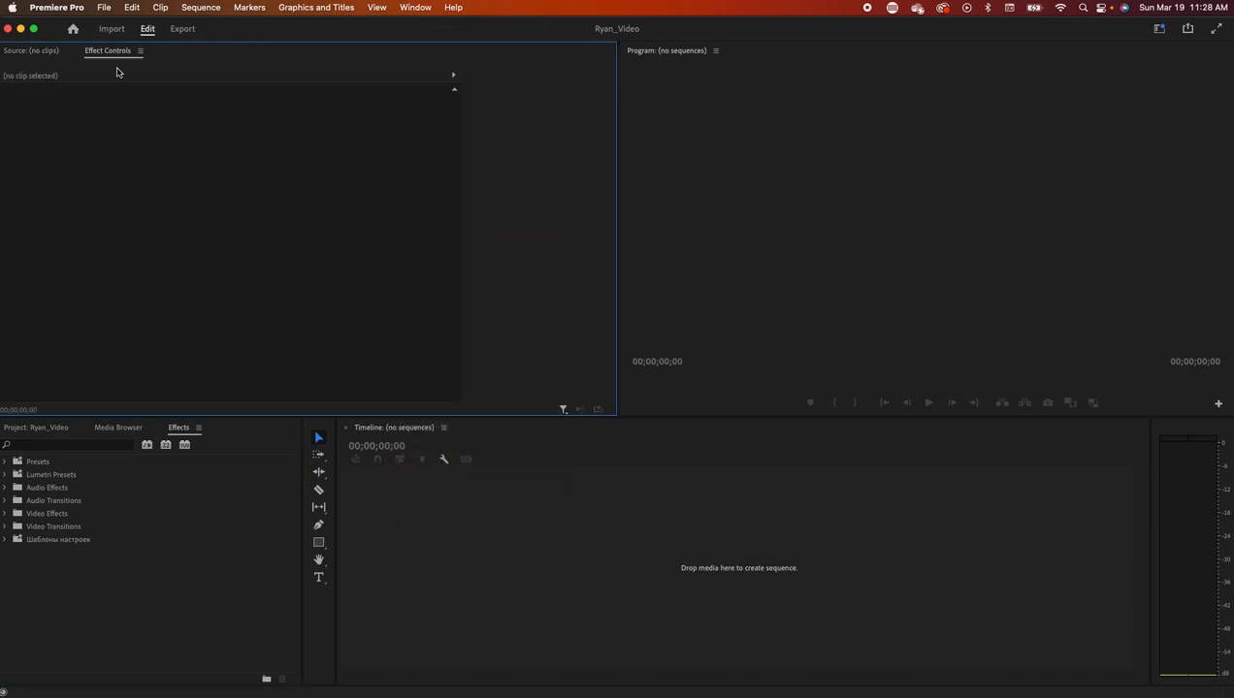
- Check the Effect Controls tab, then add the Essential Graphics panel
click(27, 52)
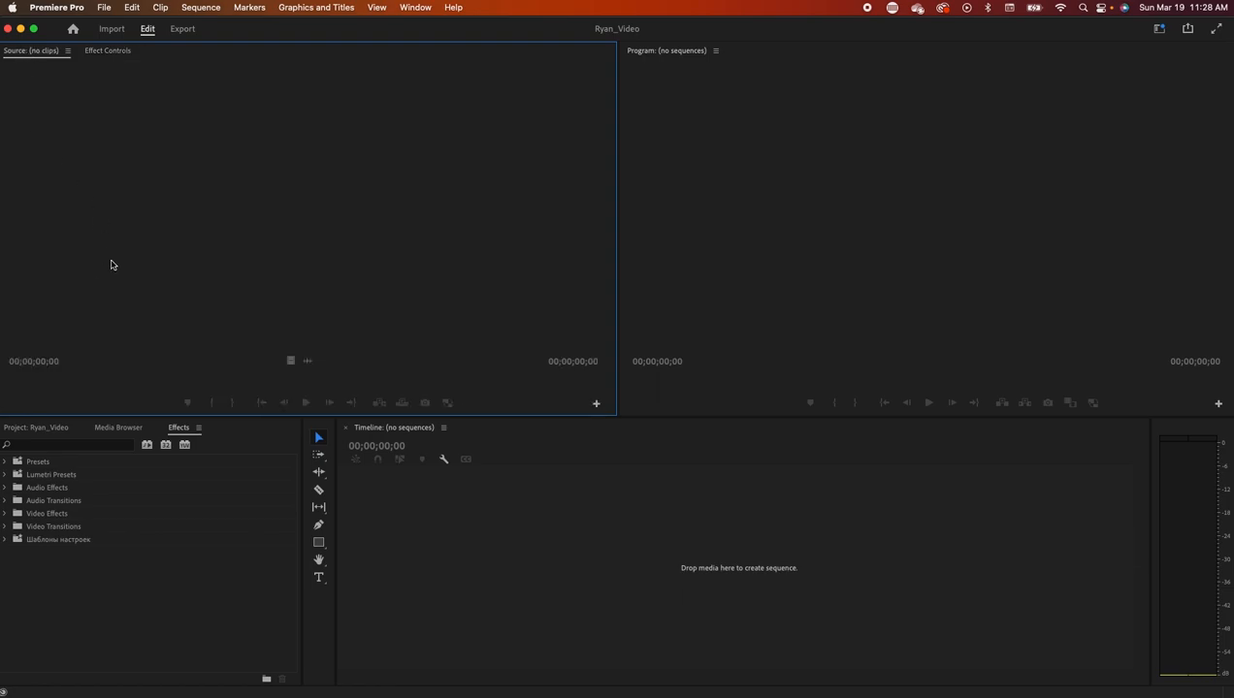
click(125, 54)
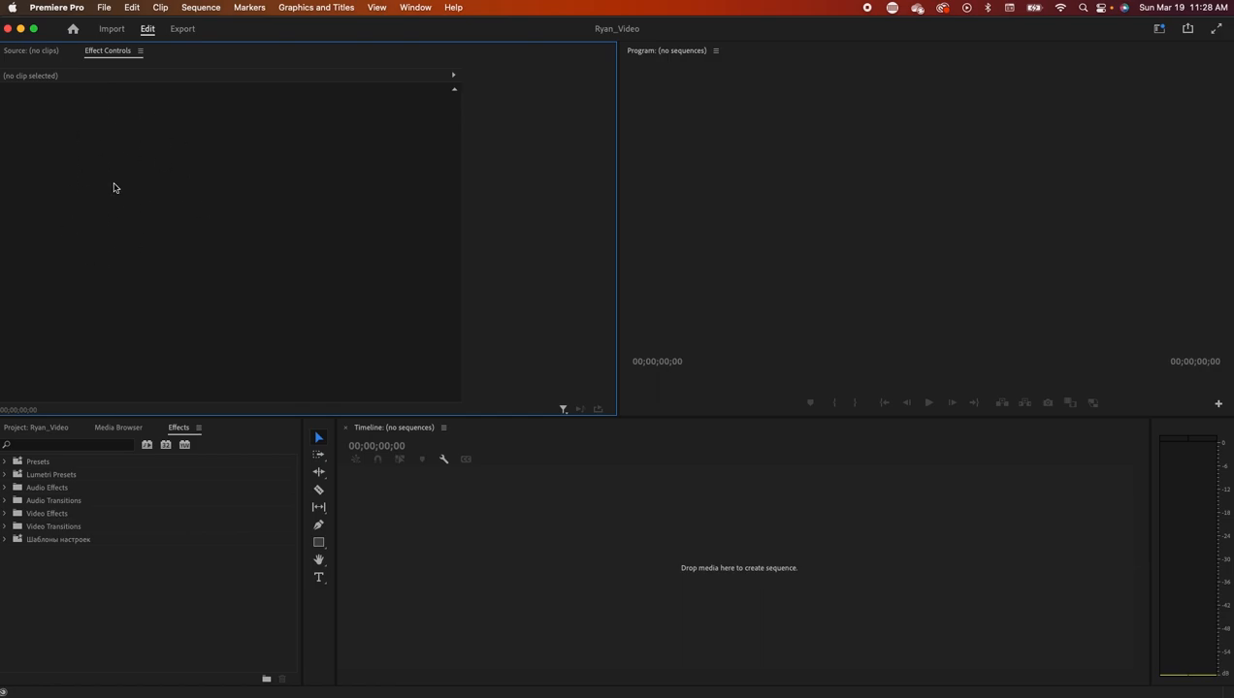
click(37, 54)
click(414, 8)
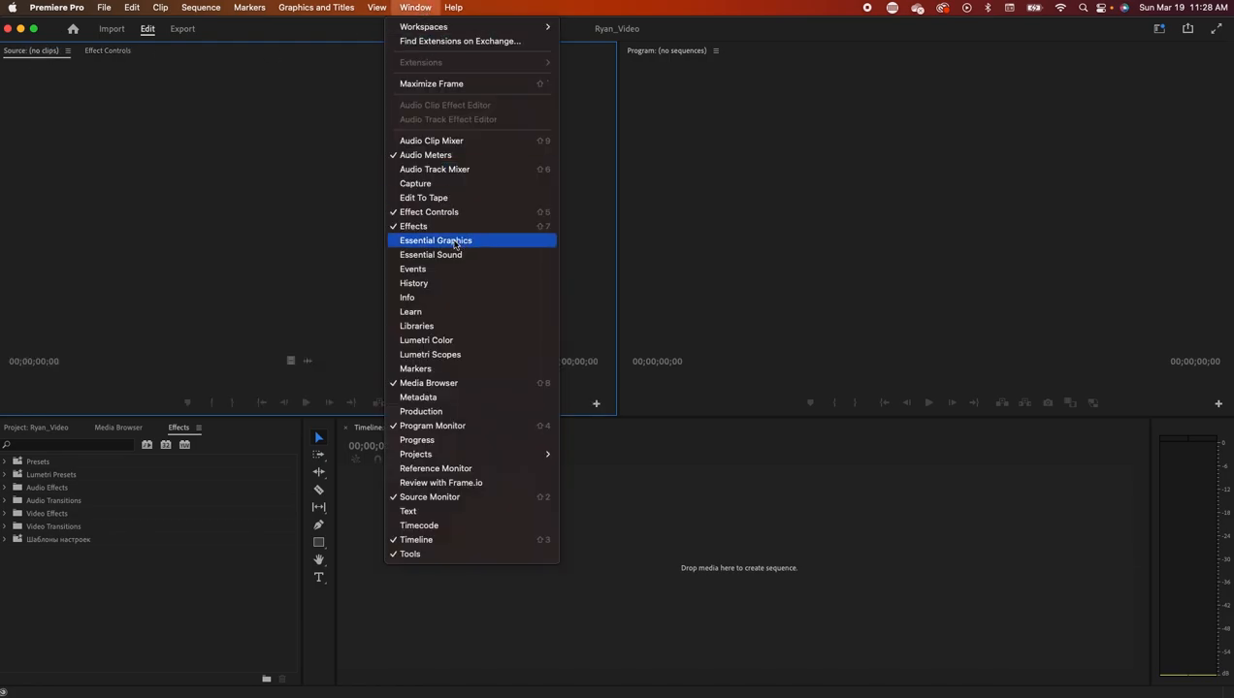
click(454, 240)
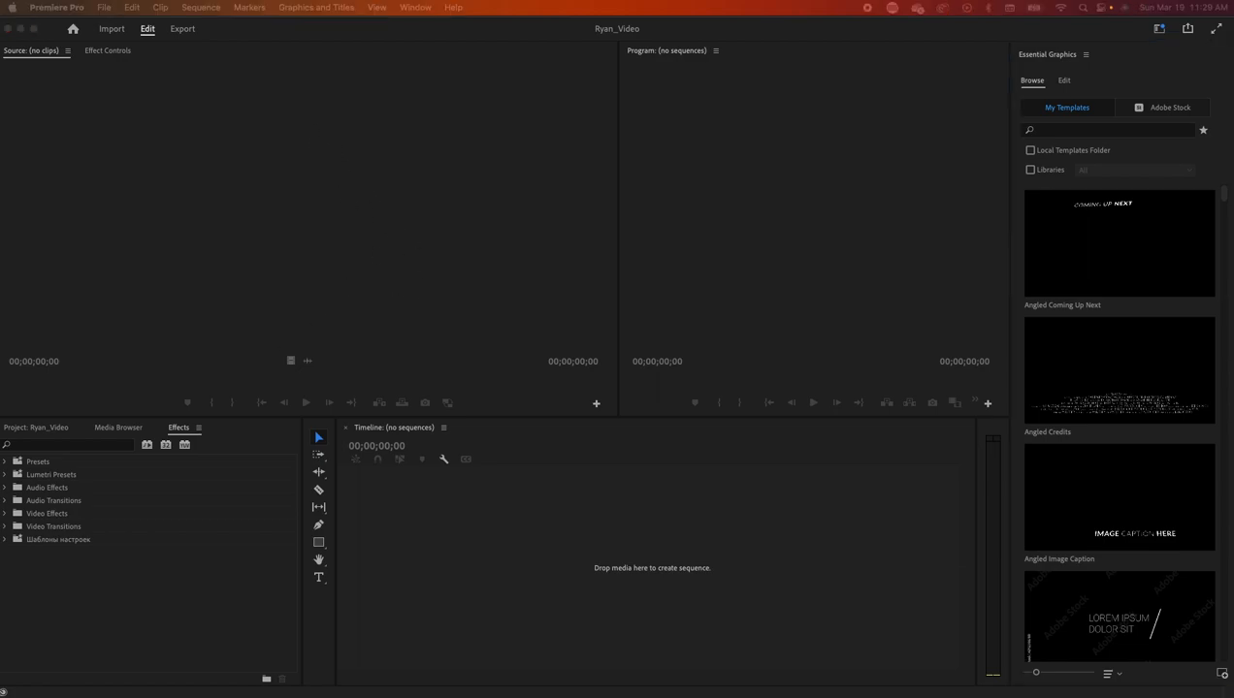
- Select all twelve MP4 clips in the Videos window and drag them onto Premiere's Source monitor
drag(0, 172, 382, 111)
drag(376, 326, 361, 146)
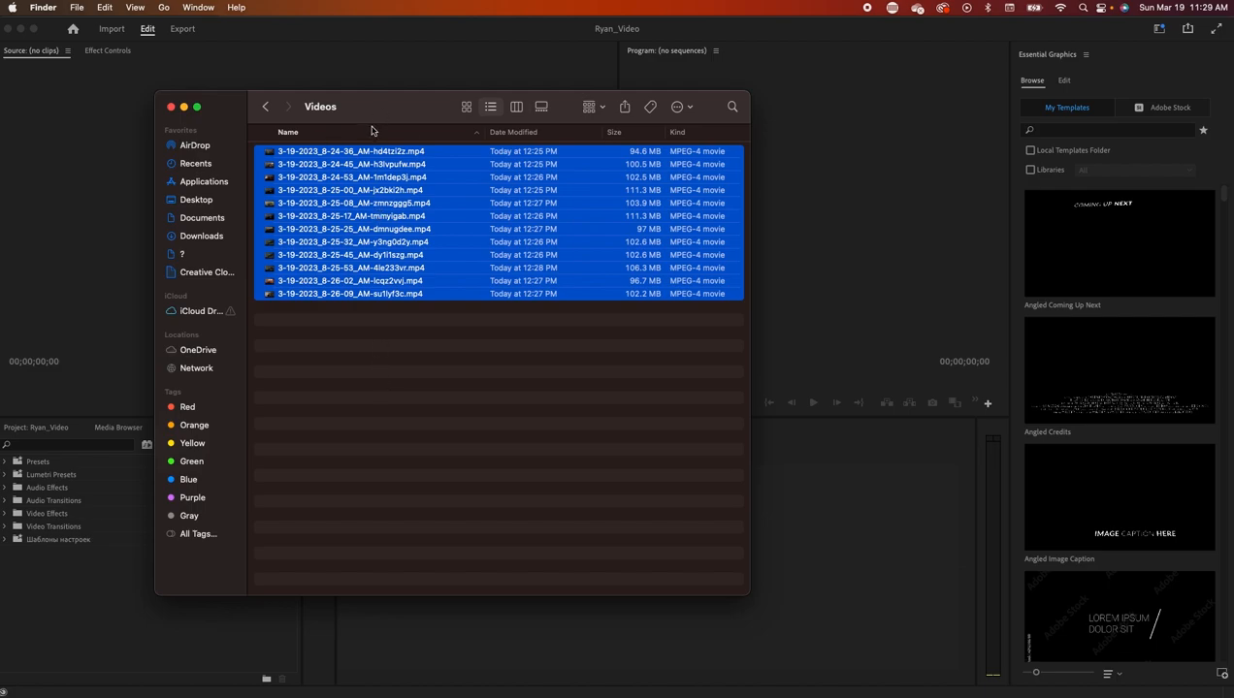
drag(374, 115, 688, 80)
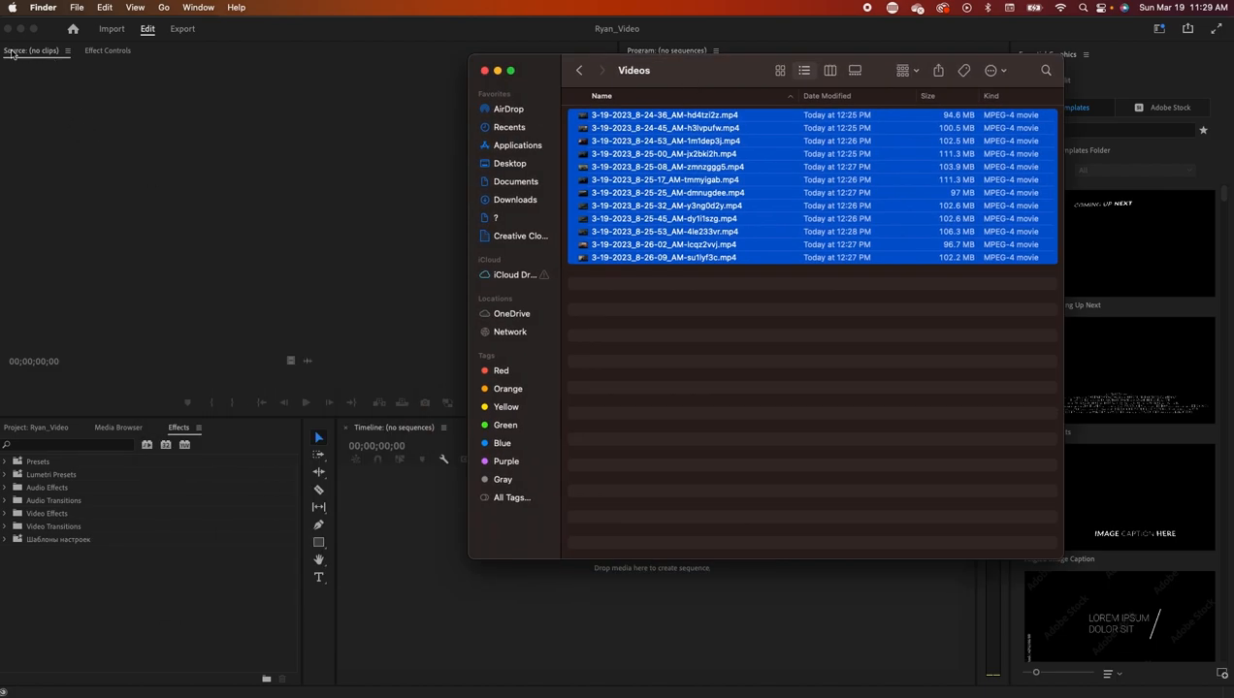
drag(657, 145, 132, 182)
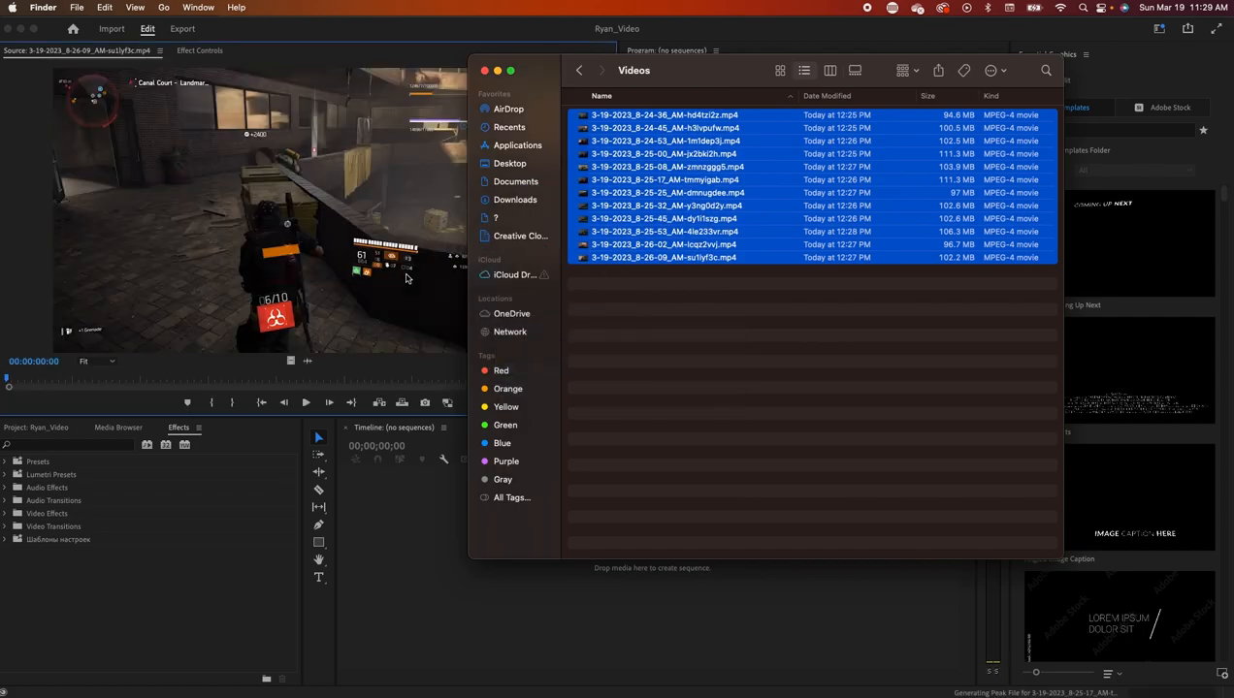
click(316, 438)
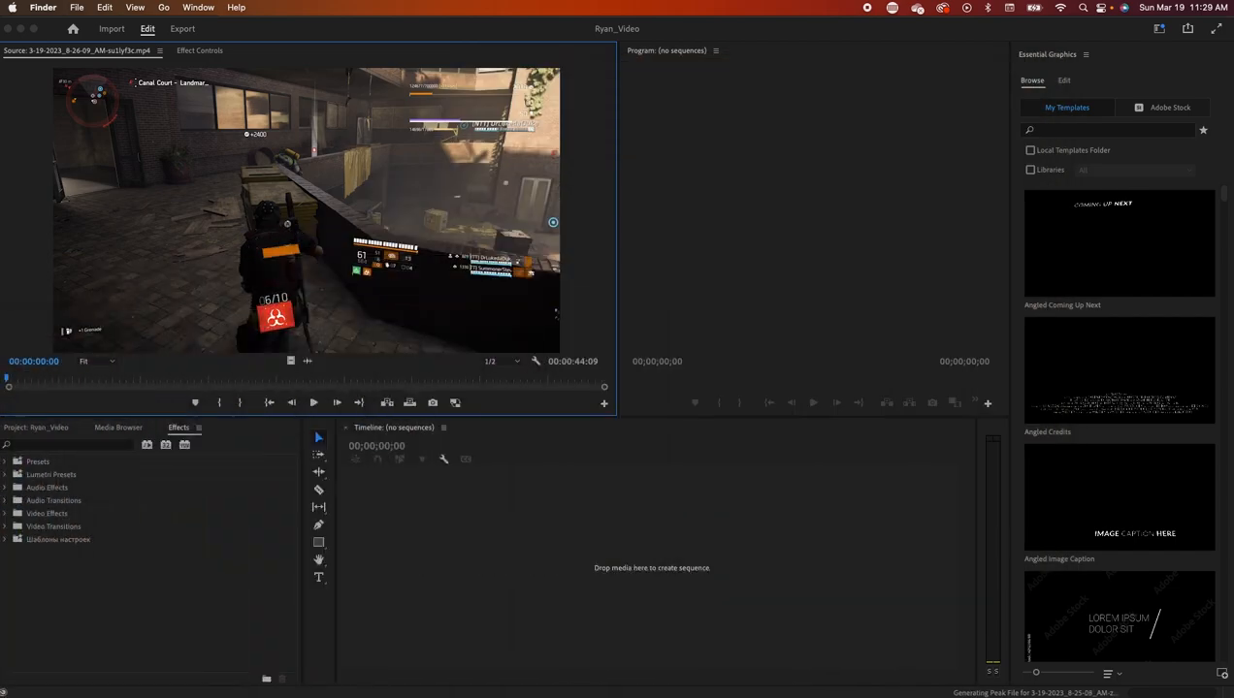
- Look over the Source monitor's clip list, then scrub the 44-second gameplay clip from its start
click(159, 51)
click(159, 51)
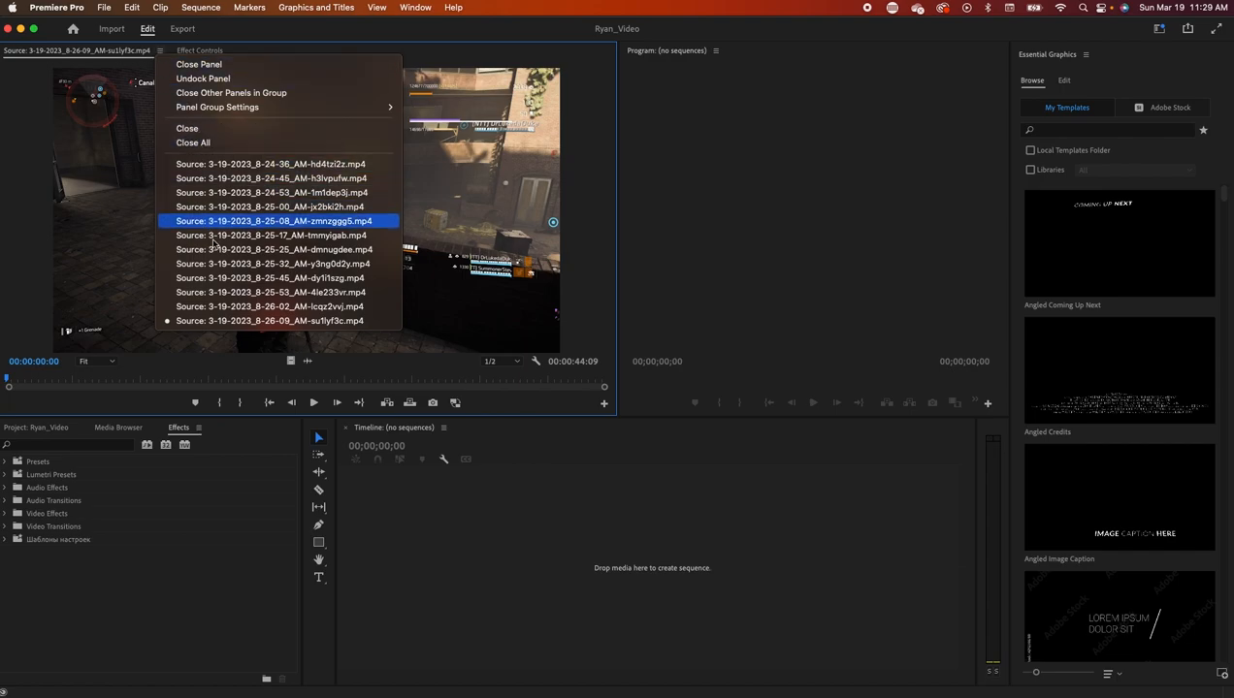
click(161, 51)
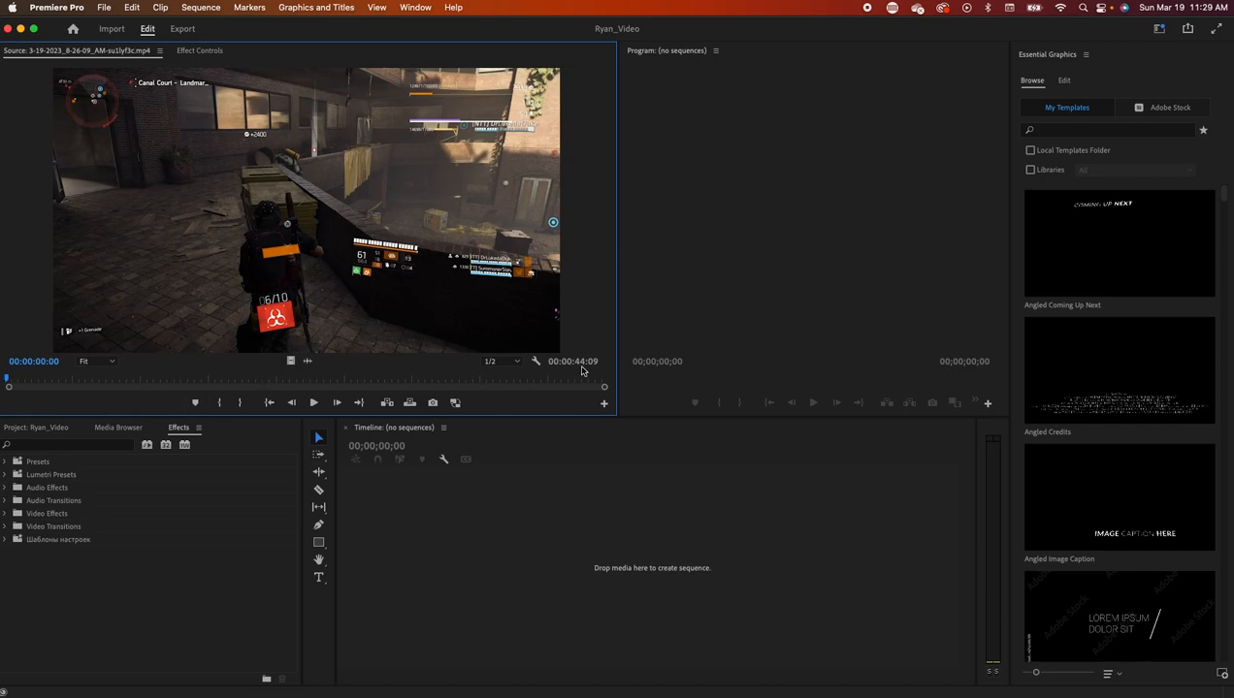
drag(605, 390, 382, 392)
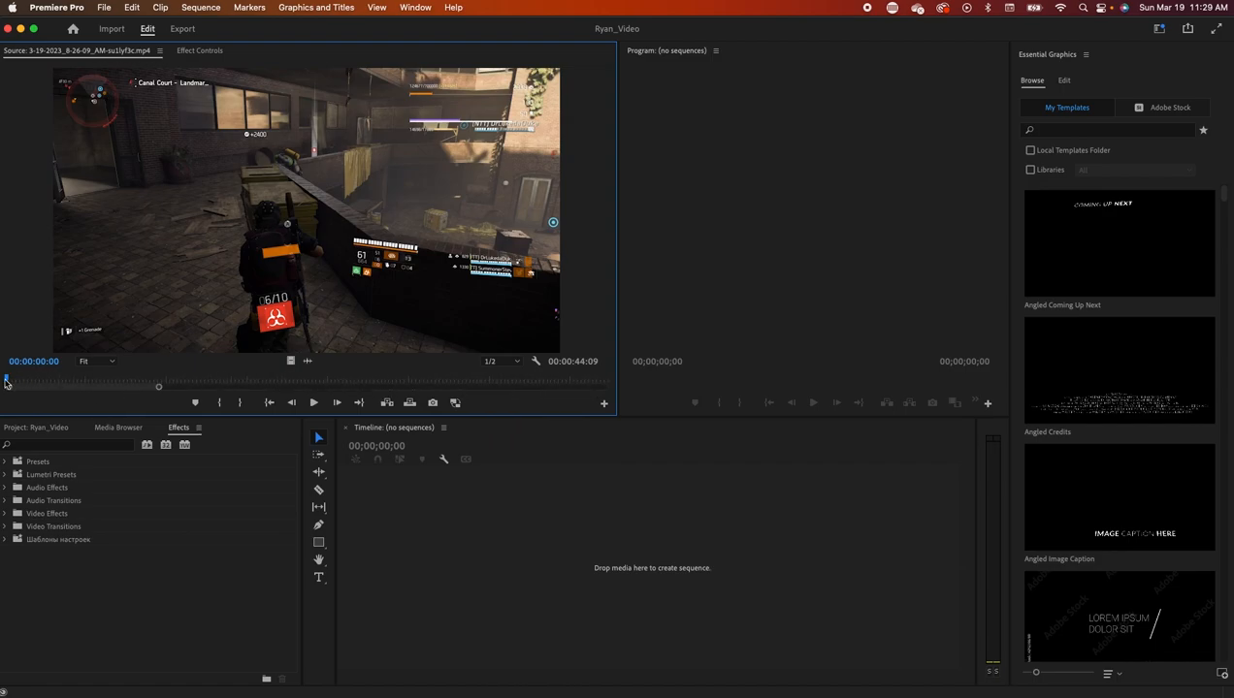
drag(6, 380, 477, 383)
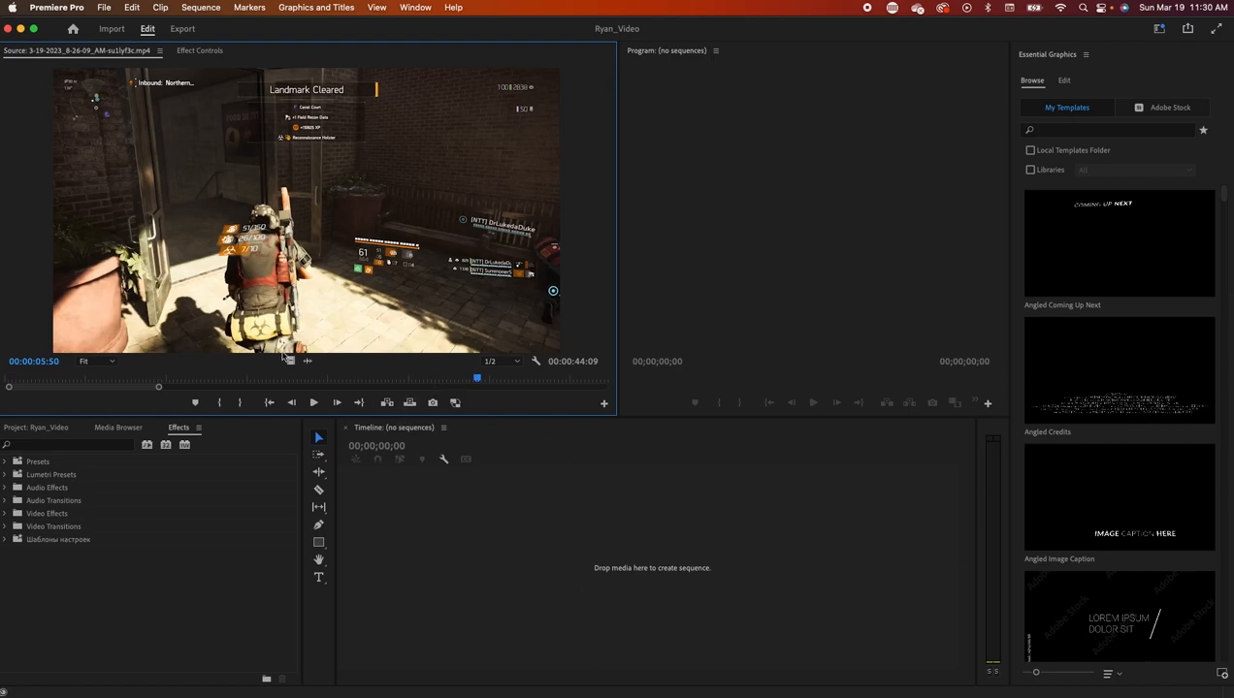
- Play and scrub through the gameplay clip in the Source monitor to find the later action
drag(79, 389, 490, 365)
key(space)
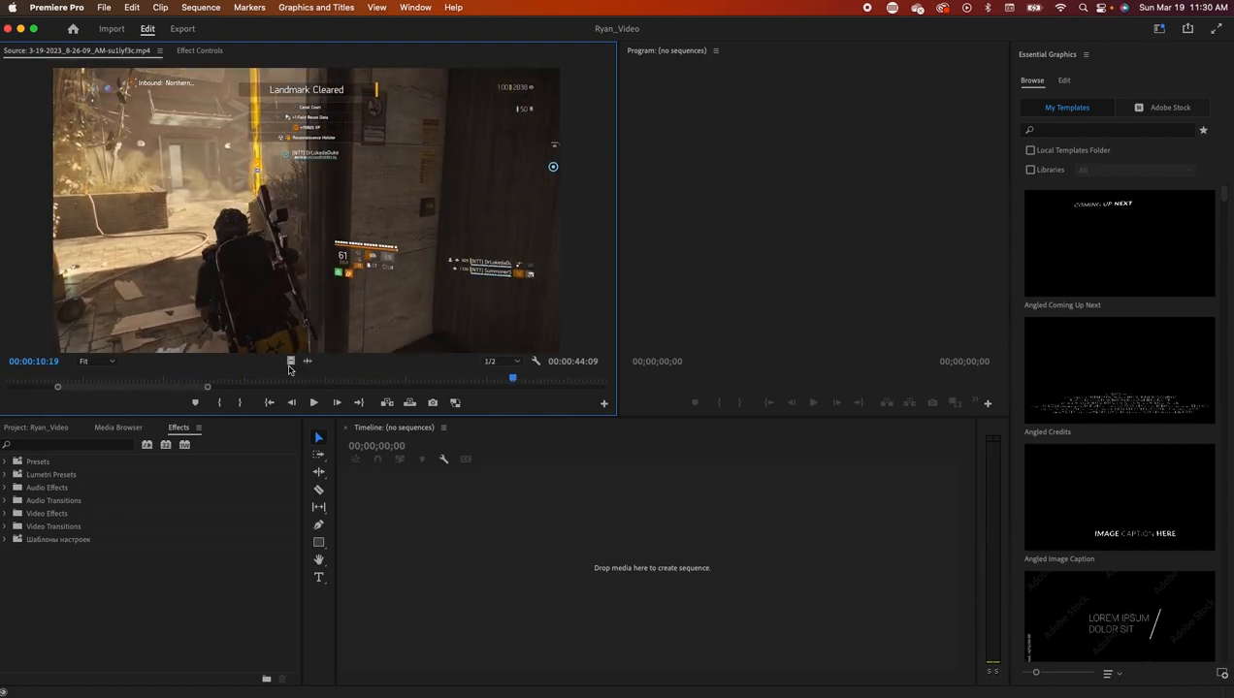
drag(208, 389, 477, 380)
drag(170, 391, 288, 395)
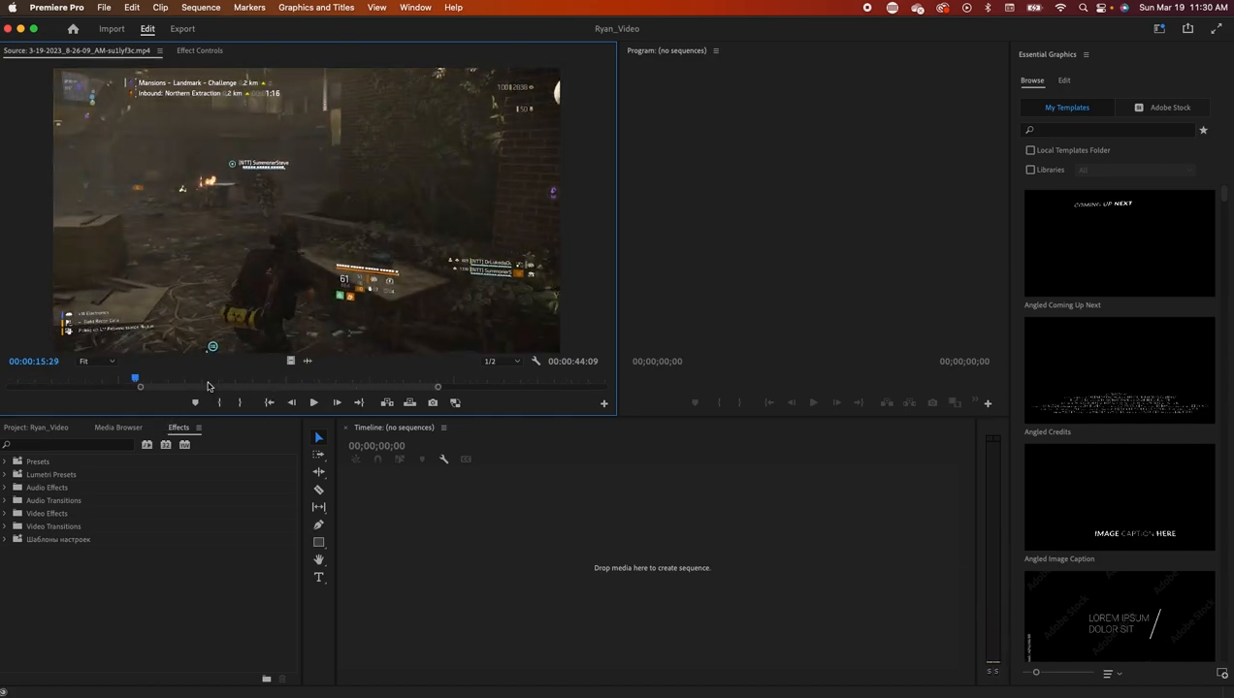
drag(137, 383, 452, 390)
drag(187, 379, 425, 375)
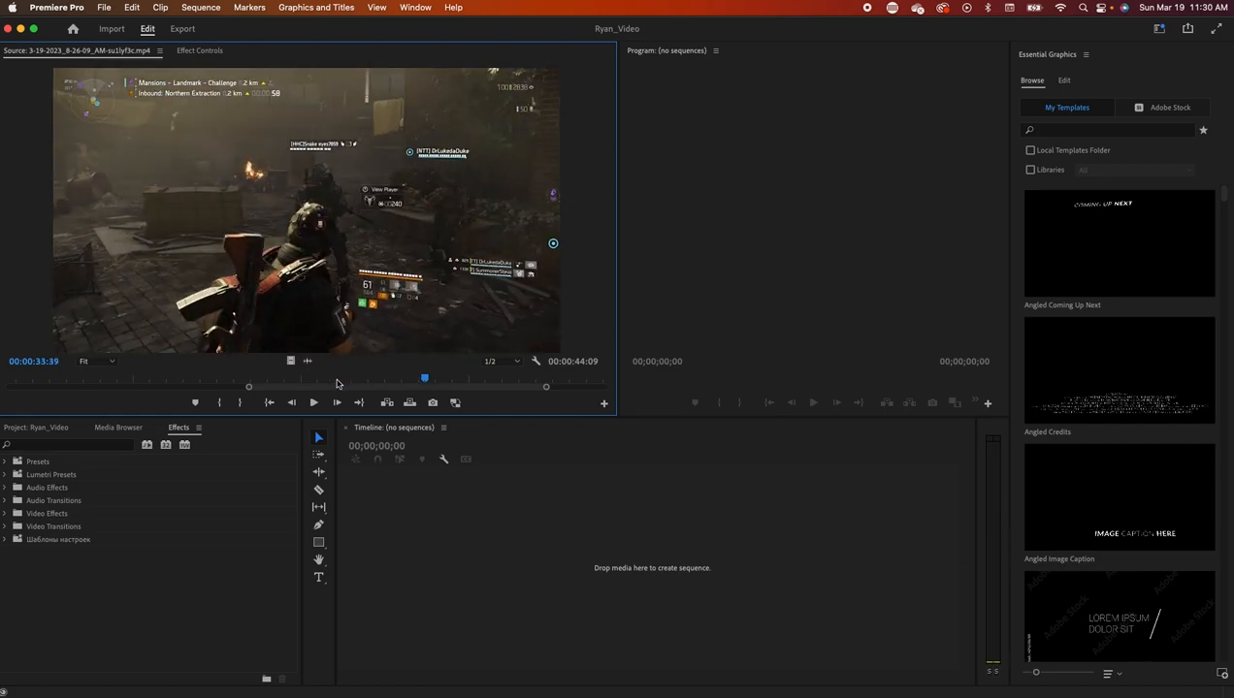
- Mark In at 00:00:33:39 and Out 00:00:02:36 later, then drag the highlight into the timeline
click(220, 402)
drag(424, 380, 514, 385)
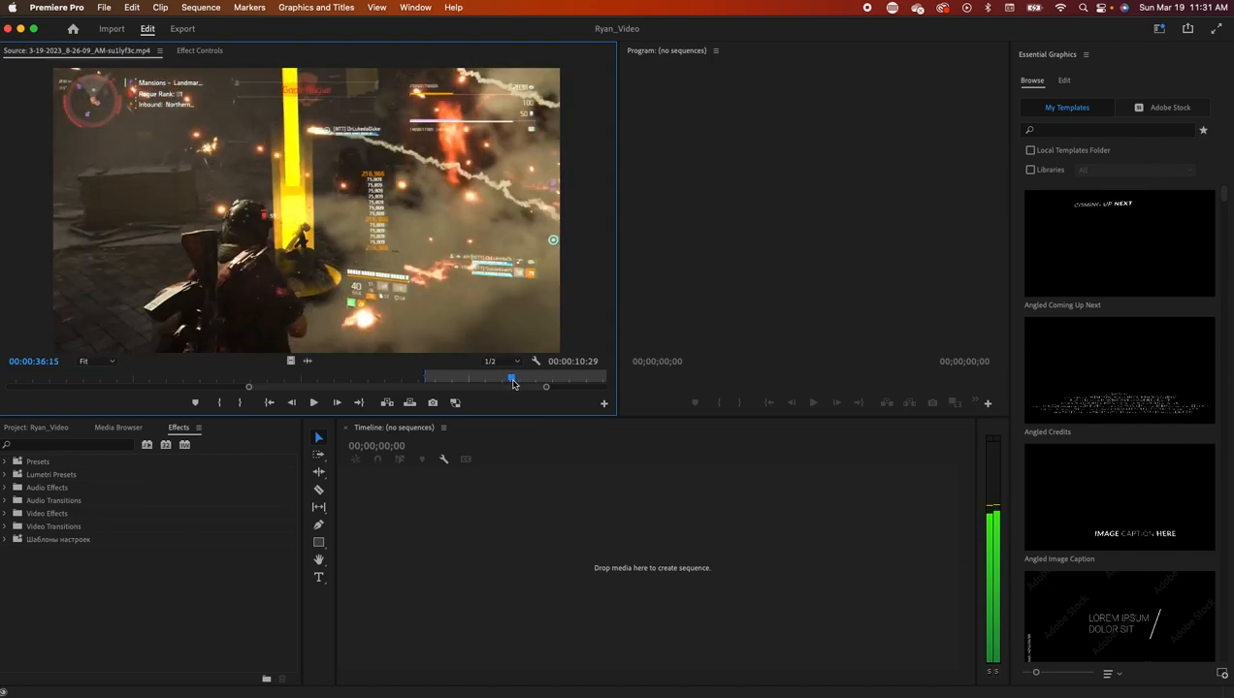
click(242, 404)
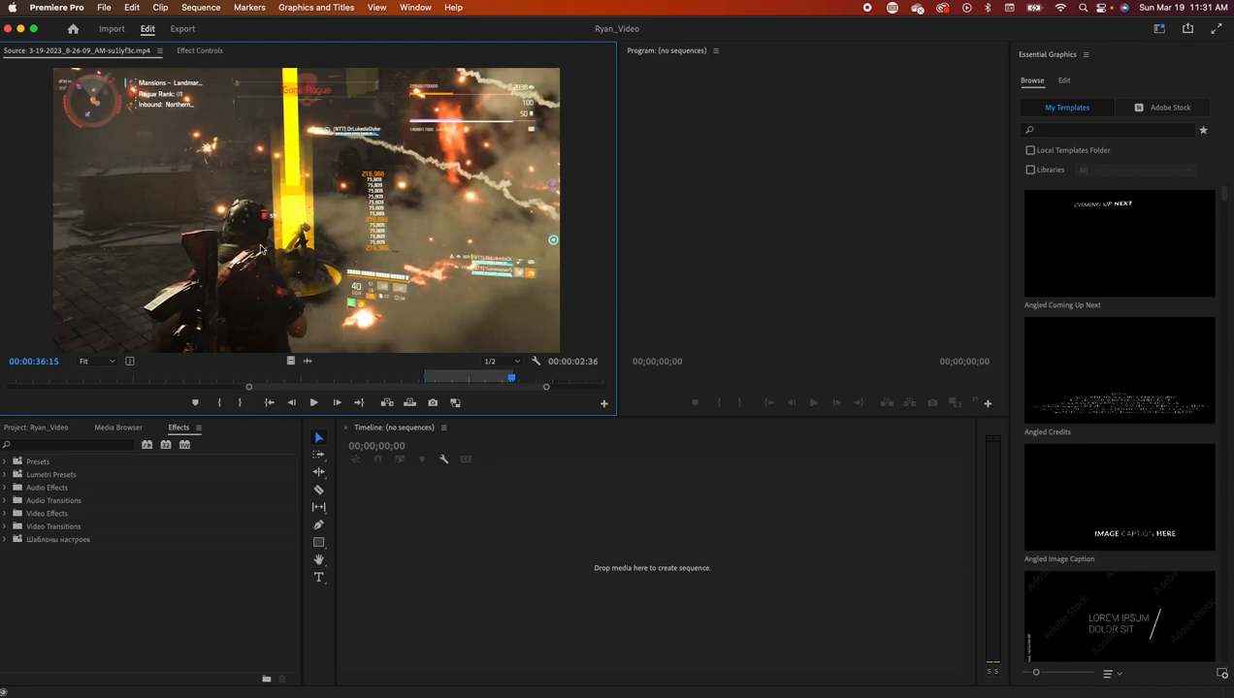
drag(387, 309, 643, 577)
- Enlarge the sequence preview, select the timeline clip, and view its Effect Controls (Scale 100, Position 960, 540)
drag(619, 294, 122, 294)
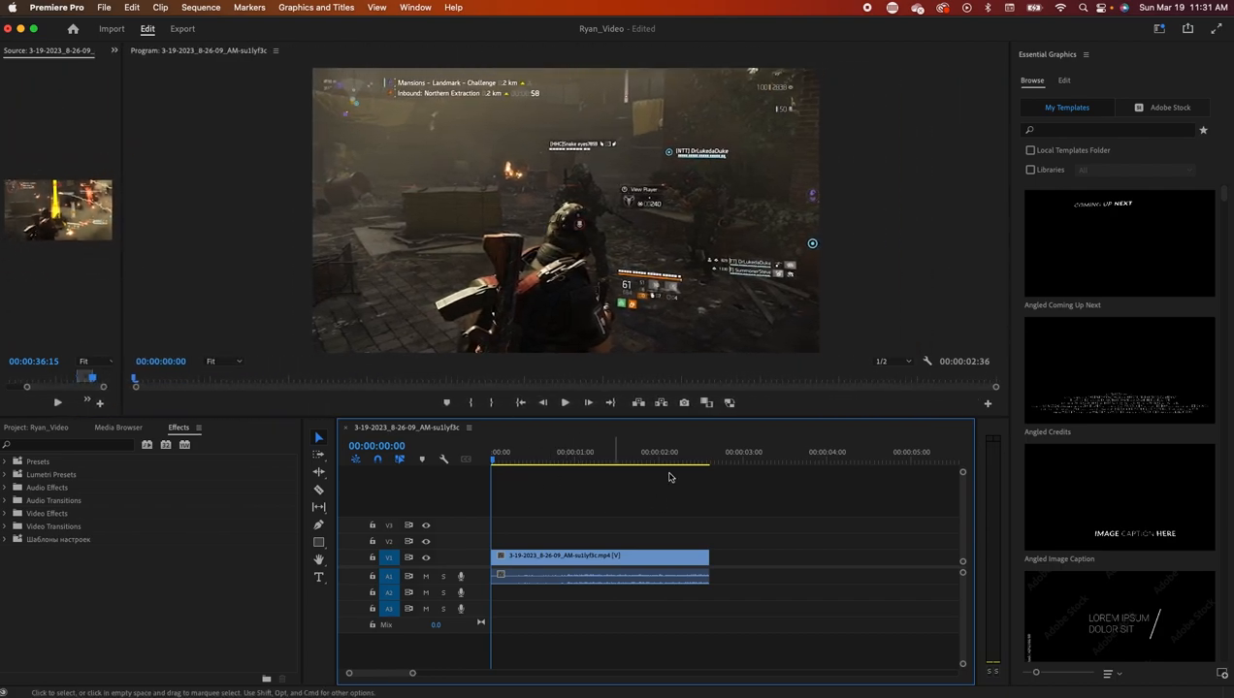
drag(492, 461, 470, 477)
click(567, 557)
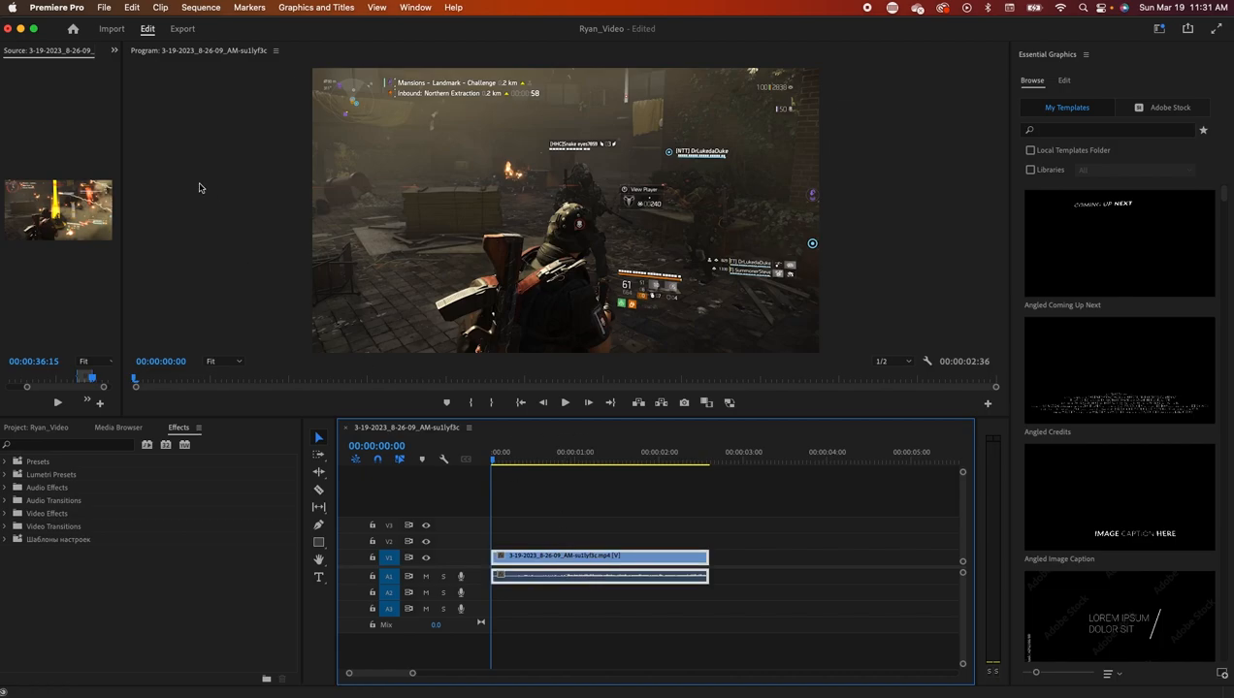
drag(123, 99, 403, 97)
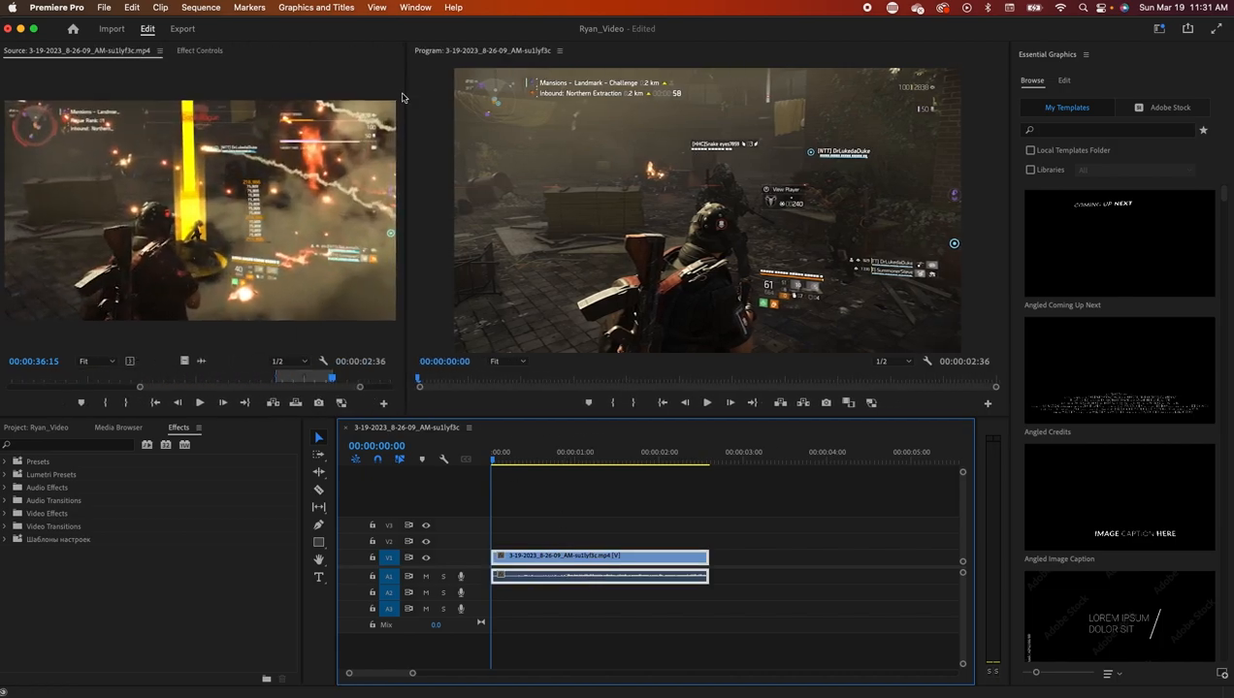
click(200, 51)
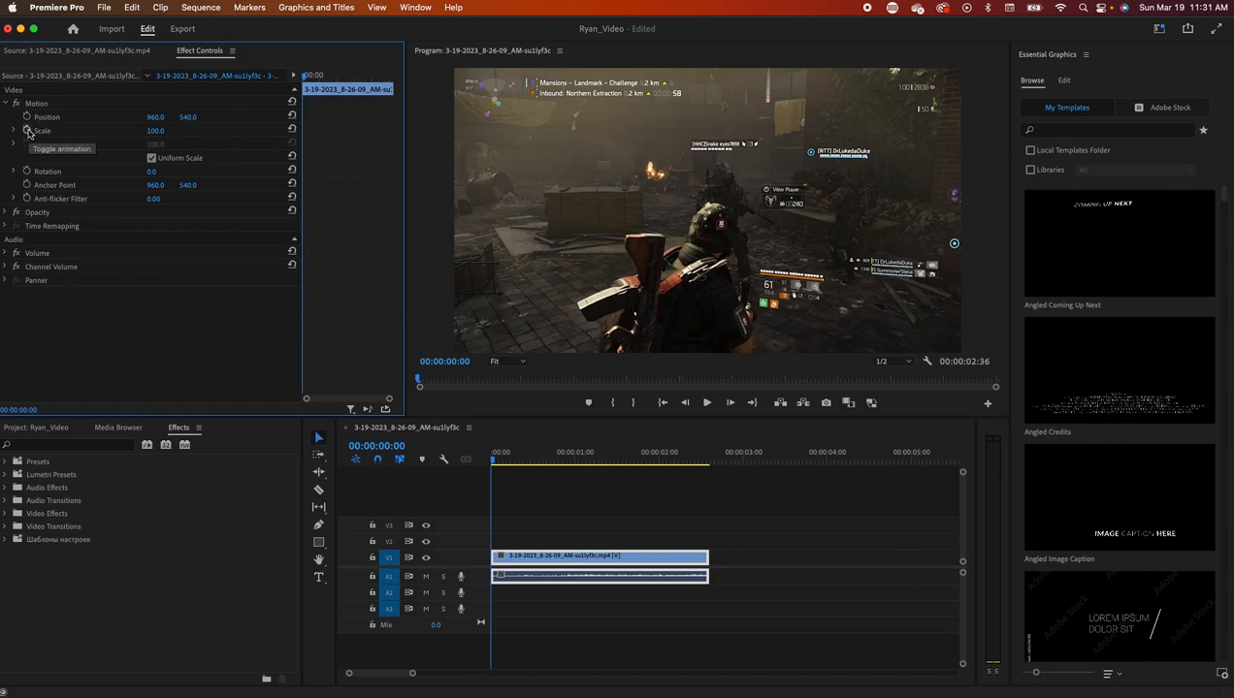
- Set the clip's Scale to 13 and add a first Scale keyframe at 00:00:00:00
mouse_move(156, 134)
mouse_down()
mouse_move(189, 134)
mouse_move(116, 134)
mouse_move(155, 134)
mouse_up()
click(164, 130)
text(100)
key(Return)
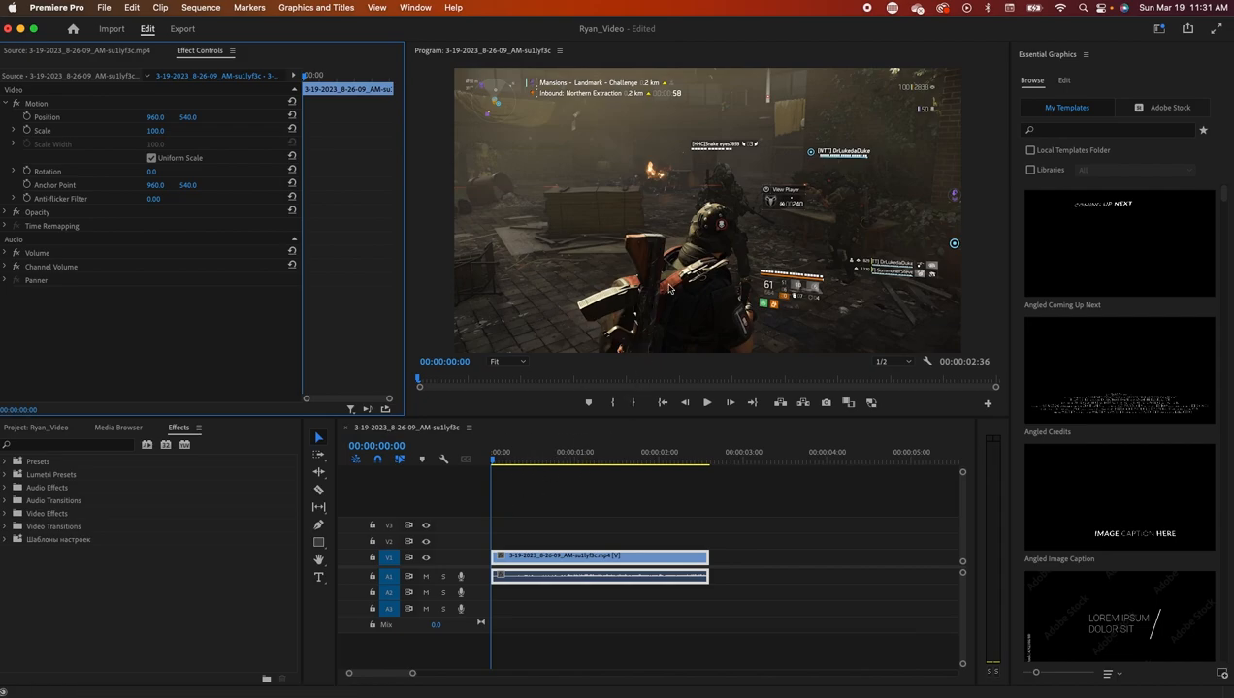
drag(171, 130, 107, 130)
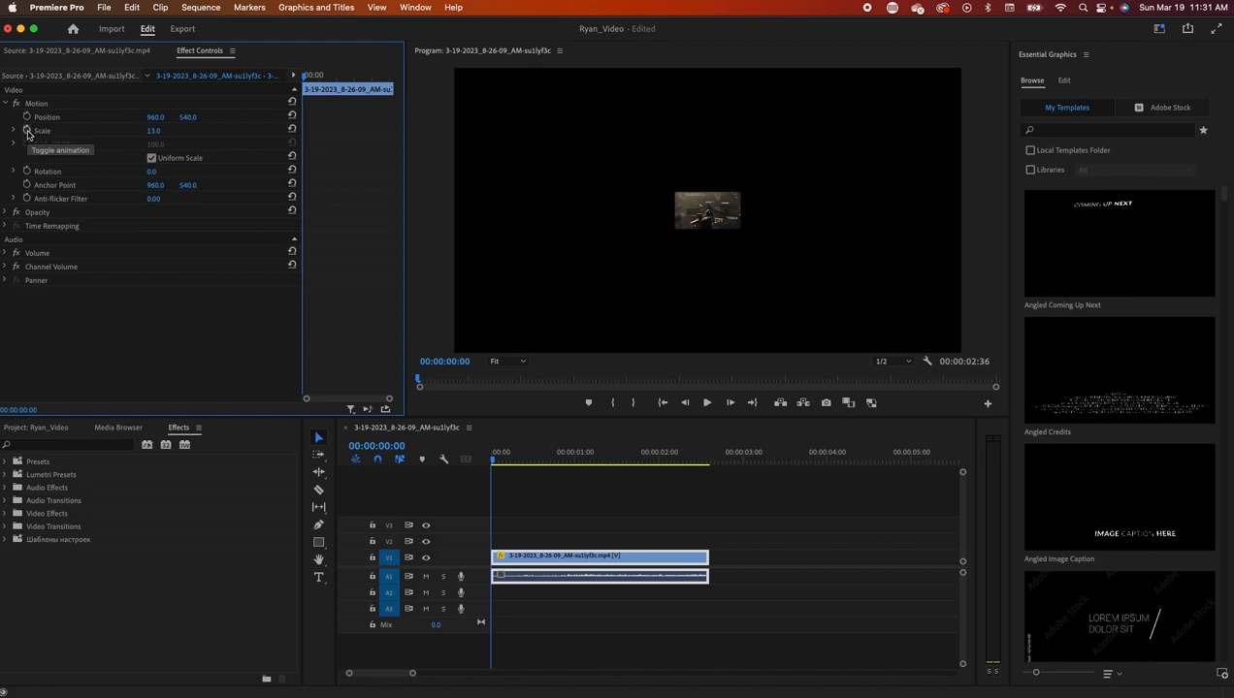
click(27, 132)
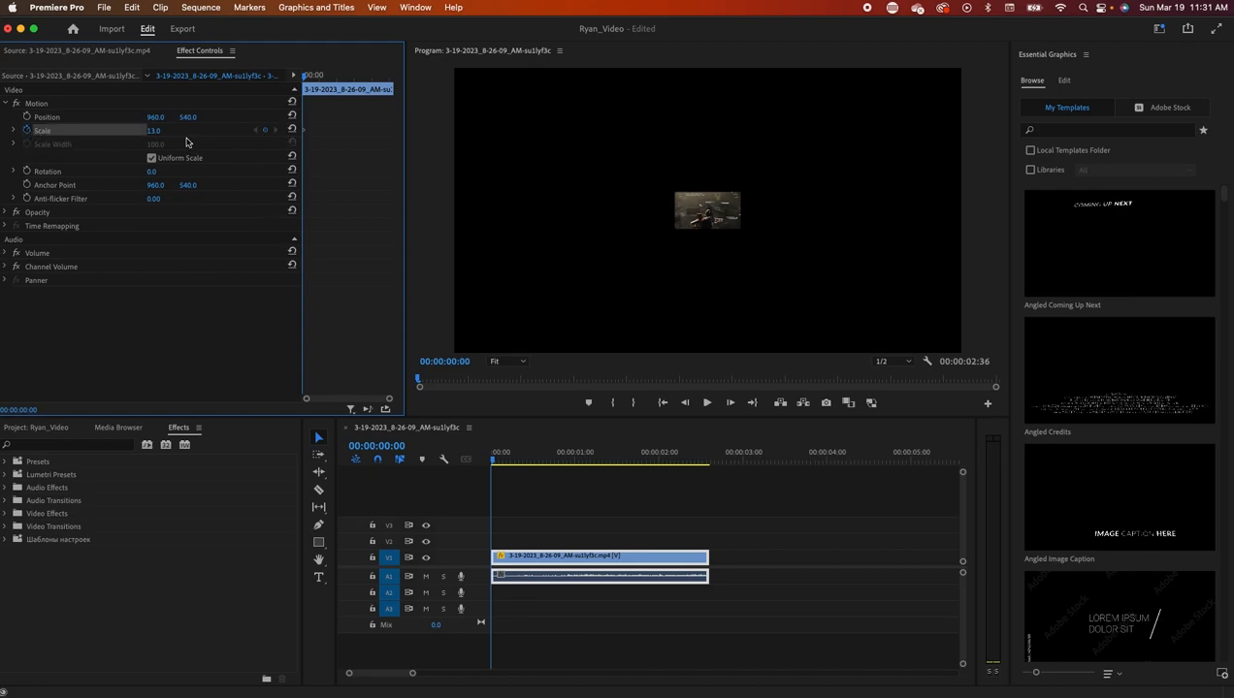
- On the clip's last frame, raise Scale back to 100, then scrub to check the zoom
drag(492, 460, 710, 485)
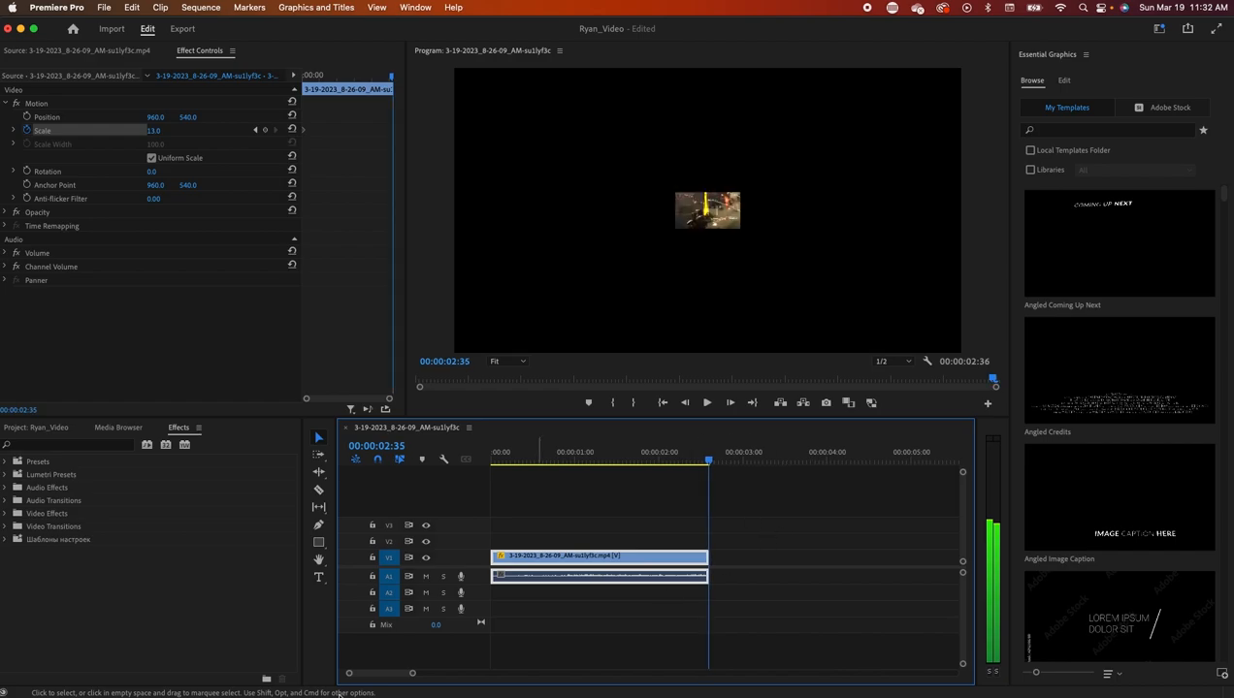
drag(413, 676, 366, 673)
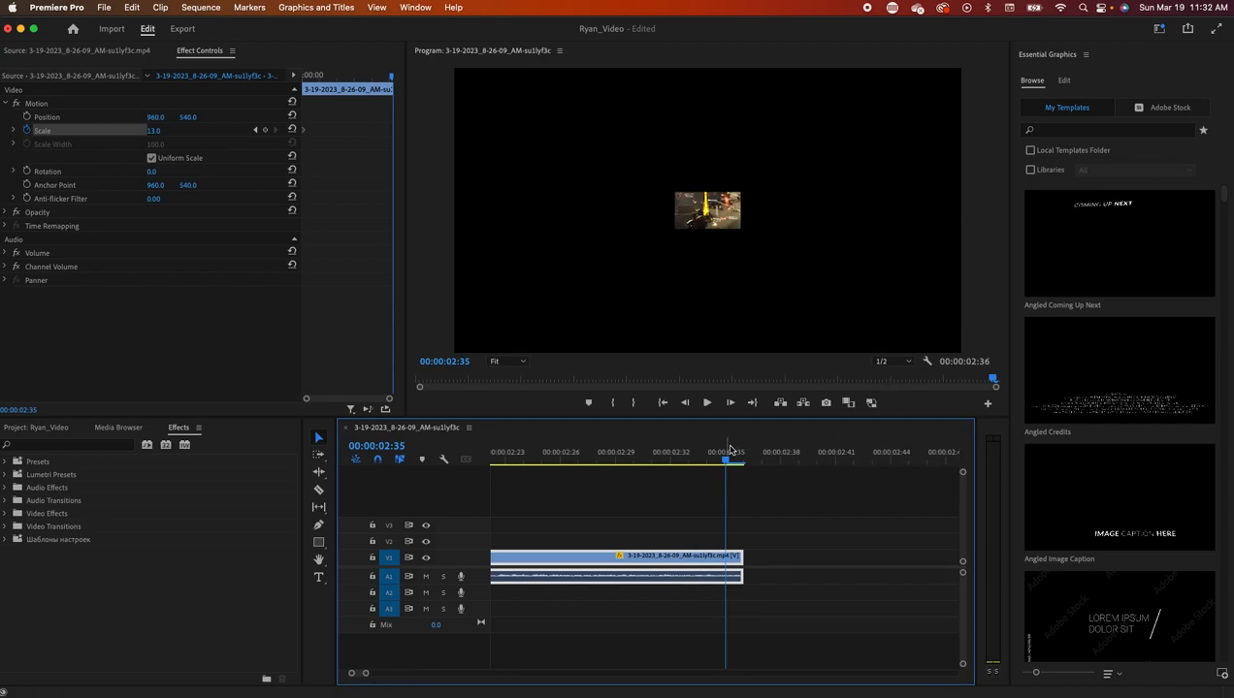
mouse_move(727, 464)
mouse_down()
mouse_move(708, 464)
mouse_move(743, 464)
mouse_move(653, 464)
mouse_move(744, 466)
mouse_up()
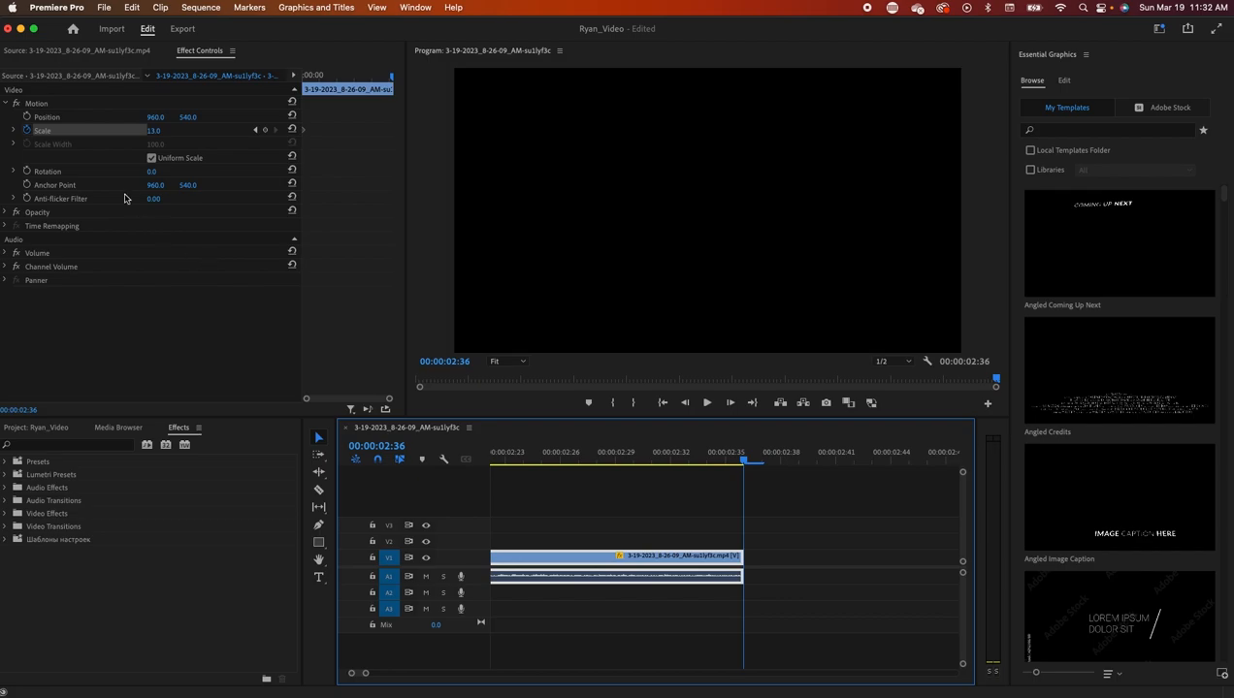
drag(153, 131, 167, 131)
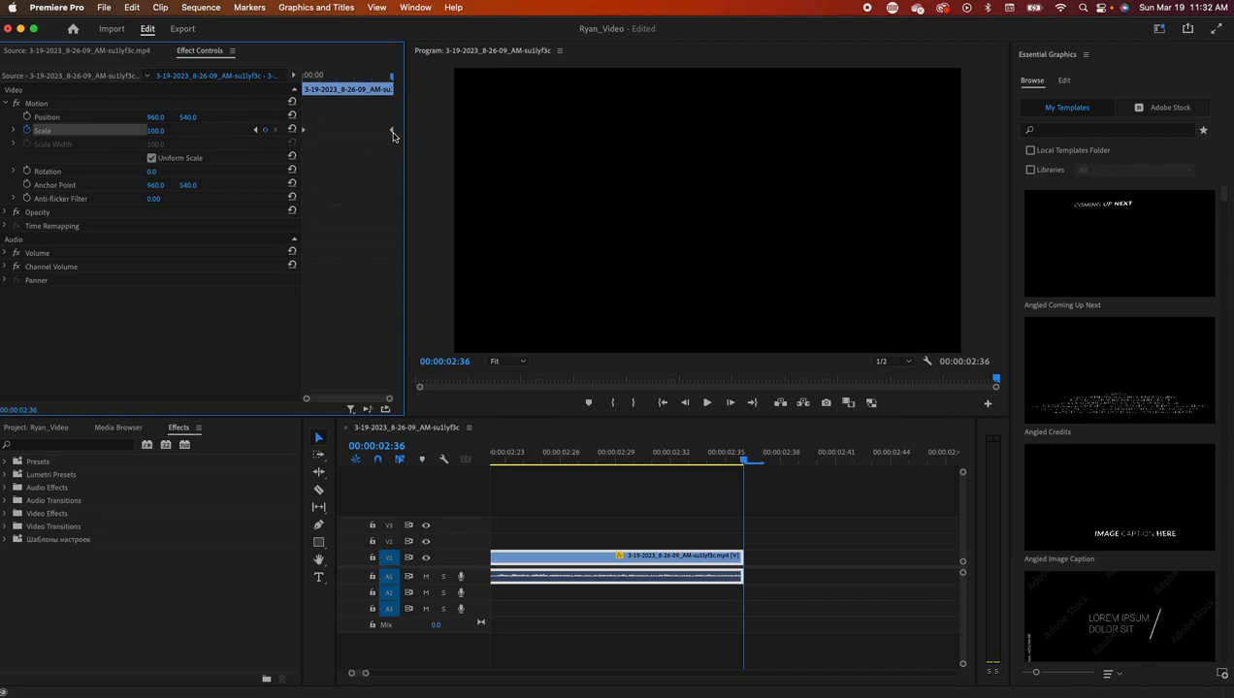
drag(406, 147, 447, 148)
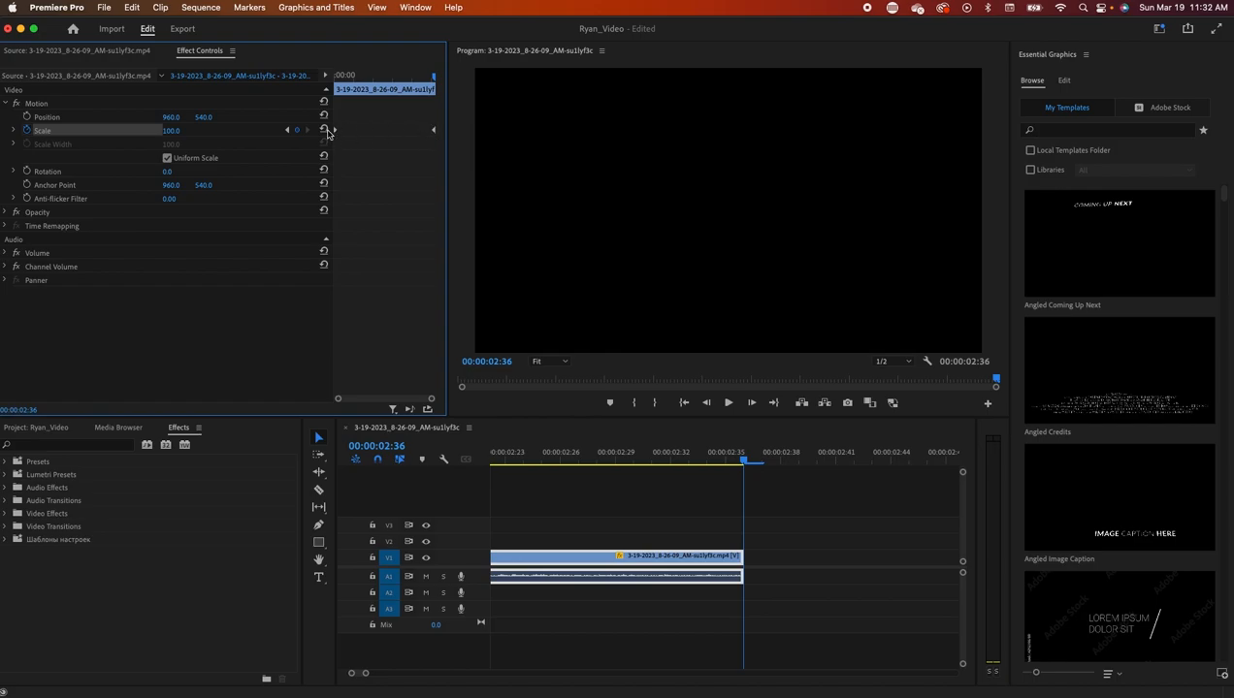
drag(742, 457, 475, 485)
drag(368, 671, 425, 671)
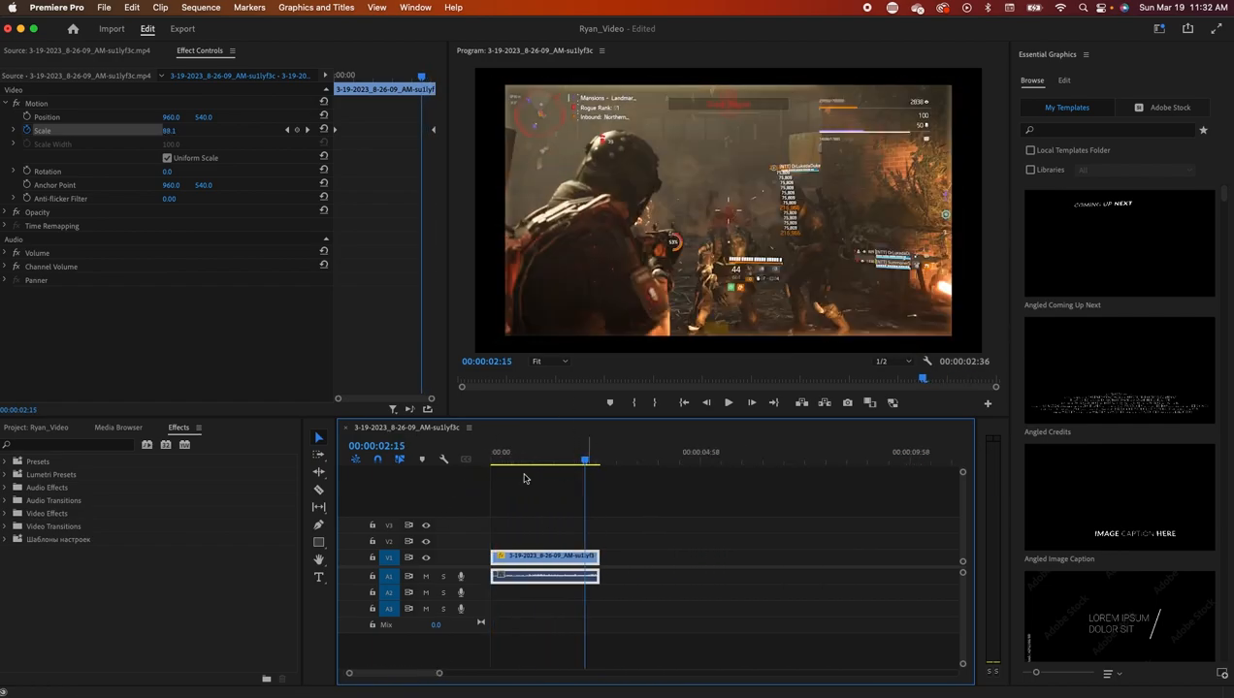
- Keyframe Position at the clip's start, shifting it to 769, 740, and preview the animation
drag(585, 460, 487, 475)
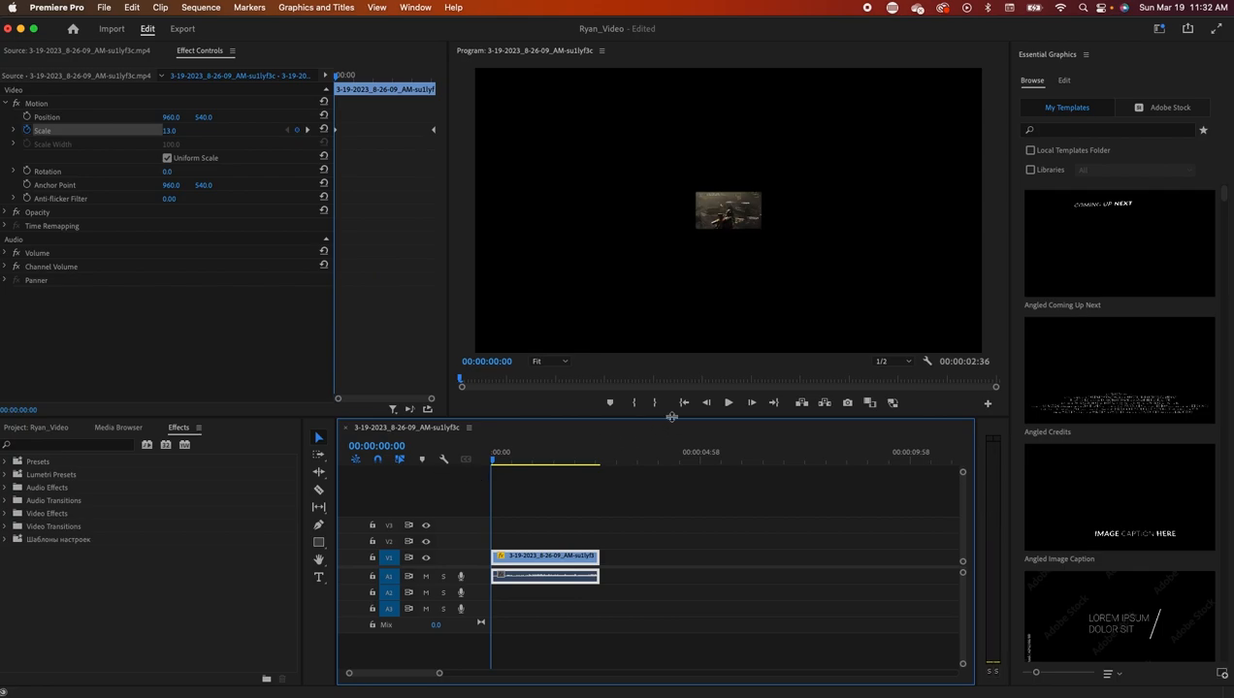
click(729, 403)
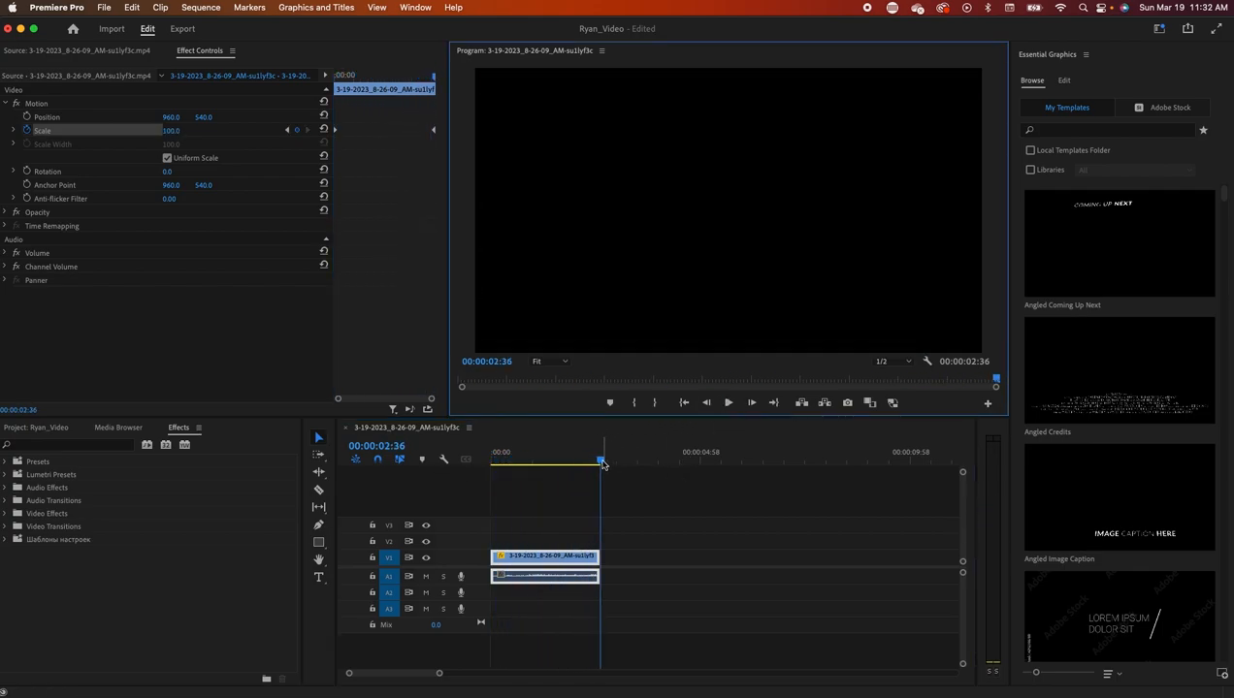
drag(600, 462, 482, 482)
click(27, 116)
drag(171, 117, 207, 122)
click(728, 402)
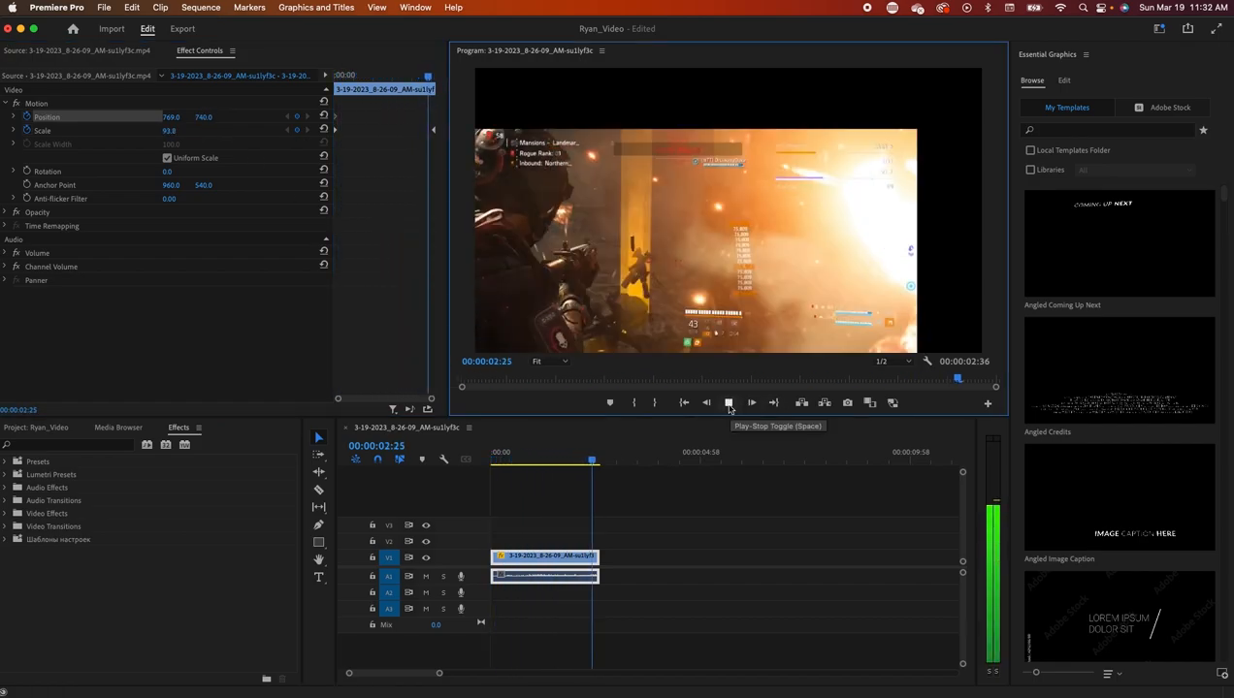
- Keyframe the clip's Opacity at 0% at its first frame
click(7, 213)
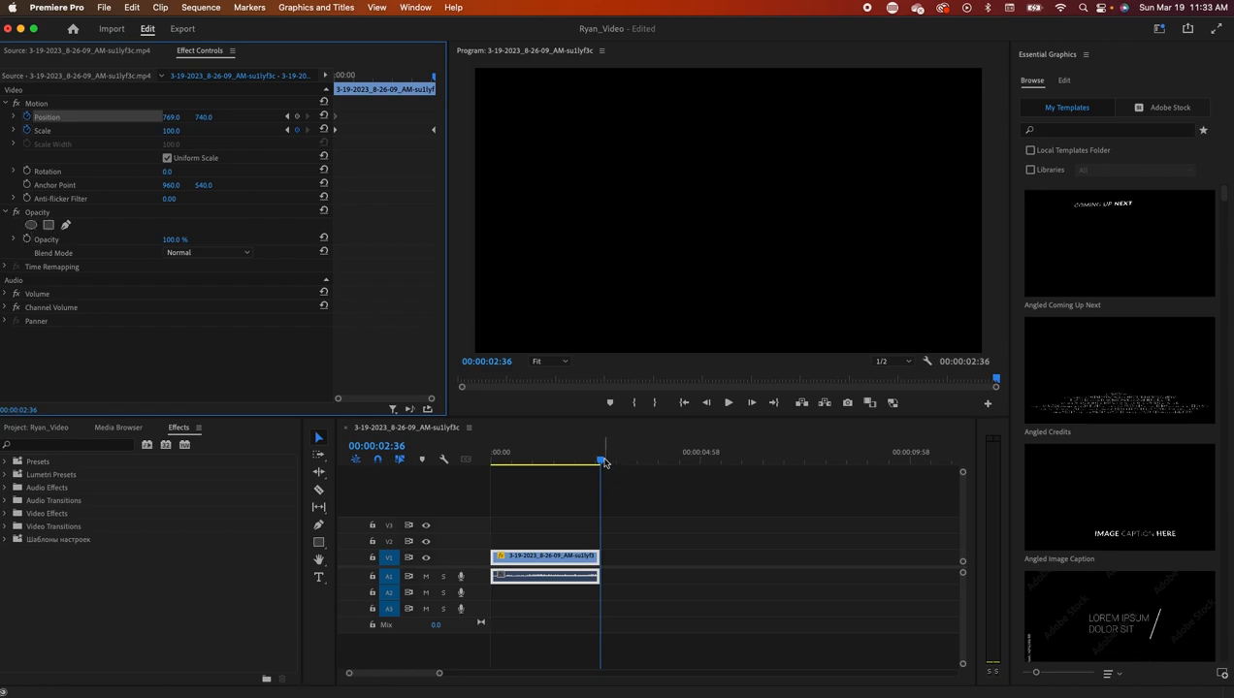
drag(602, 463, 426, 456)
drag(183, 242, 97, 243)
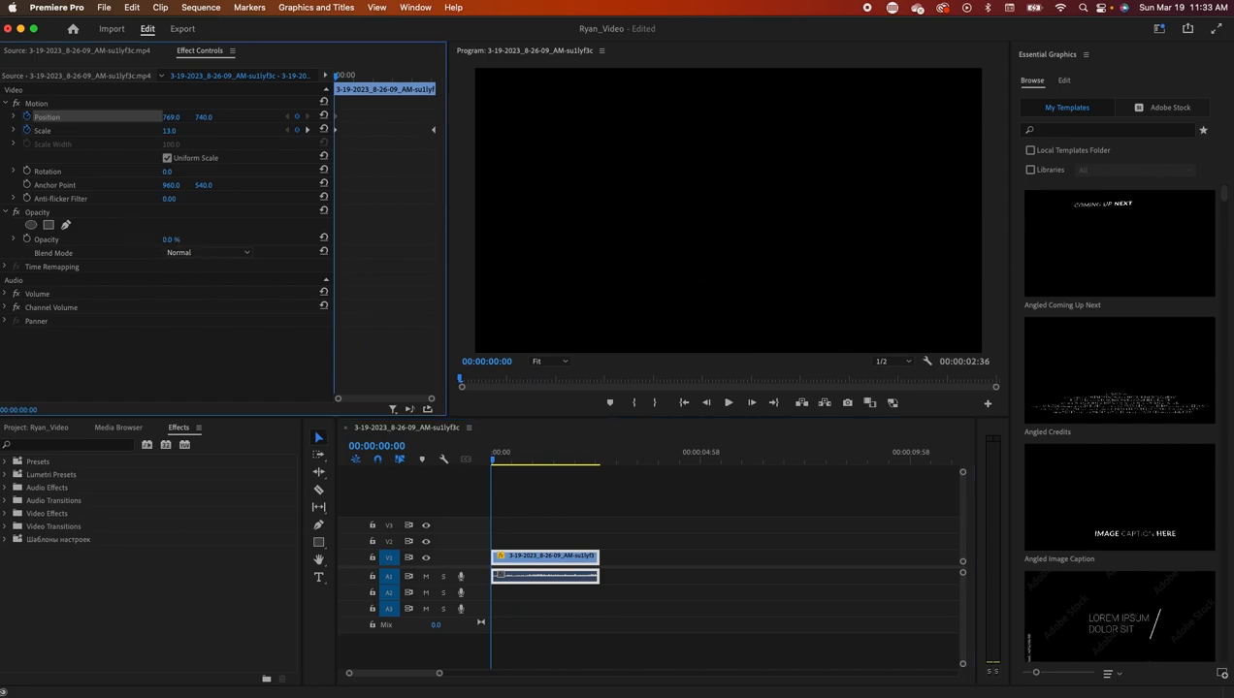
click(26, 239)
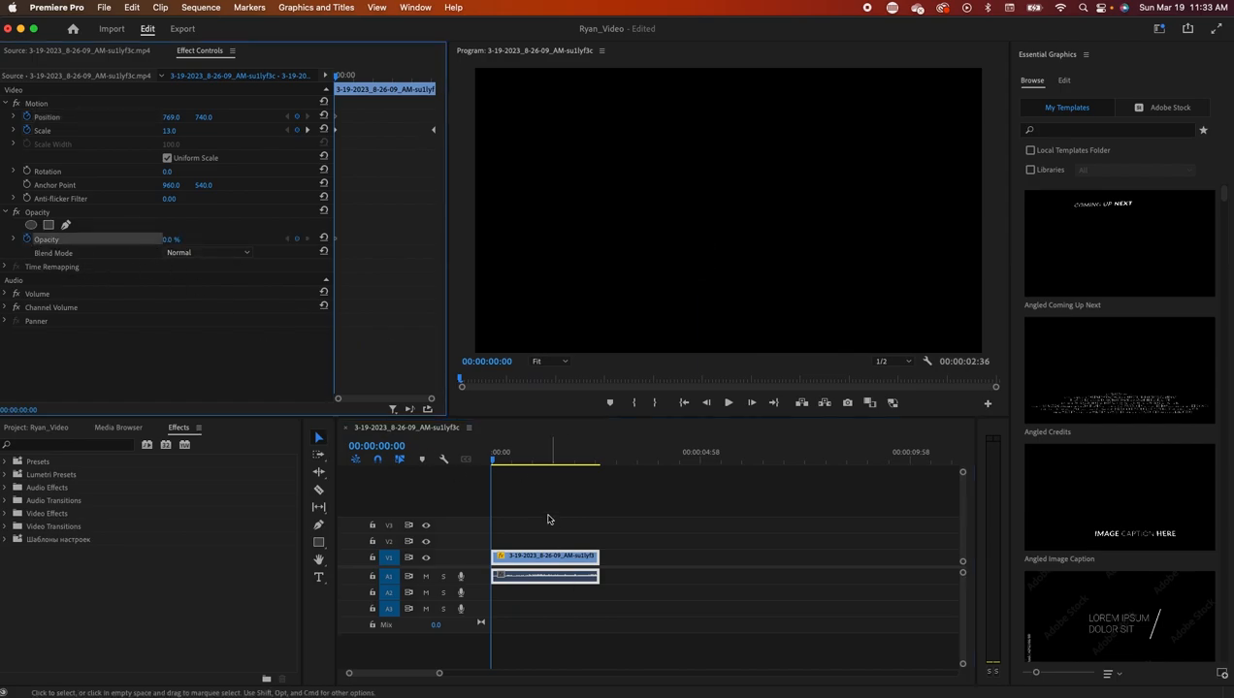
- Keyframe Opacity at 100% on the clip's last frame, then play the fade-in from the start
drag(496, 465, 601, 478)
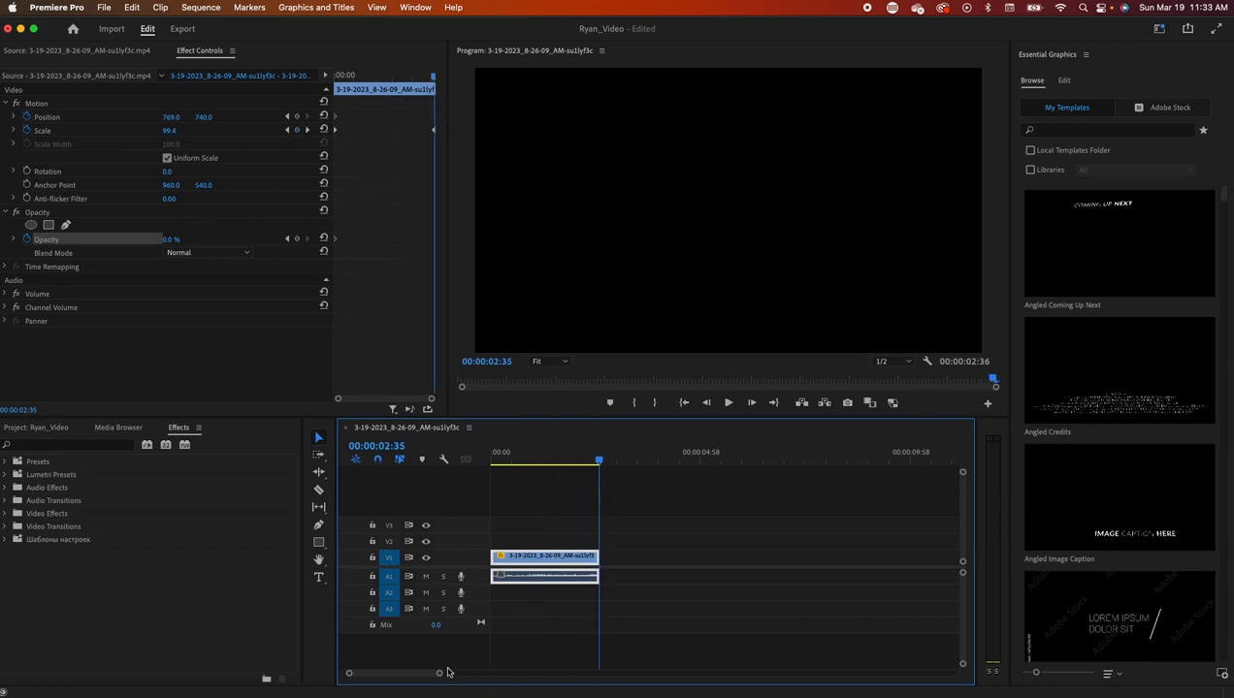
drag(438, 673, 363, 673)
drag(725, 461, 738, 461)
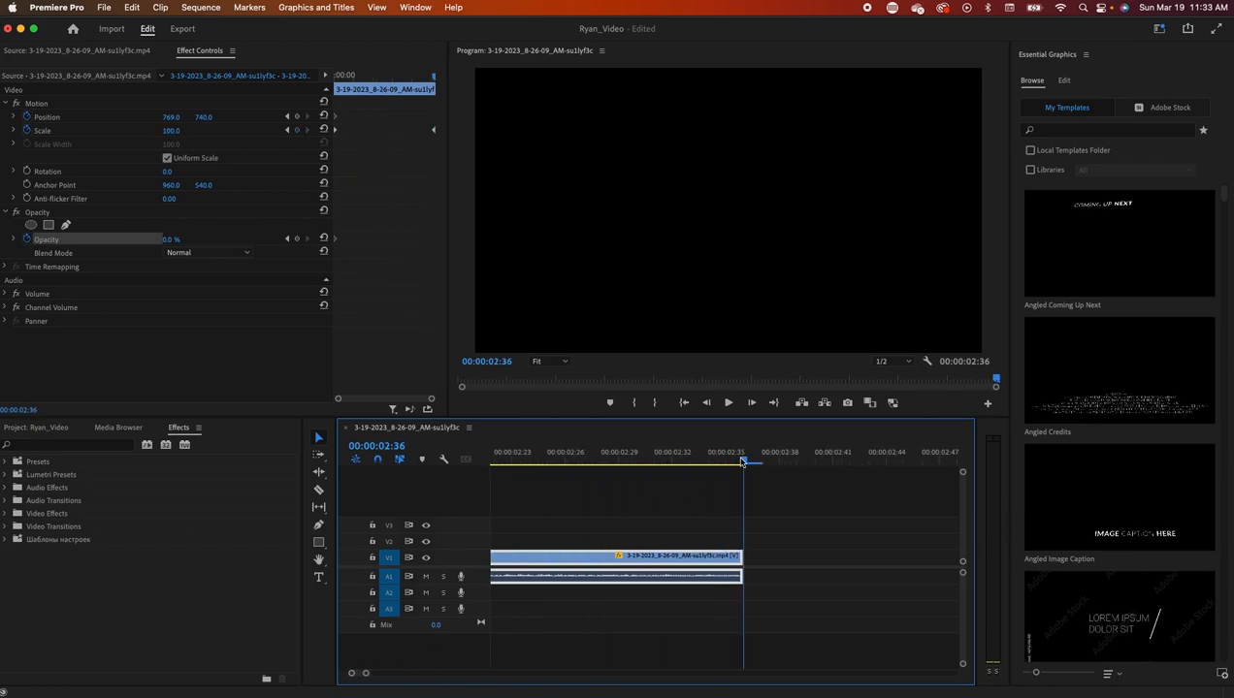
drag(172, 241, 270, 241)
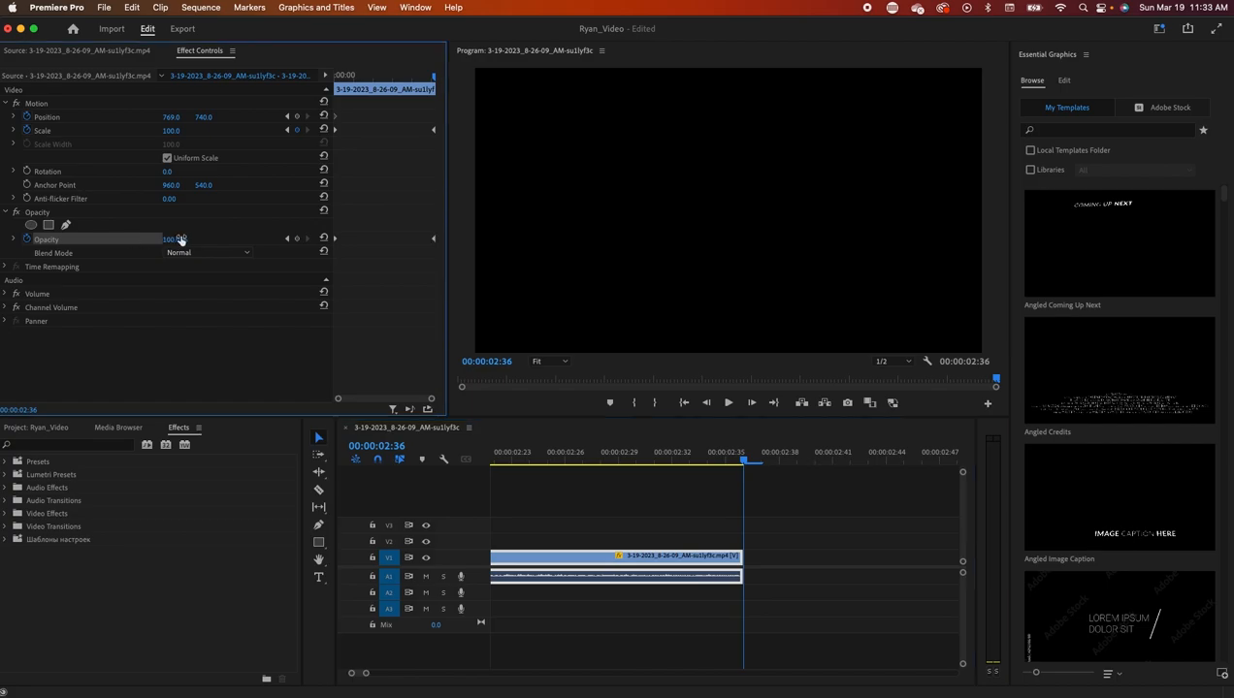
drag(747, 464, 461, 658)
drag(369, 674, 436, 674)
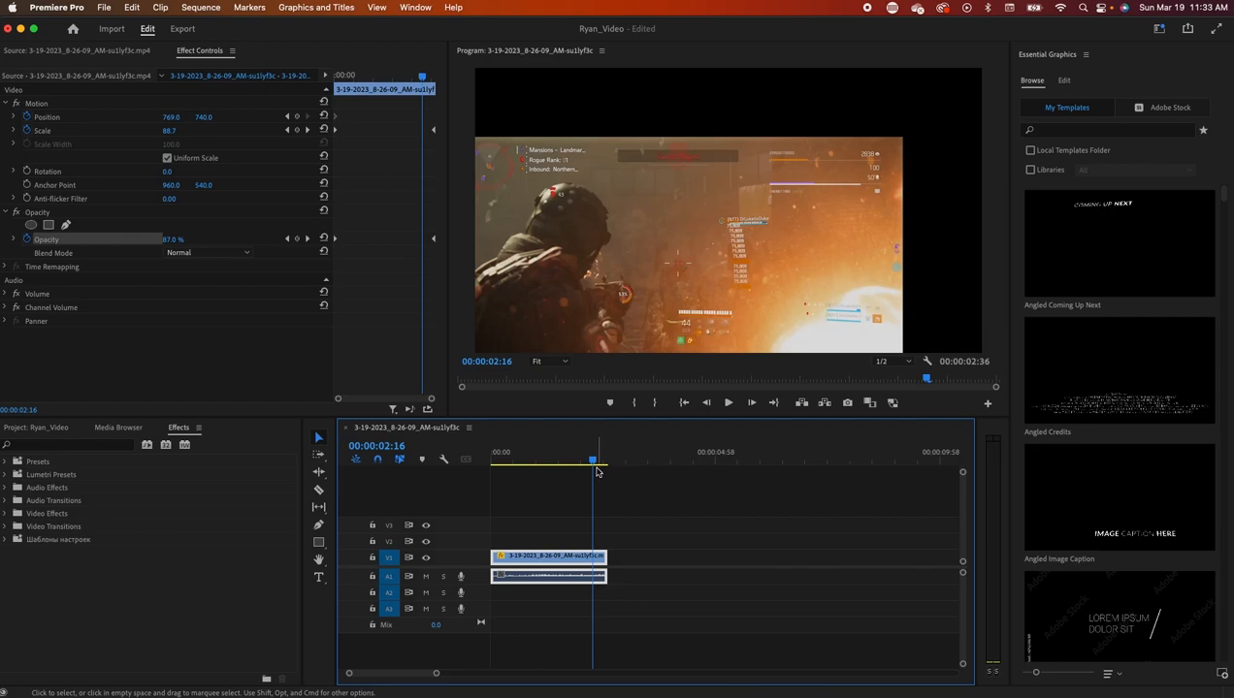
key(Home)
click(728, 402)
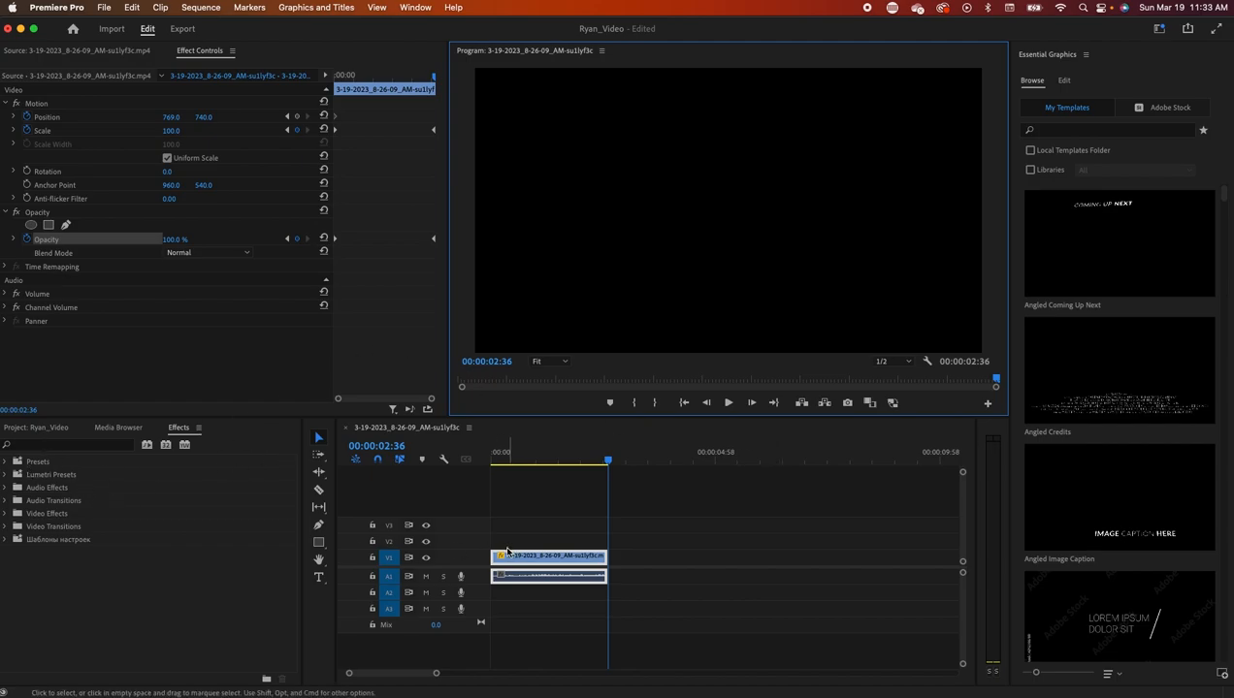
- Find Brightness & Contrast by searching 'bri' and apply it to the first V1 clip
click(68, 445)
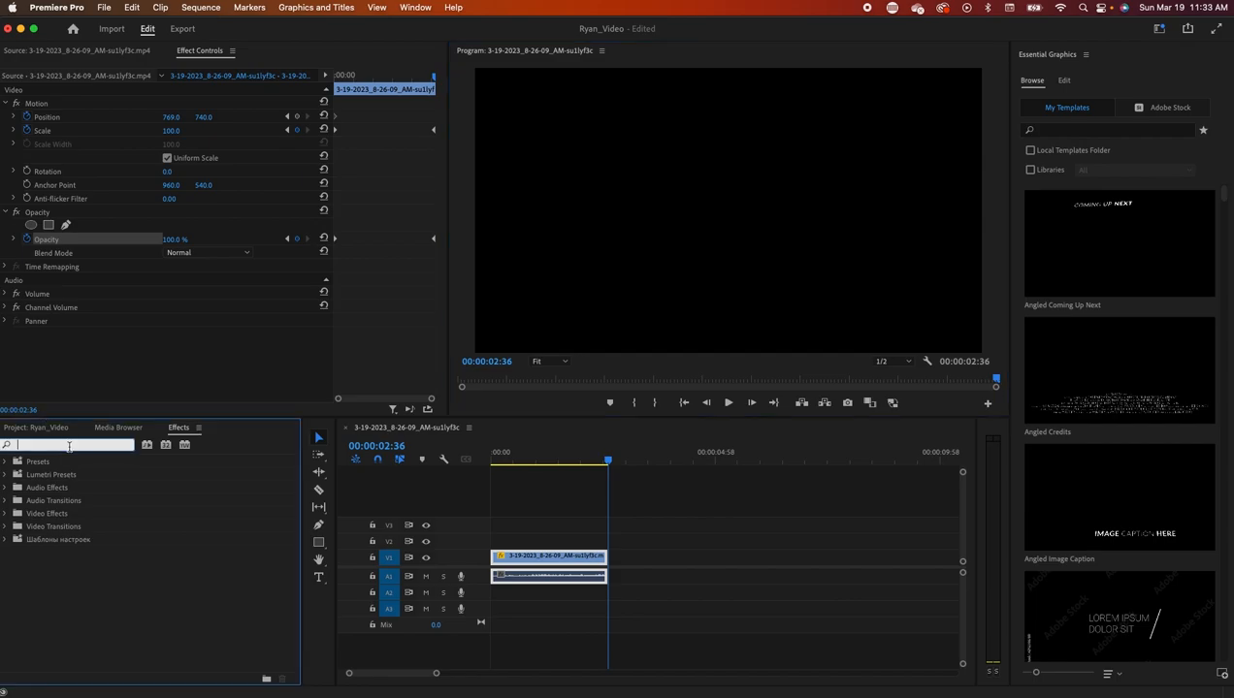
text(brightness)
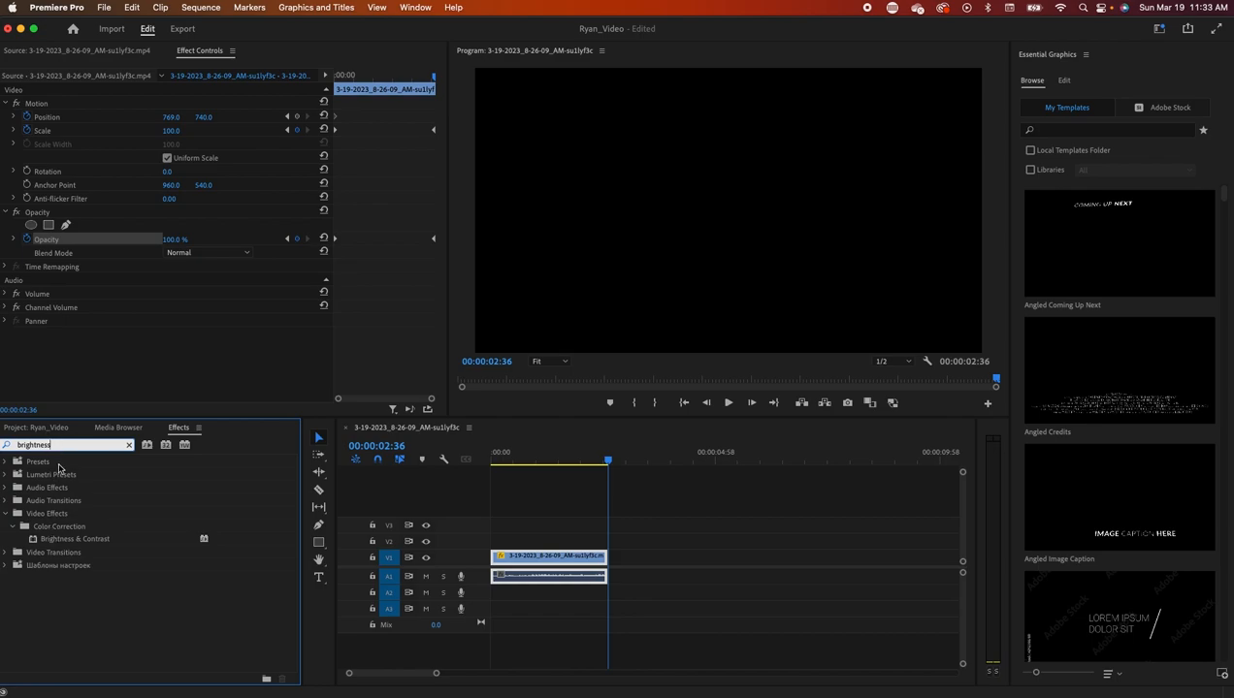
click(49, 543)
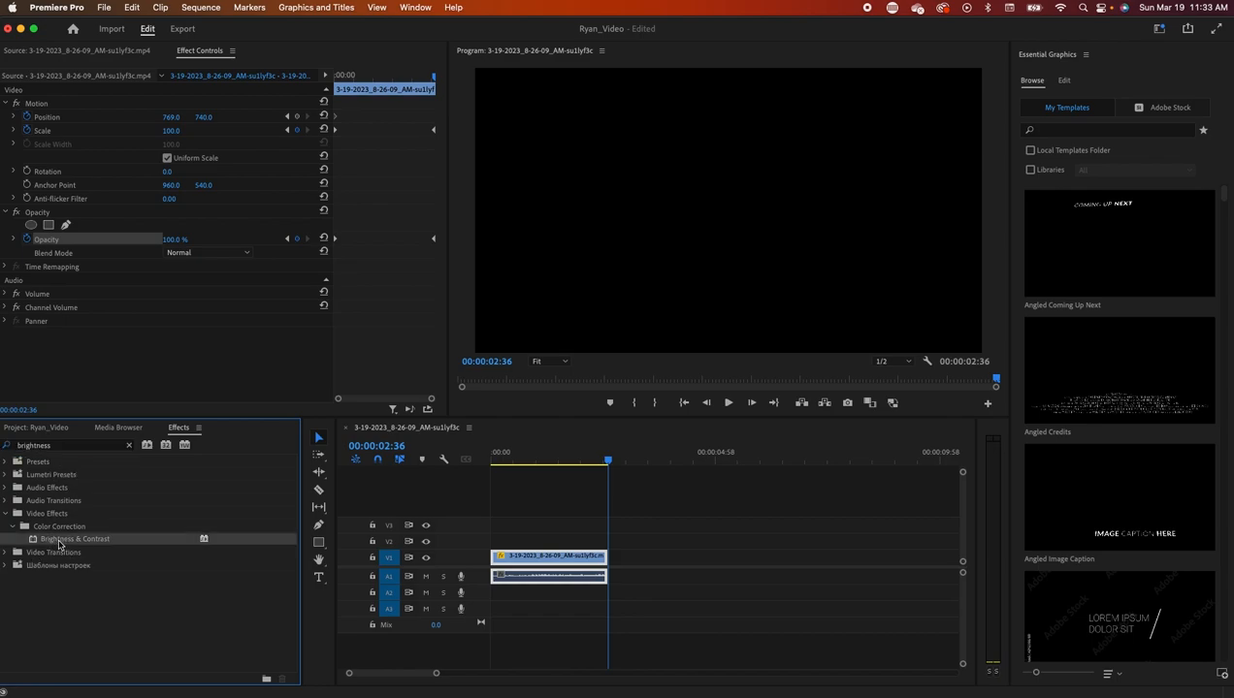
drag(55, 543, 548, 557)
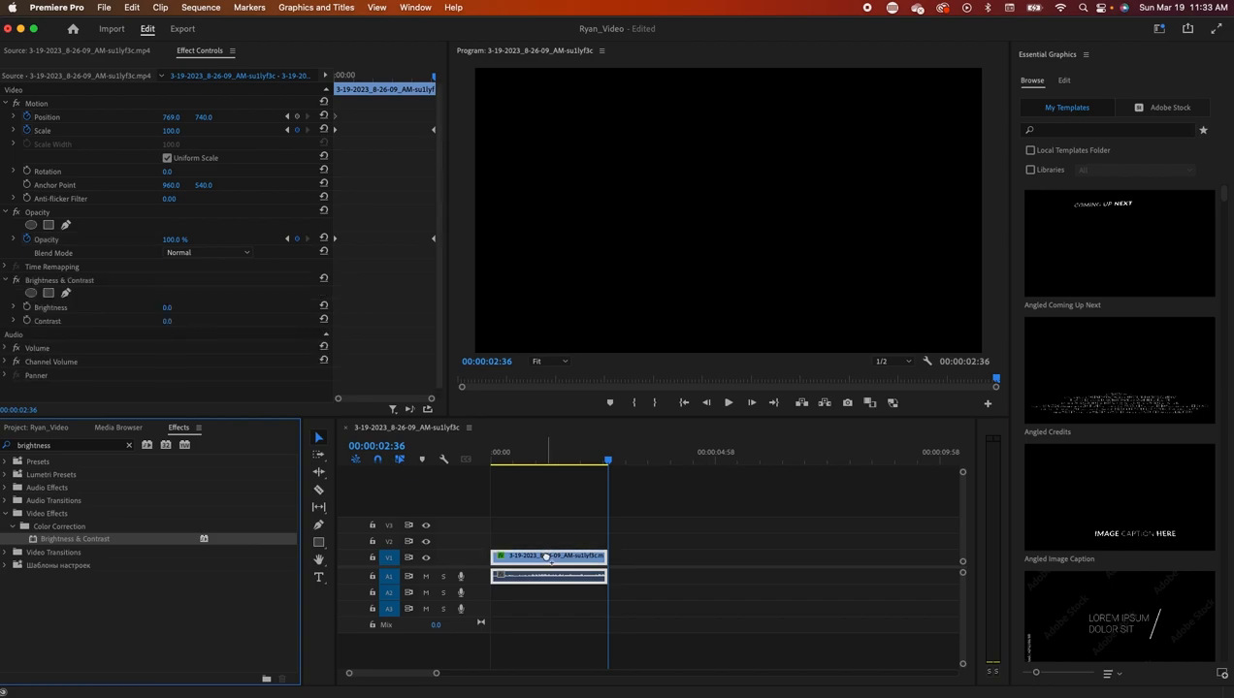
- Keyframe Brightness at 0 at the clip's start and 80 at its end, then play
scroll(73, 358, down, 1)
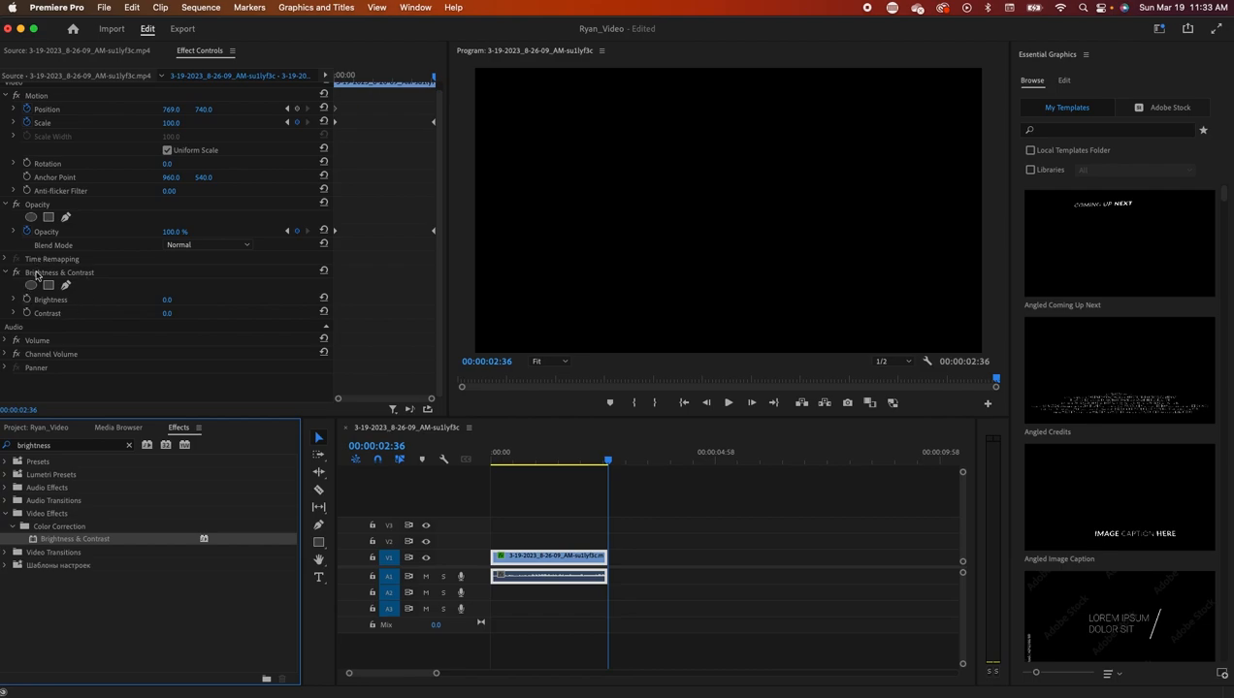
drag(607, 460, 485, 468)
click(27, 301)
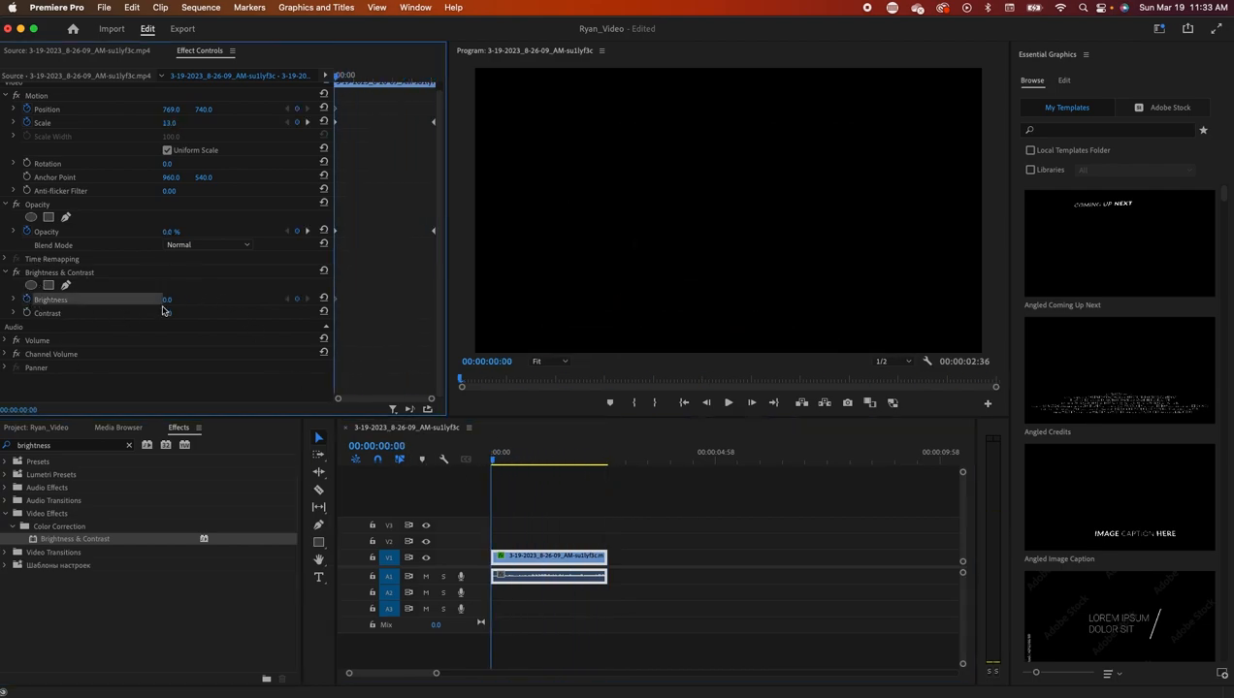
drag(492, 461, 606, 475)
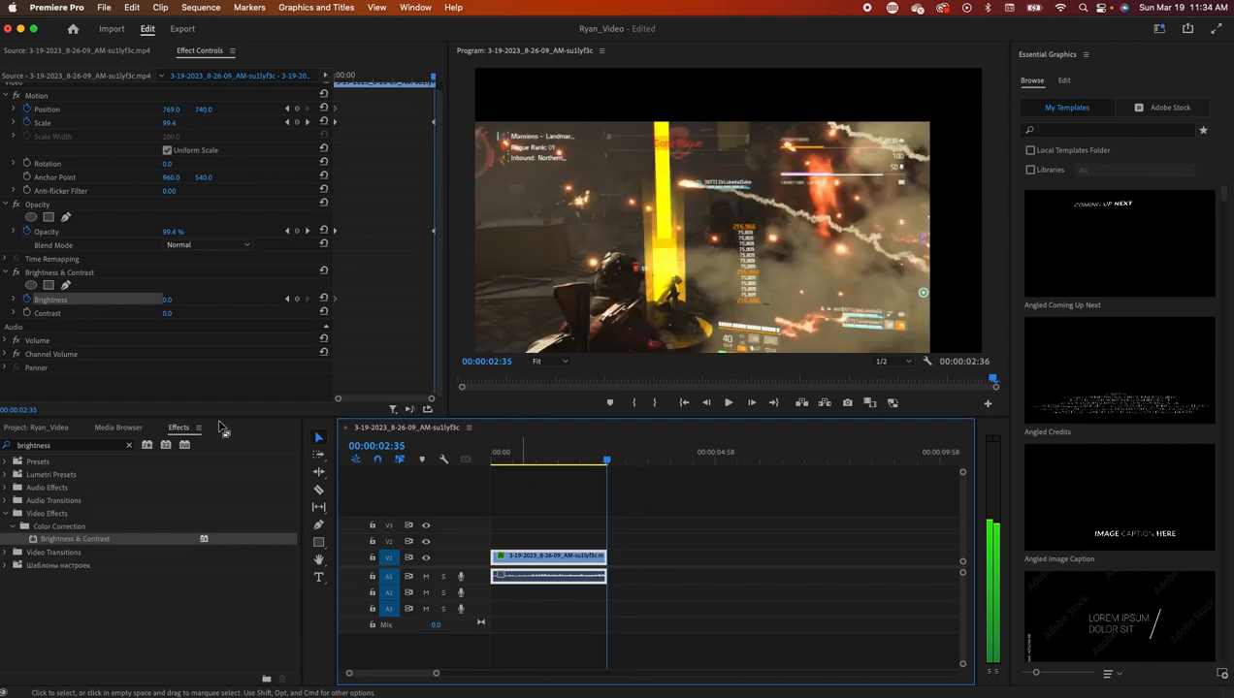
drag(168, 302, 218, 301)
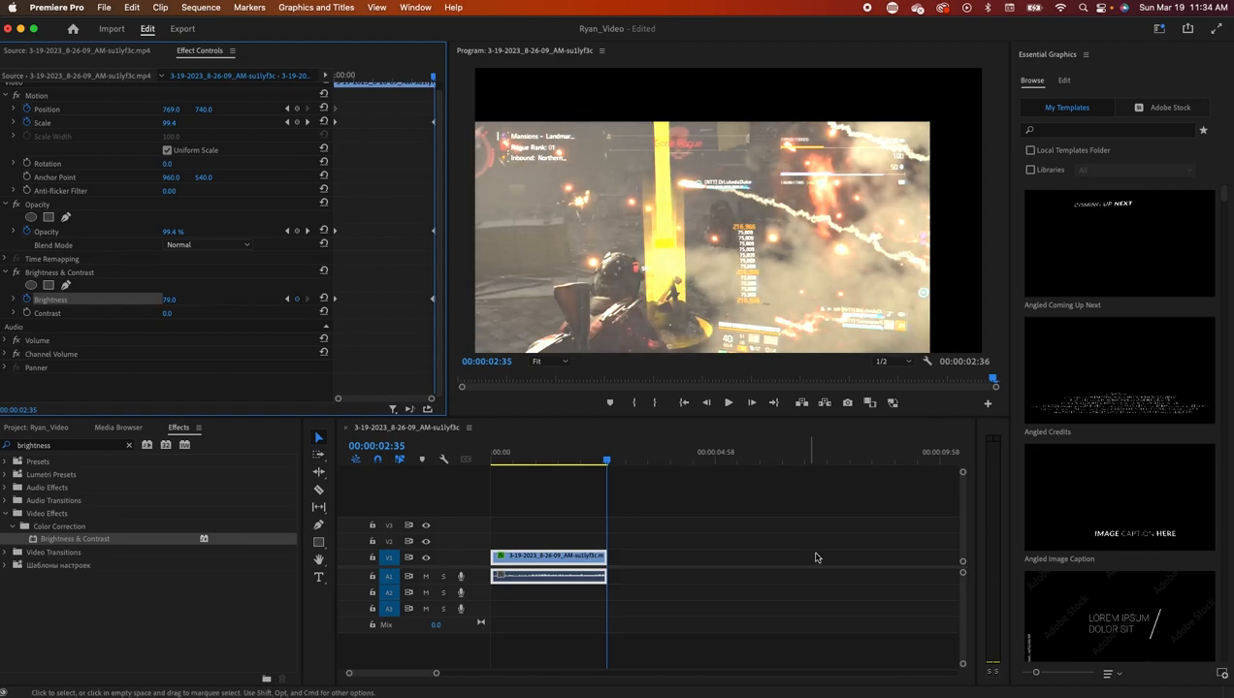
click(178, 300)
text(80)
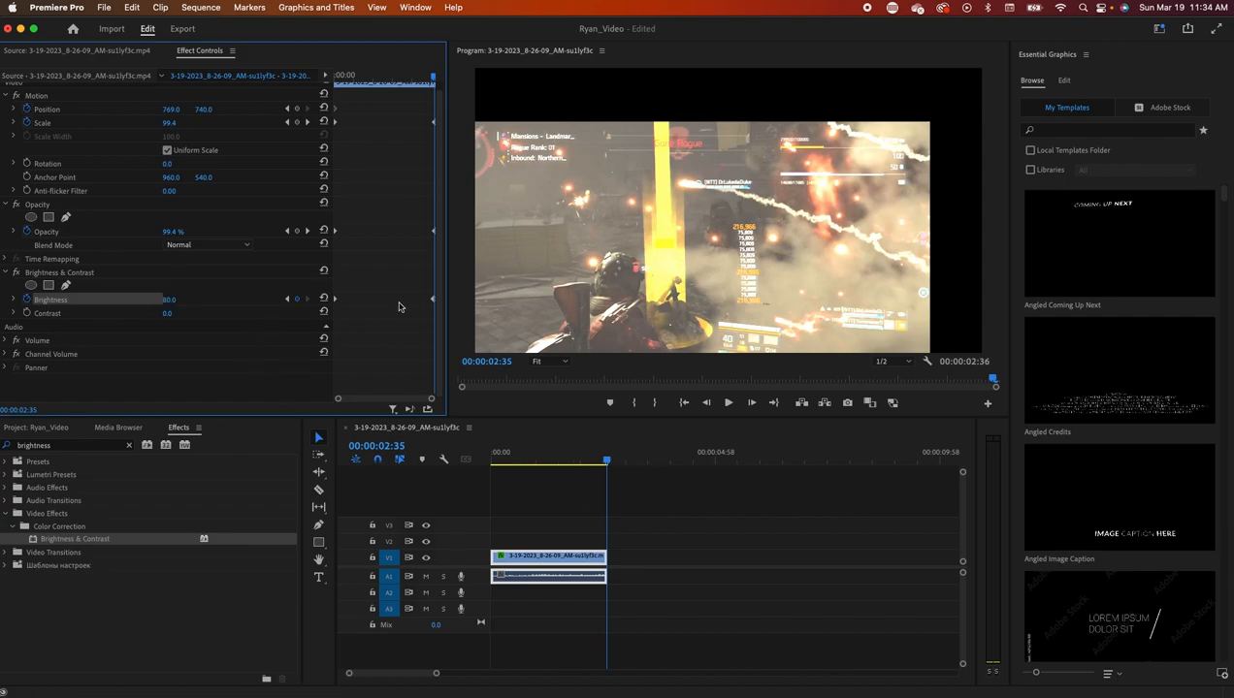
key(space)
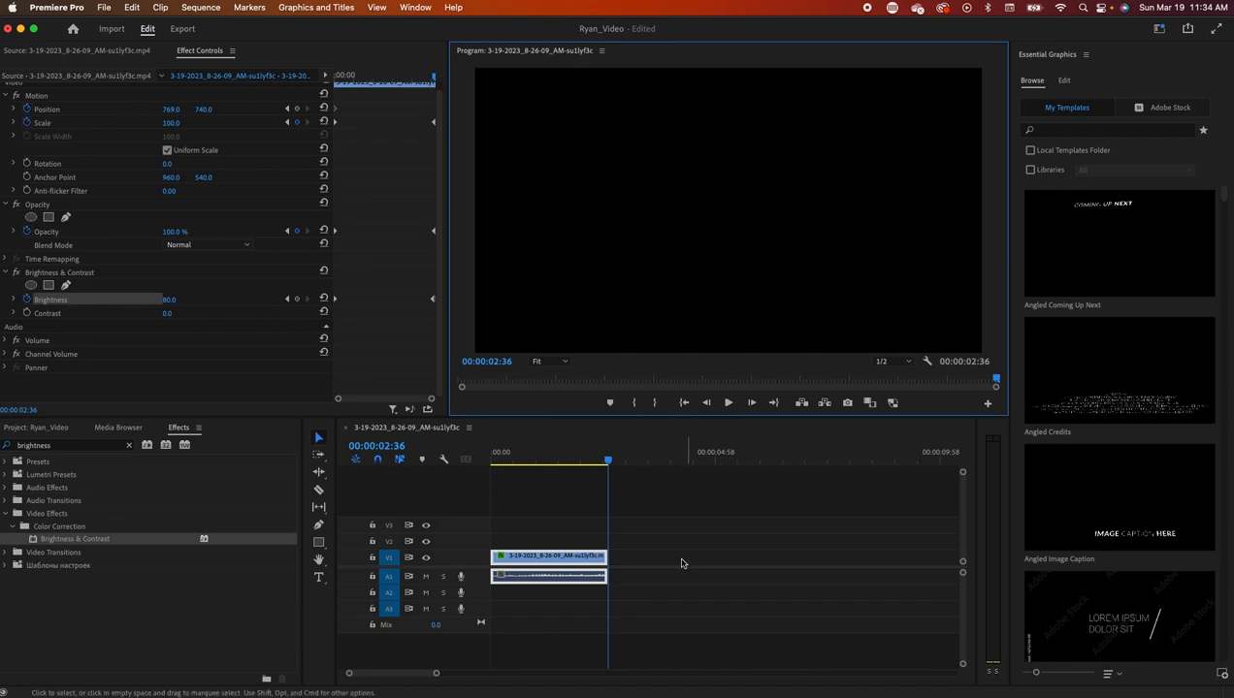
- Close the currently loaded clip in the Source monitor
click(119, 52)
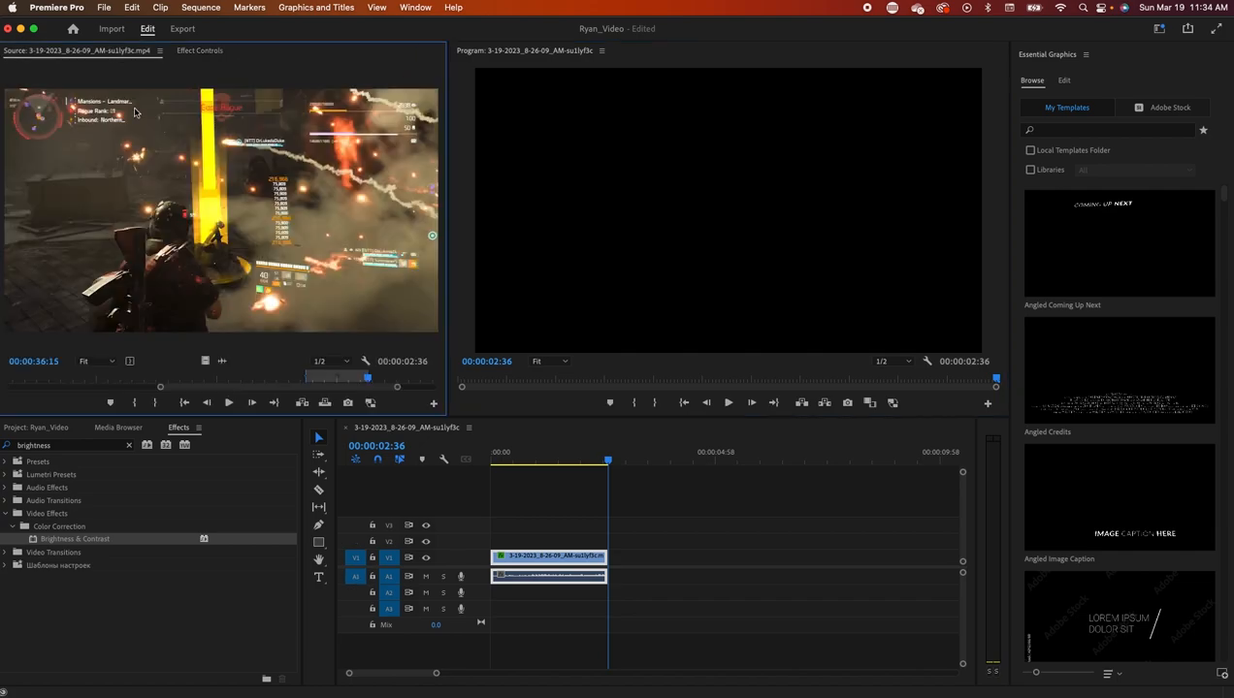
click(160, 54)
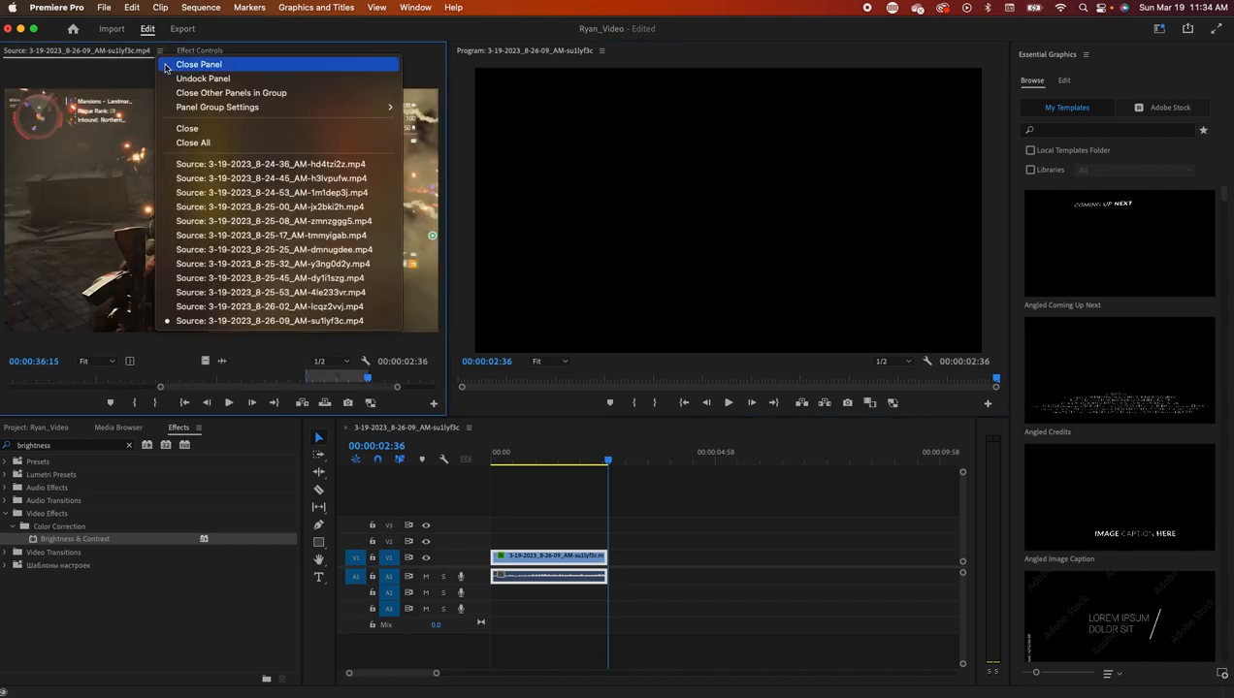
click(189, 128)
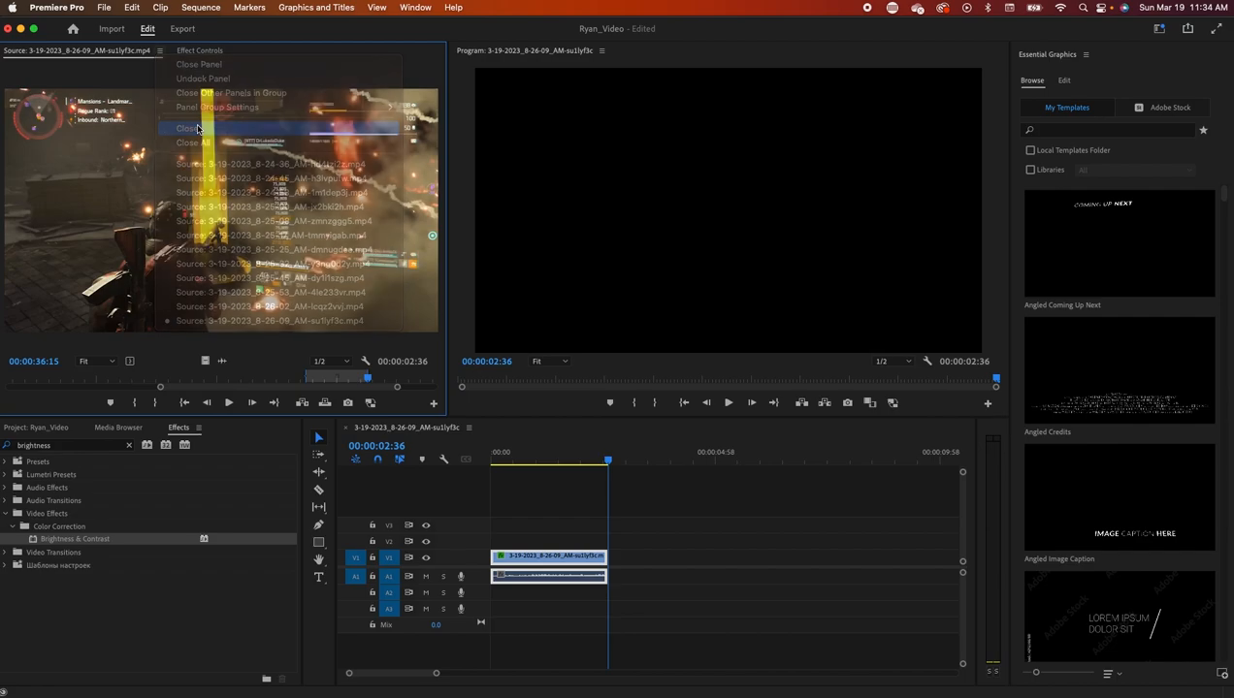
- In the next clip, mark In at 00:00:29:56 and Out at 00:00:32:11
mouse_move(5, 381)
mouse_down()
mouse_move(230, 396)
mouse_move(314, 383)
mouse_up()
click(126, 403)
click(154, 402)
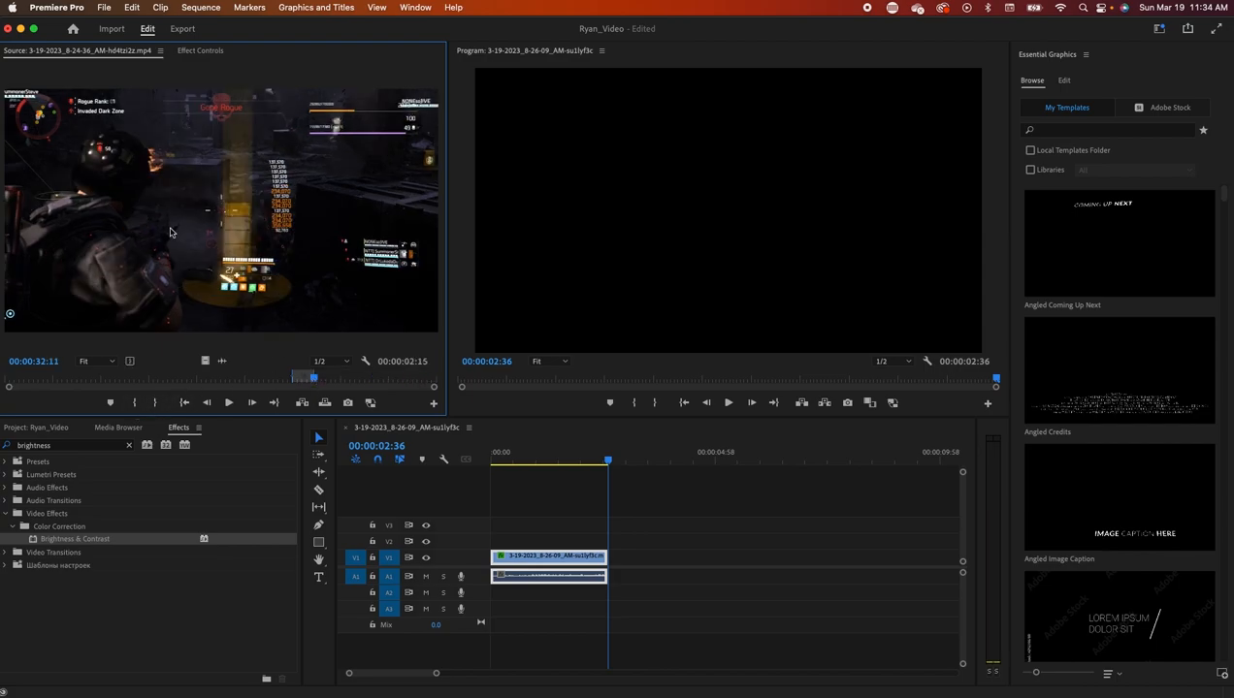
- Drop the marked source range onto V1 after the first clip and inspect it
drag(191, 246, 632, 548)
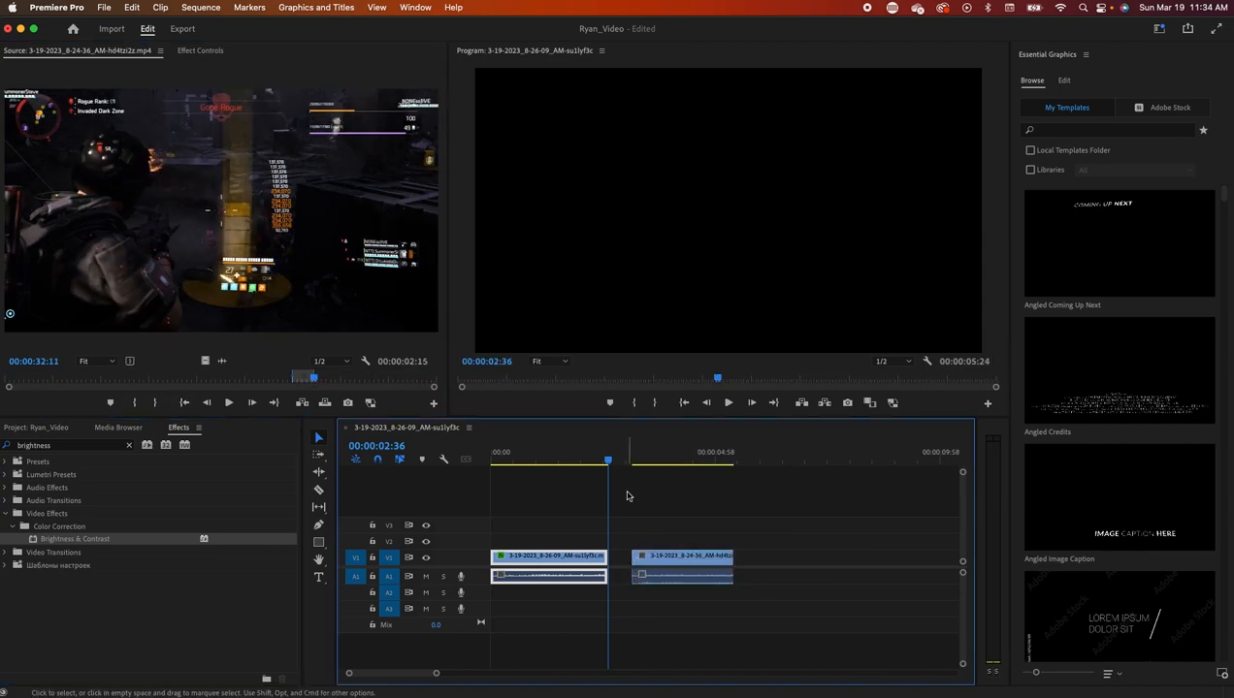
drag(605, 466, 673, 462)
click(681, 556)
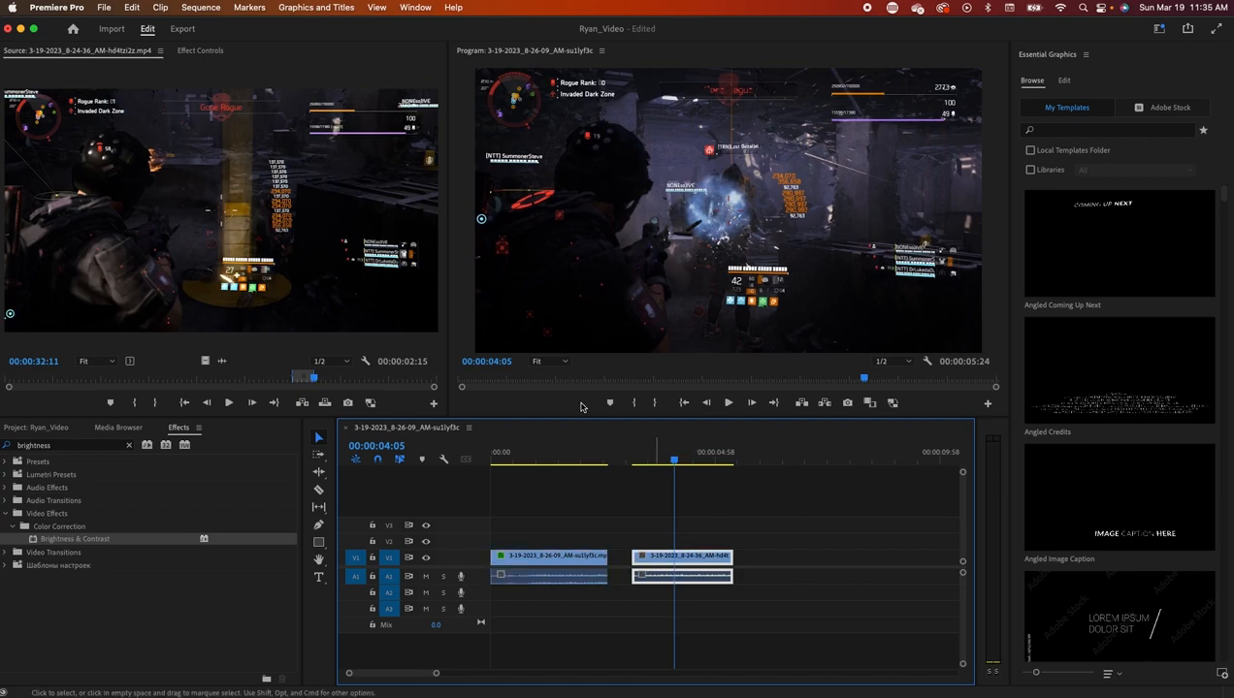
click(199, 51)
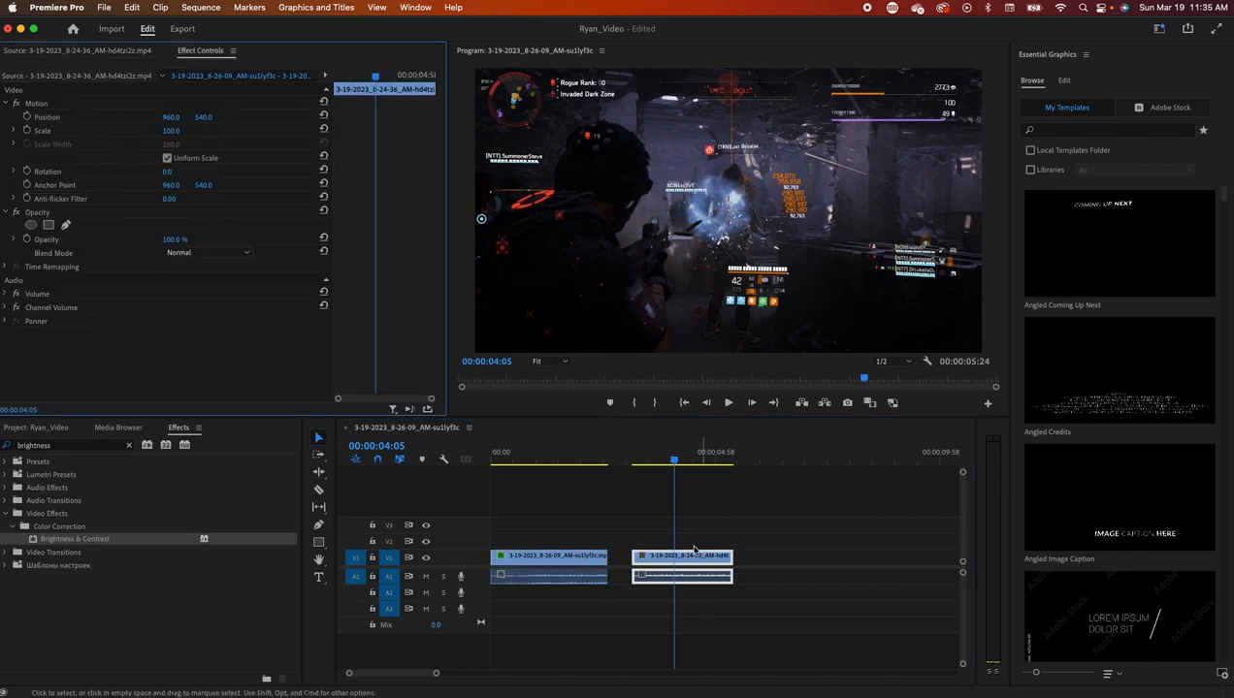
drag(673, 461, 636, 467)
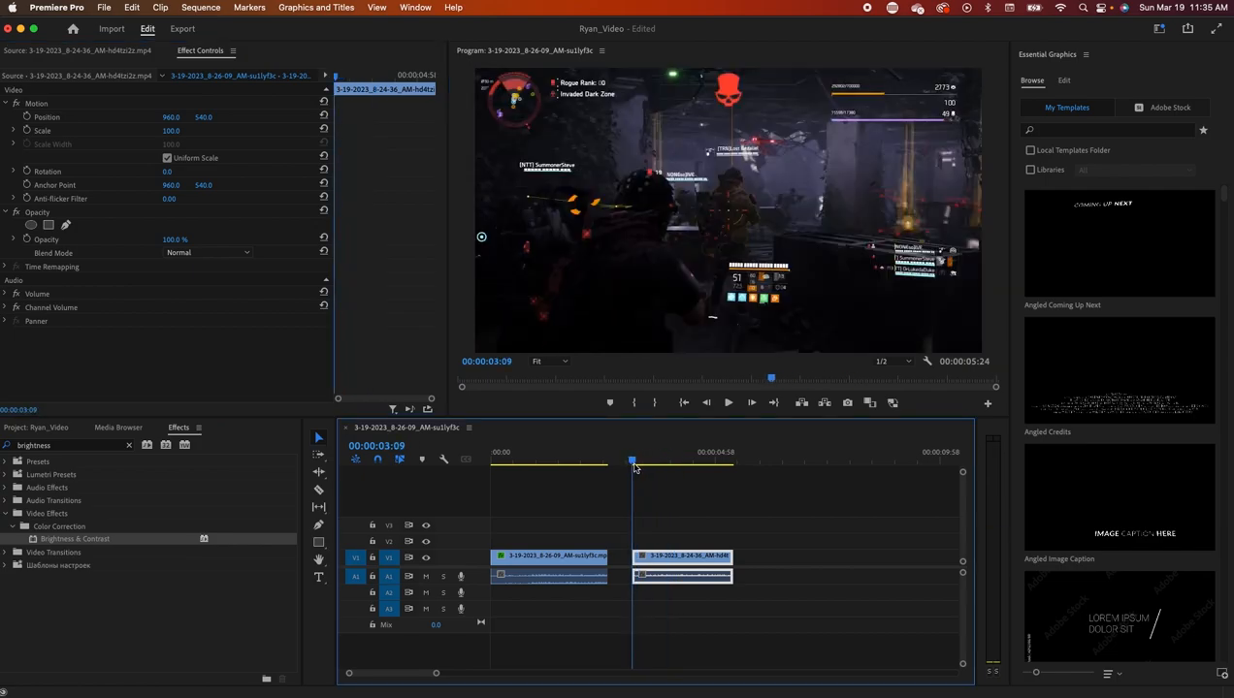
drag(435, 676, 406, 673)
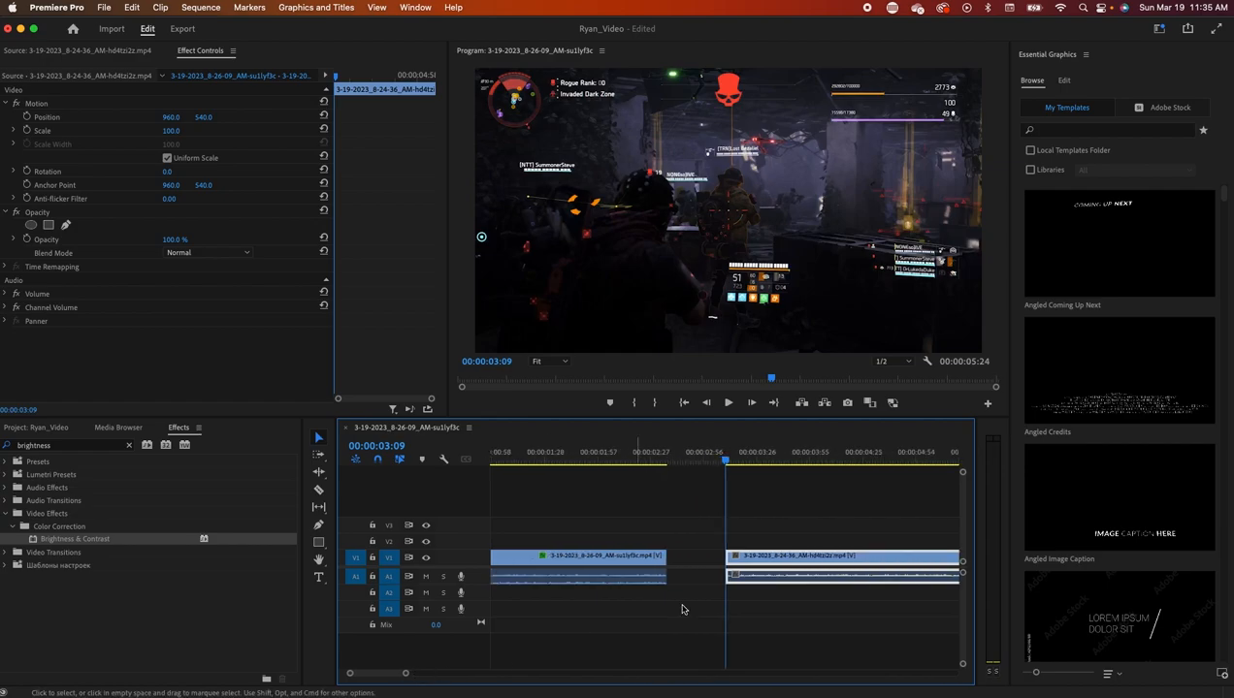
drag(728, 466, 725, 467)
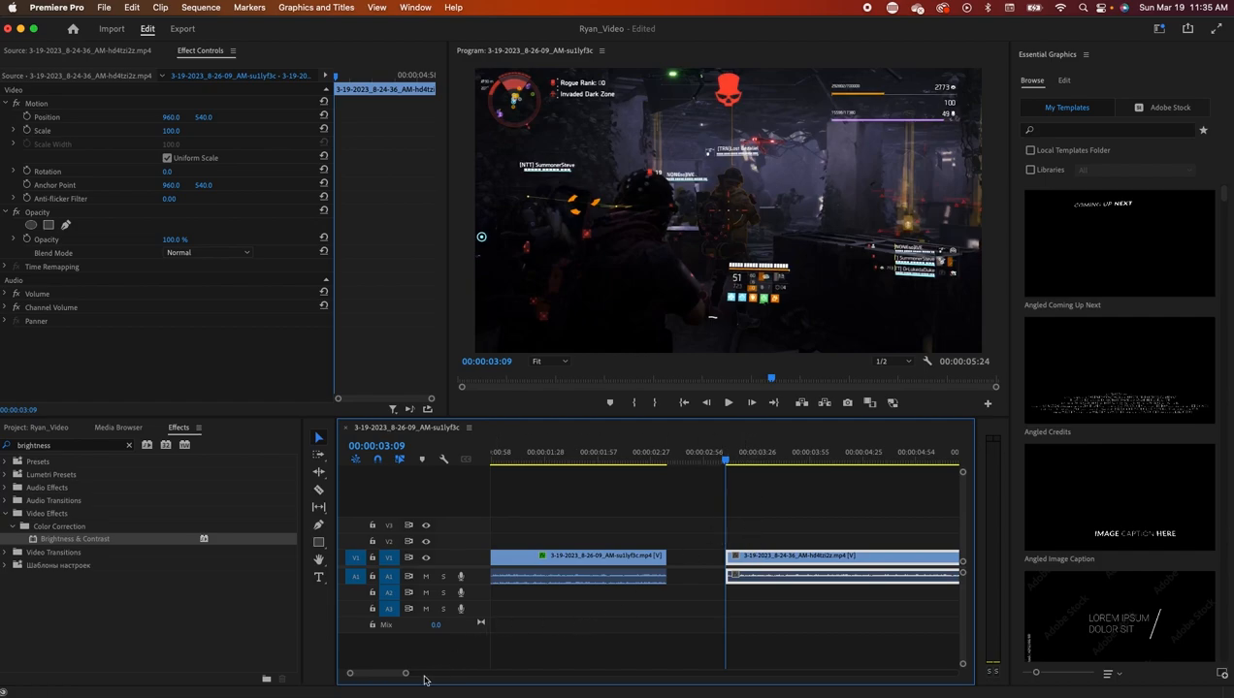
drag(406, 676, 424, 674)
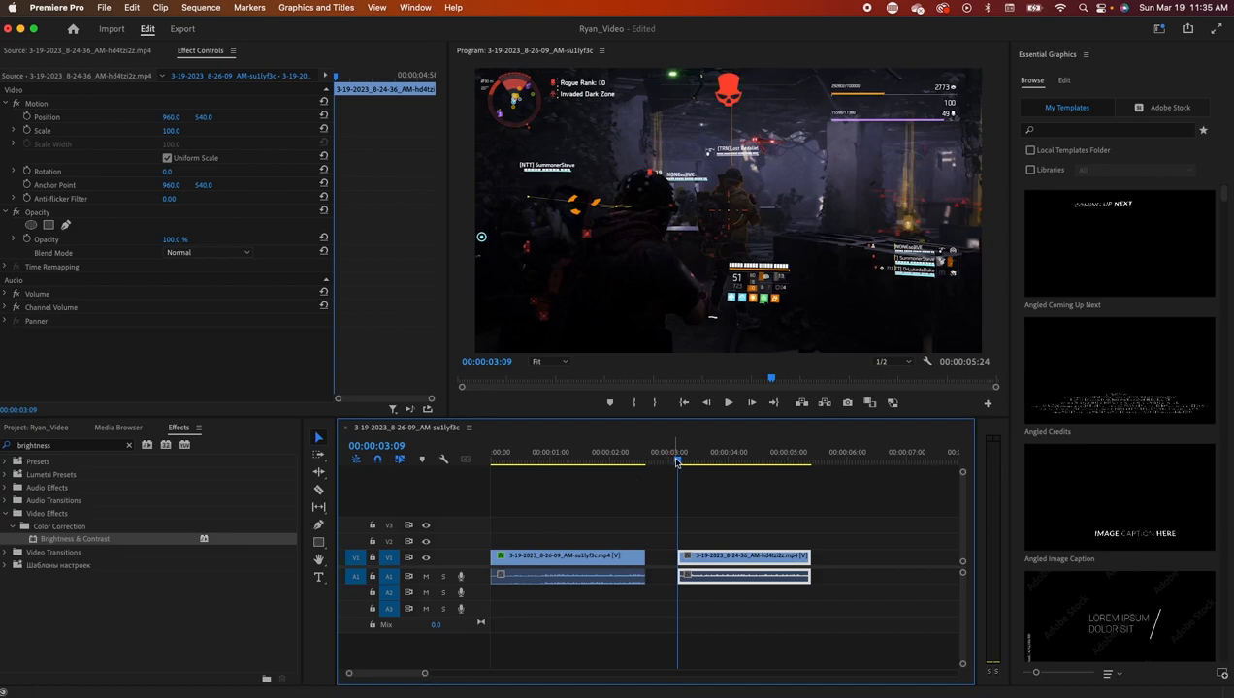
- Split the new clip at about 00:00:03:34 and again at 00:00:04:09
drag(677, 462, 703, 465)
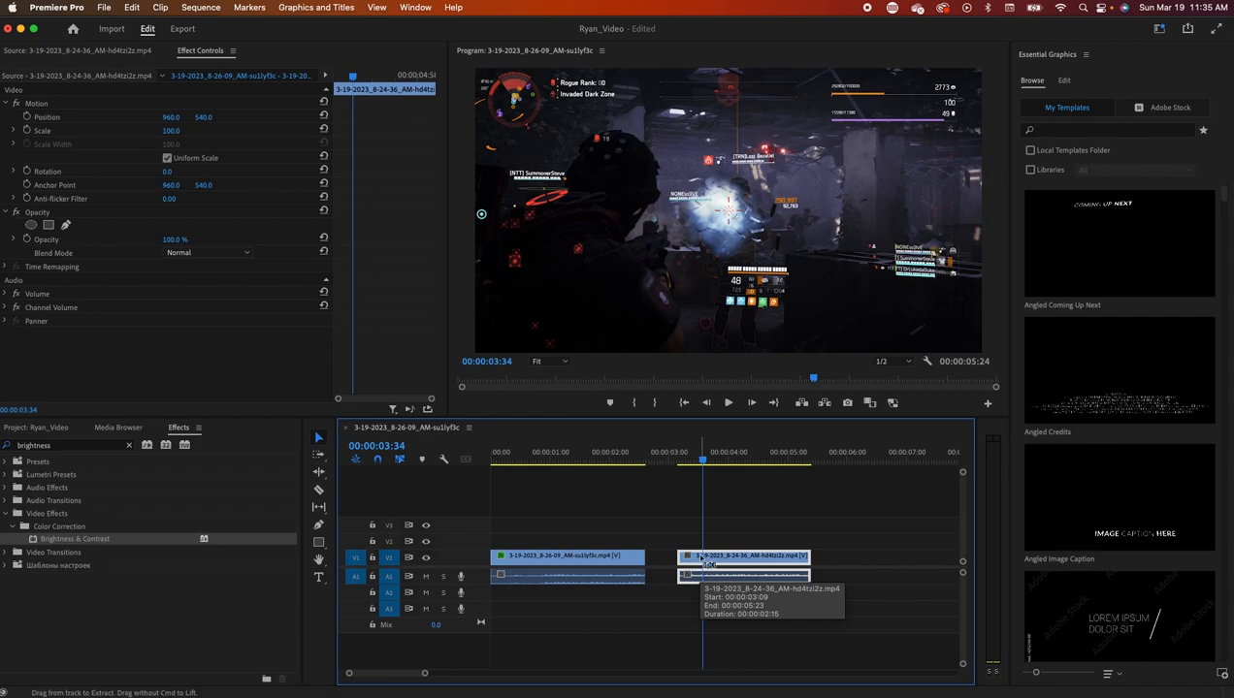
key(super+k)
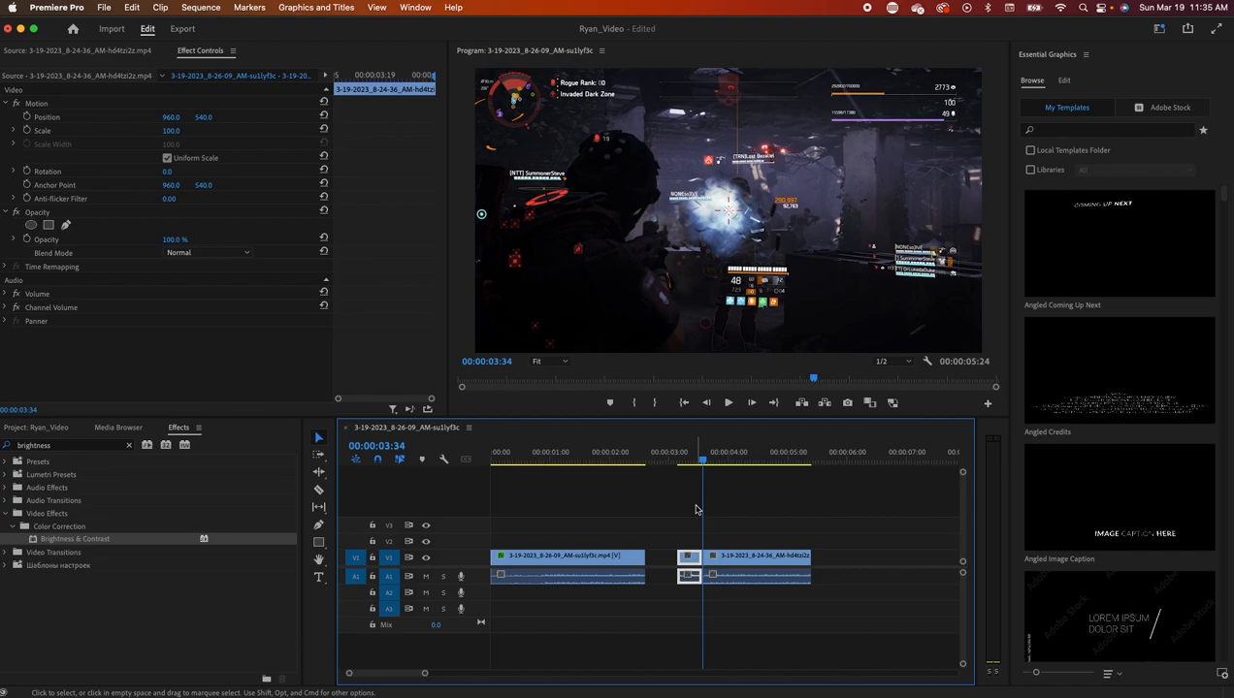
drag(704, 463, 737, 464)
click(732, 561)
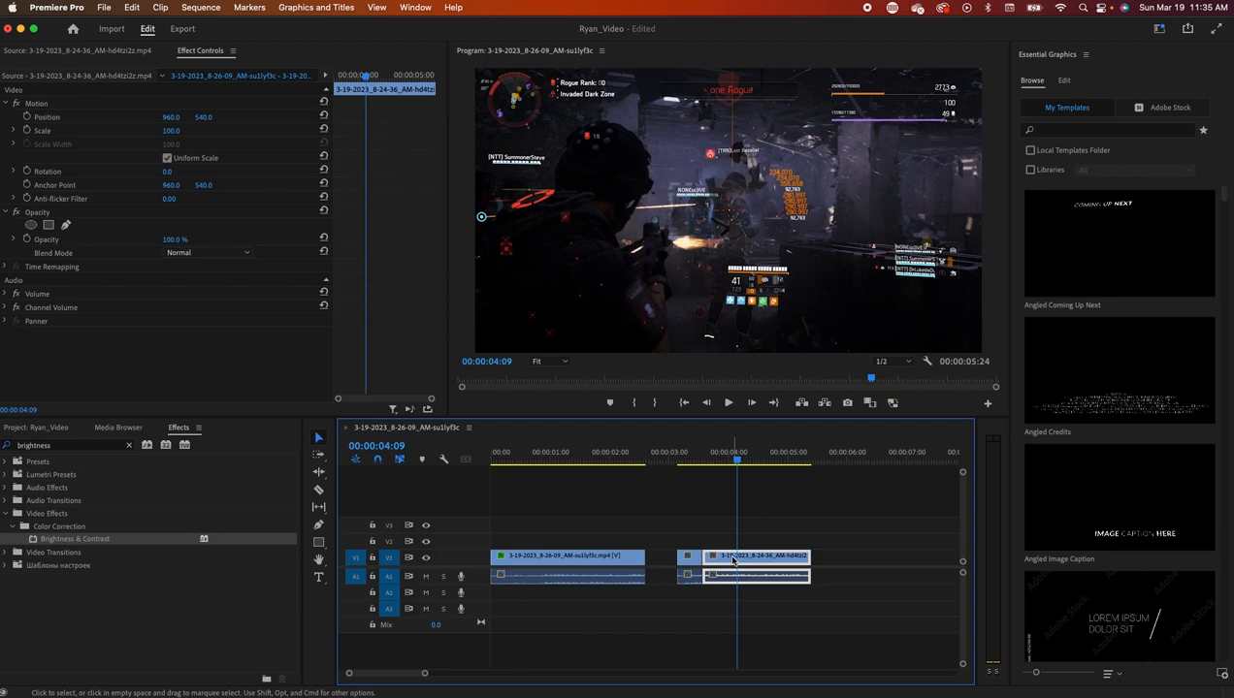
key(super+k)
click(742, 464)
drag(741, 464, 670, 485)
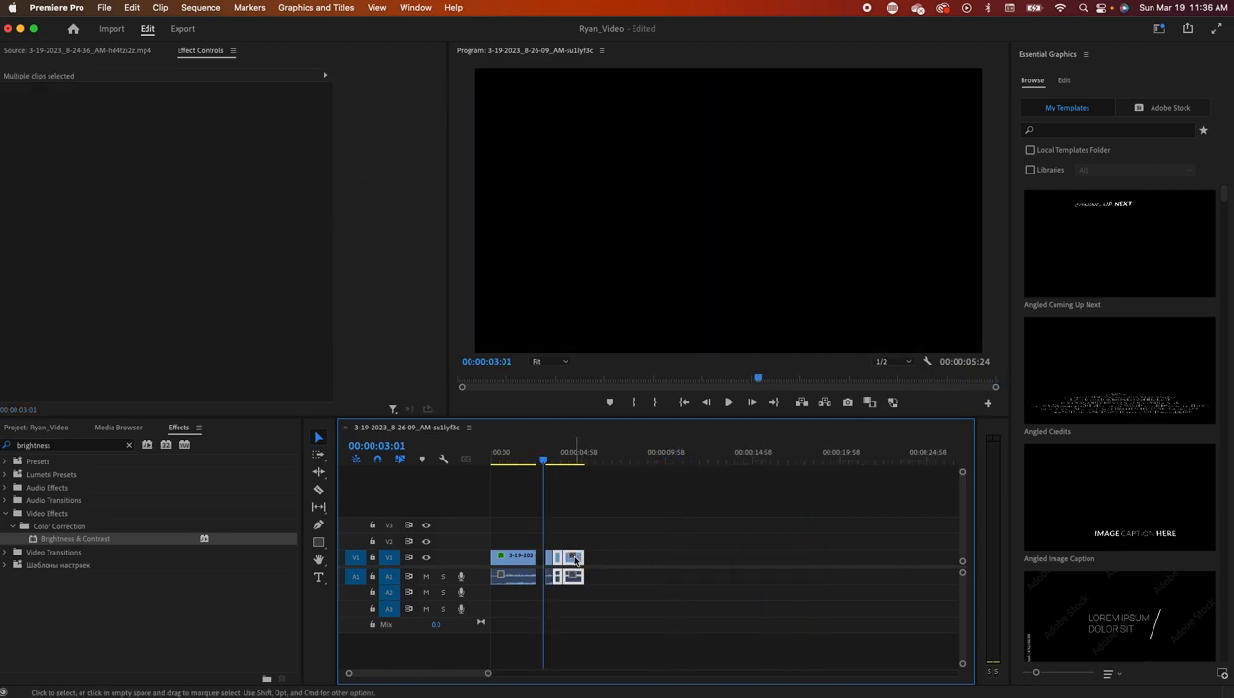
- Speed the first small piece up to 500% and move it right after the earlier piece
drag(575, 559, 739, 562)
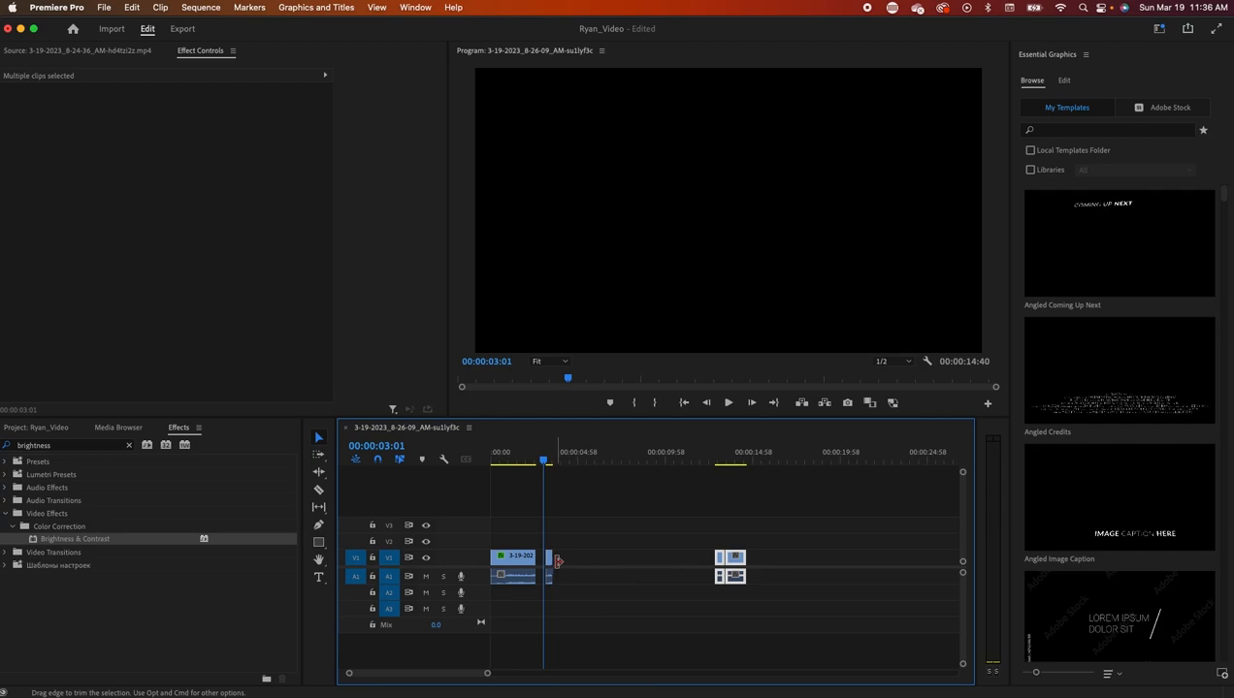
click(549, 559)
scroll(624, 639, down, 10)
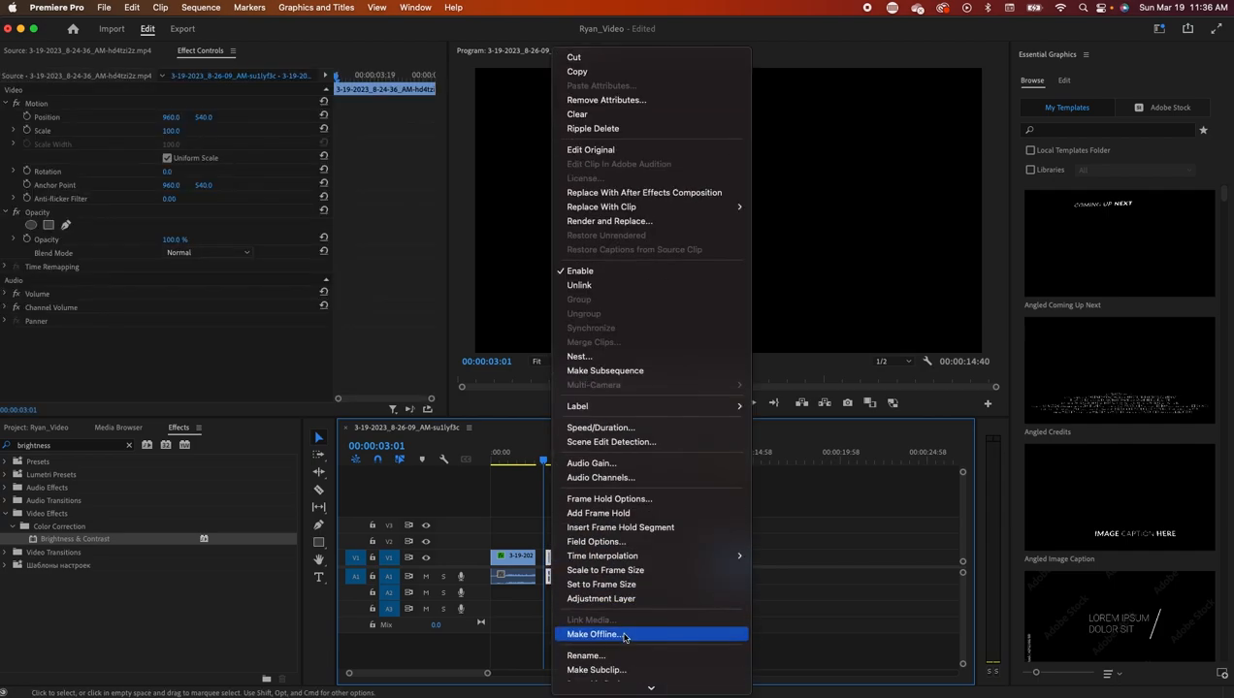
click(609, 427)
text(500)
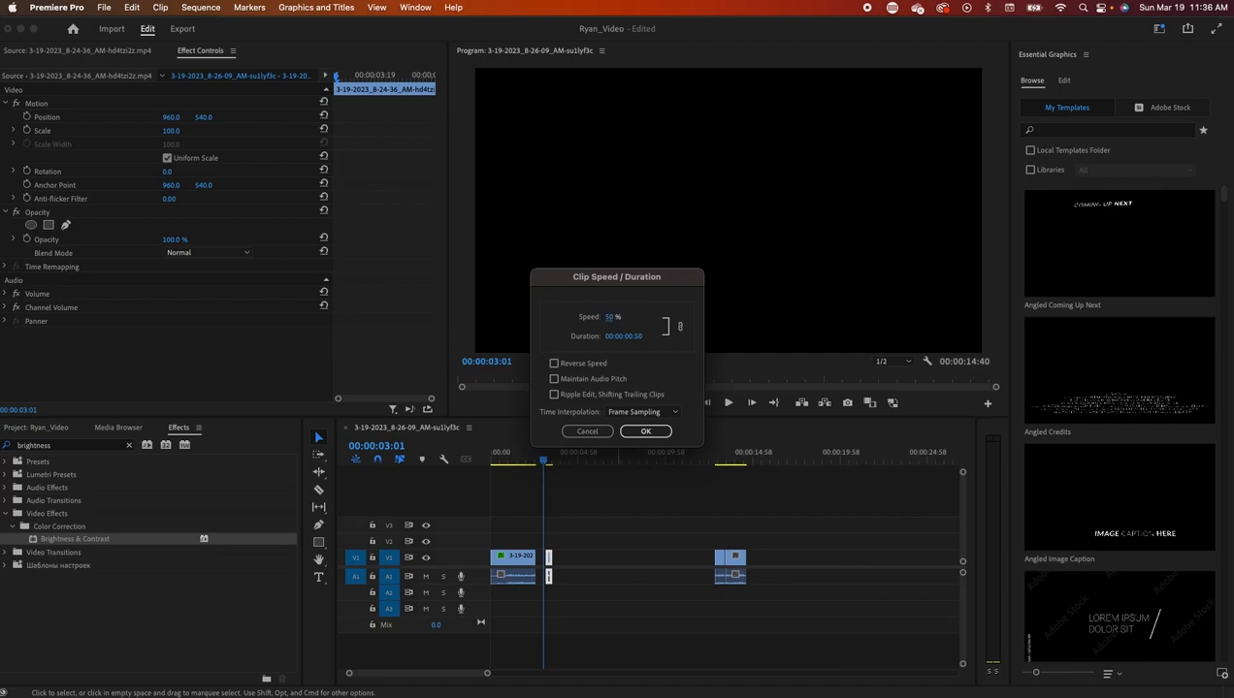
key(Return)
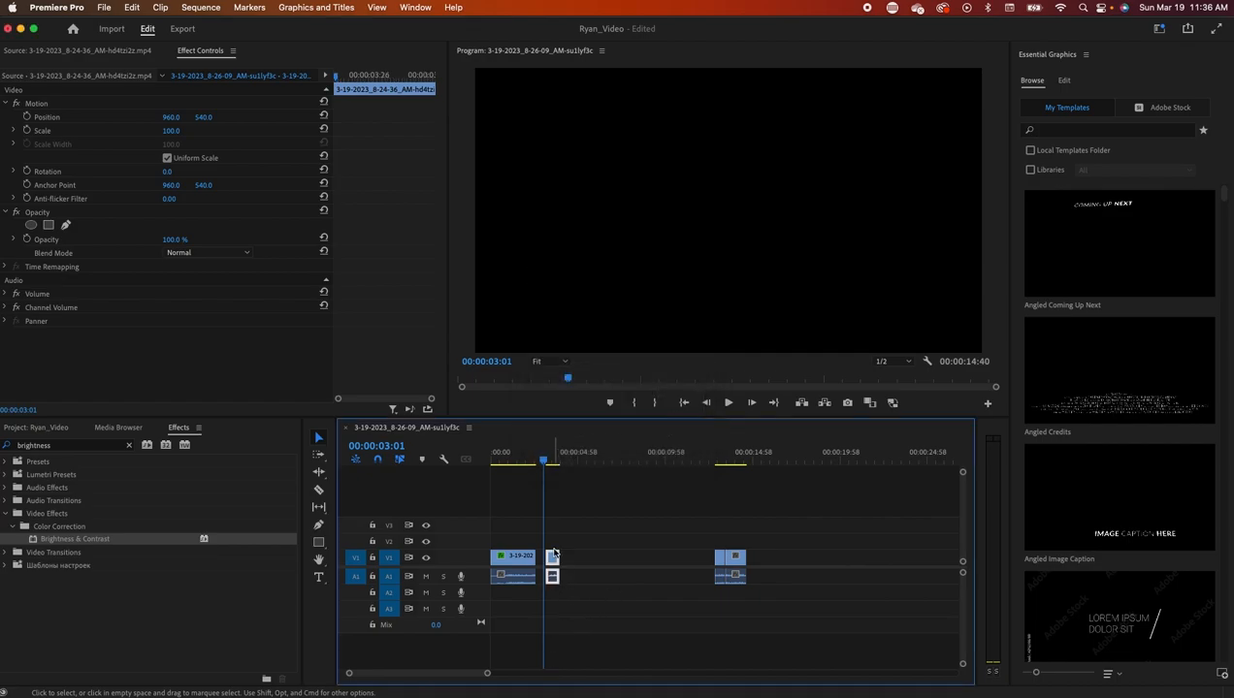
click(691, 558)
click(719, 560)
drag(720, 561, 570, 572)
- Set the next piece's speed to 150% and slide it left to close the gap
click(739, 561)
right_click(742, 563)
scroll(807, 622, down, 8)
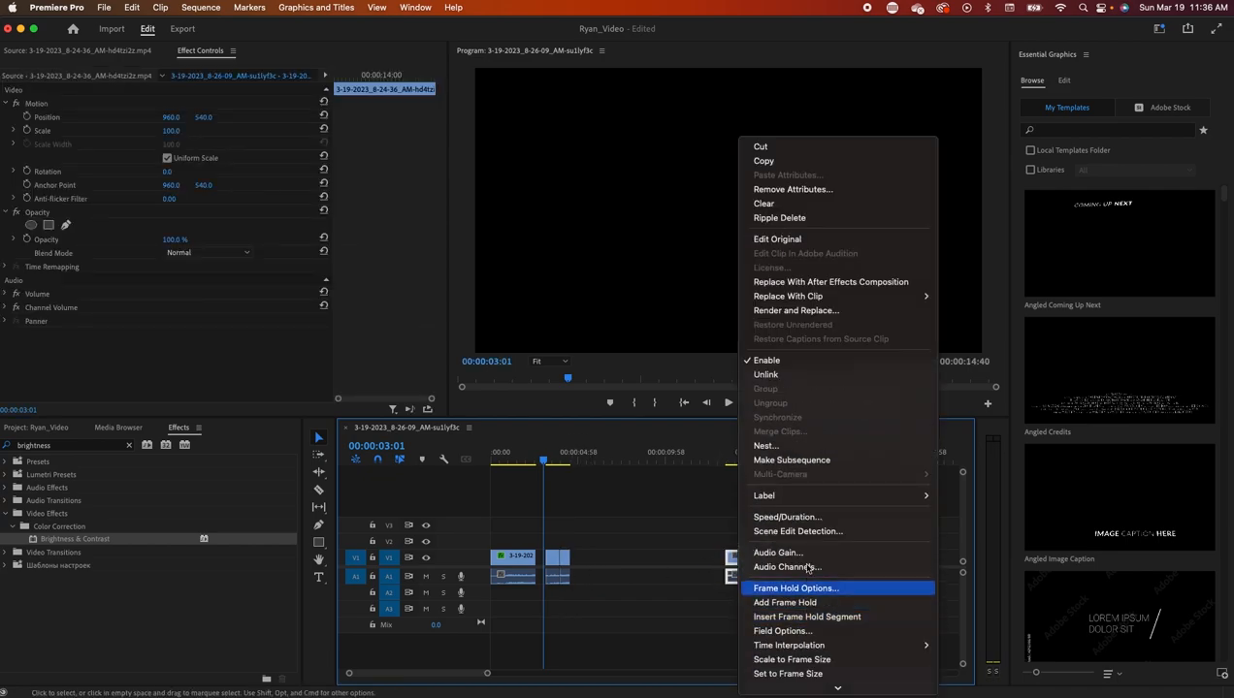
click(795, 519)
text(150)
key(Return)
drag(737, 559, 580, 560)
- Play back the re-timed section from 00:00:03:09 and preview around 00:00:04:44
drag(486, 672, 392, 677)
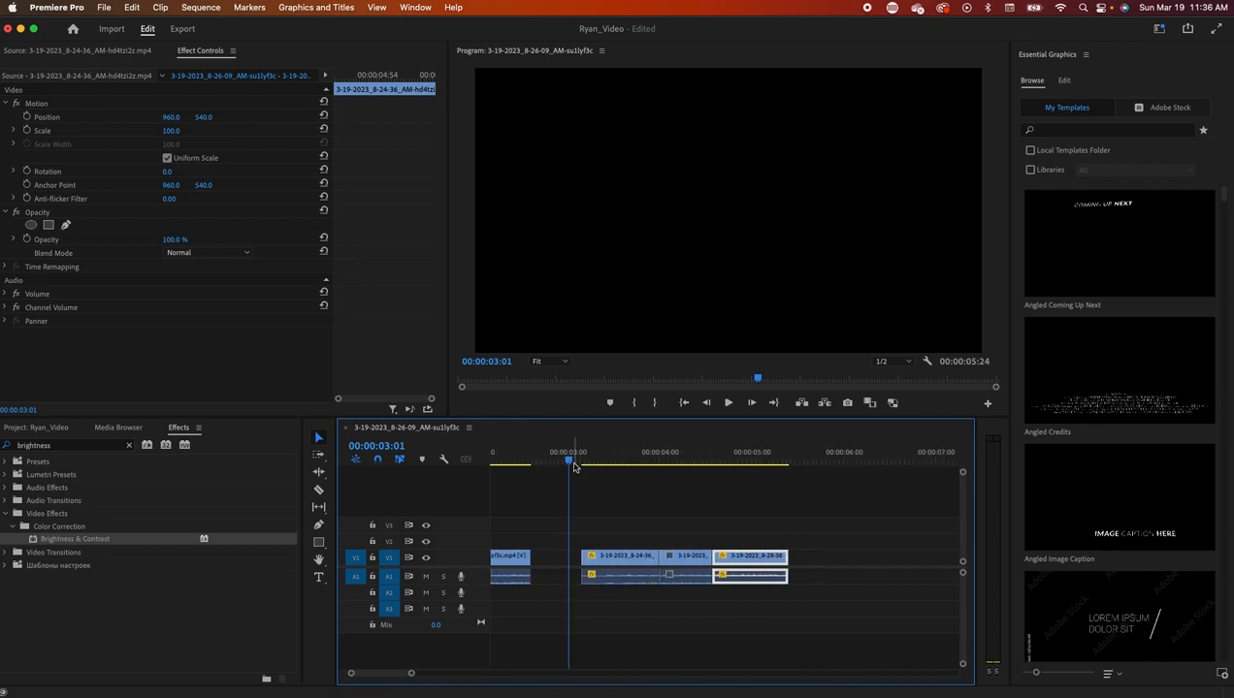
drag(569, 460, 581, 462)
click(733, 406)
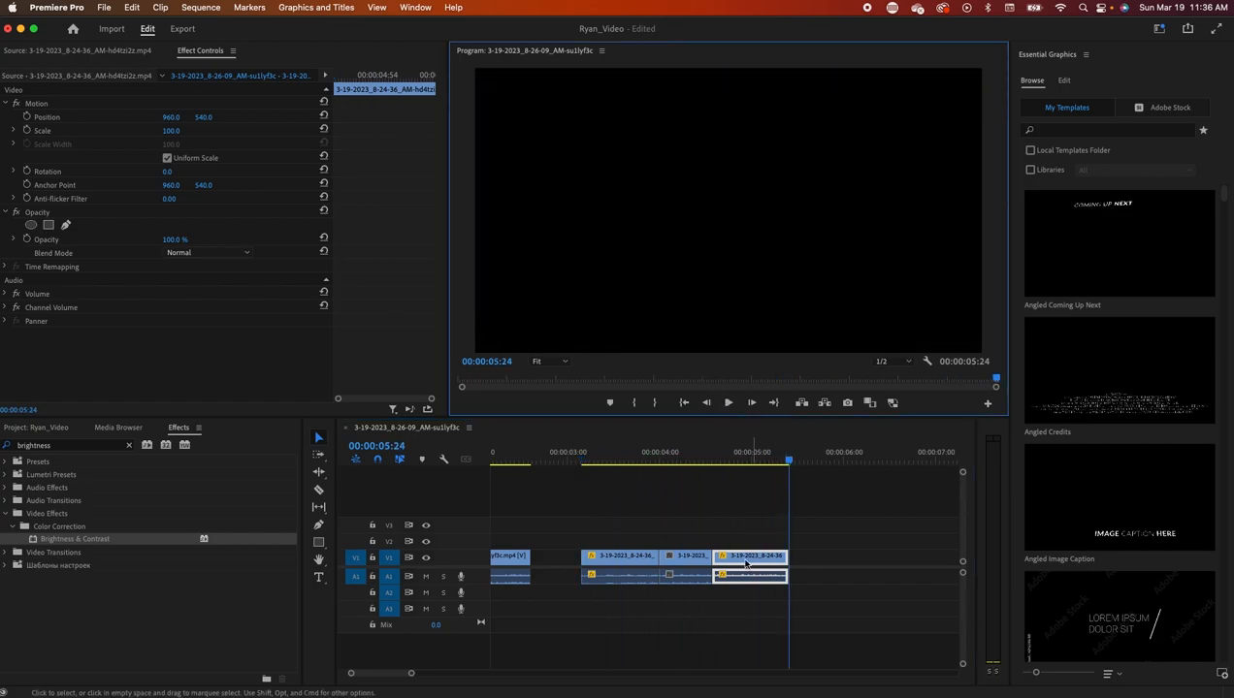
click(712, 541)
drag(791, 459, 580, 496)
- Unlink the short second clip and delete its audio
drag(410, 676, 434, 676)
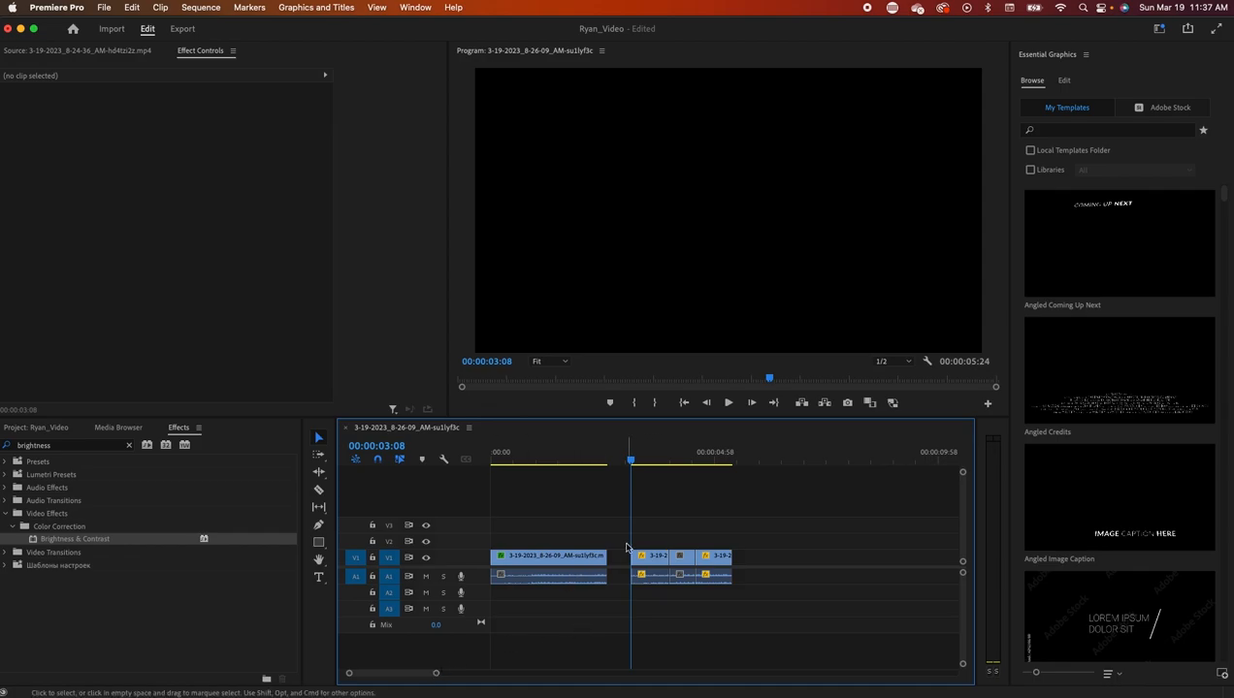
click(660, 560)
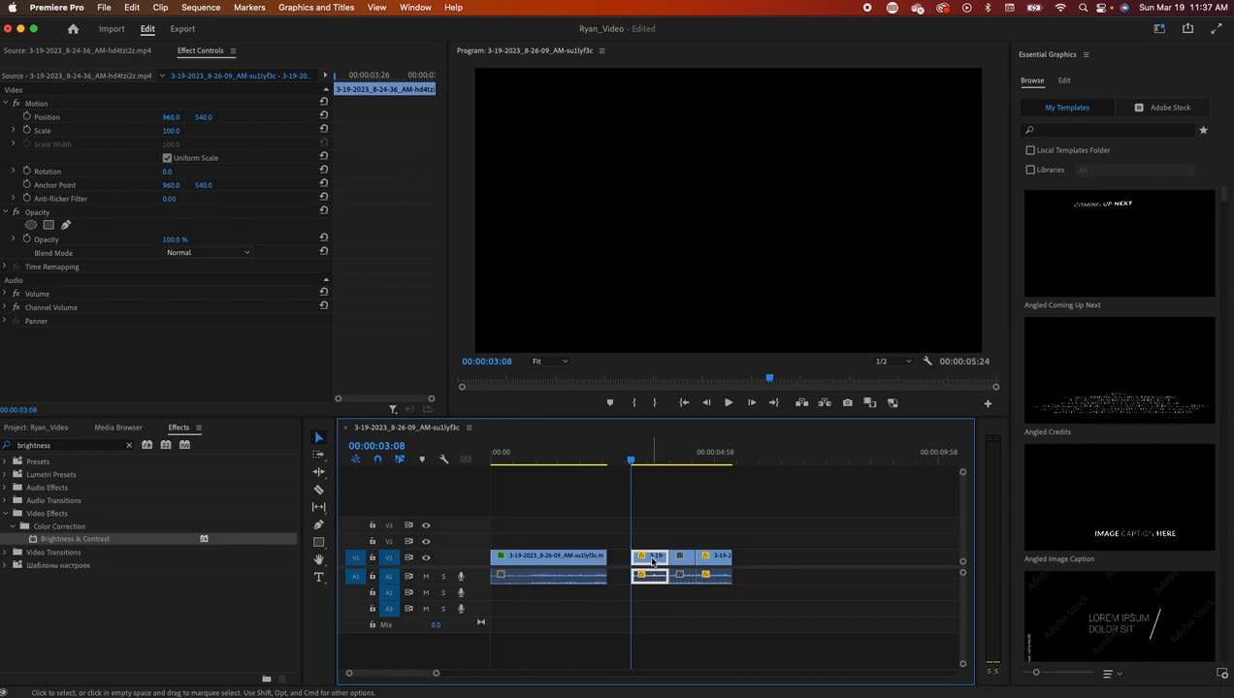
right_click(653, 559)
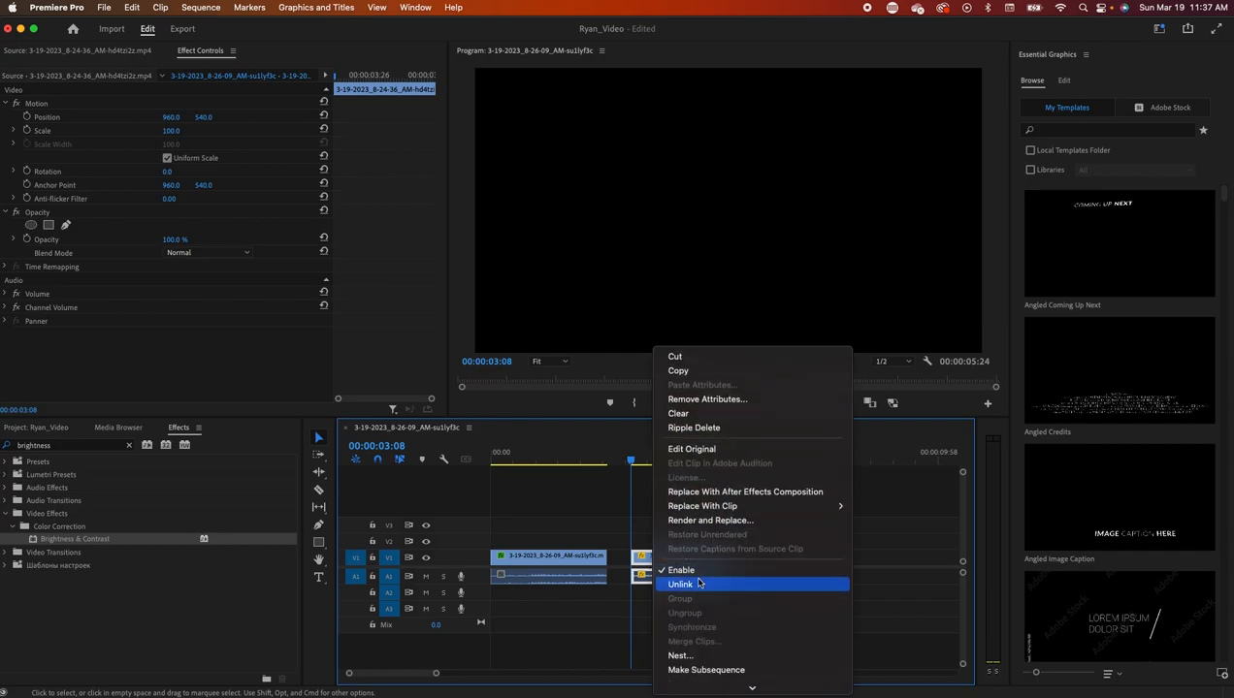
click(690, 584)
click(654, 579)
click(651, 560)
click(653, 579)
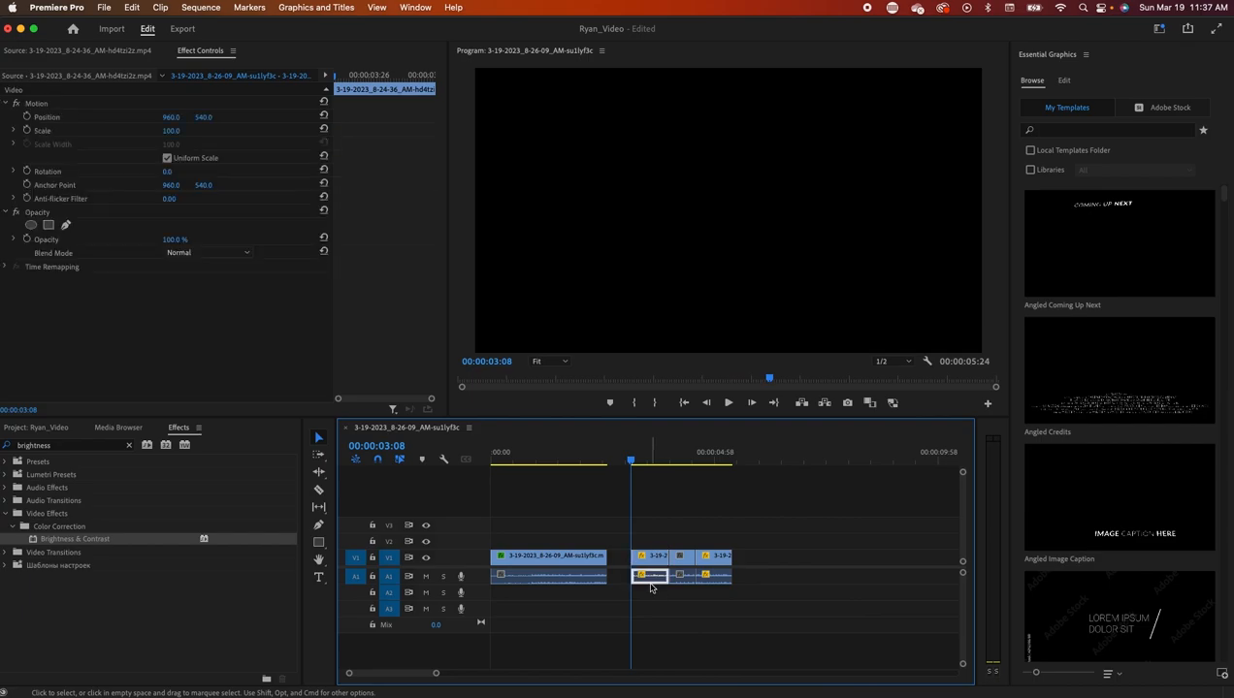
key(BackSpace)
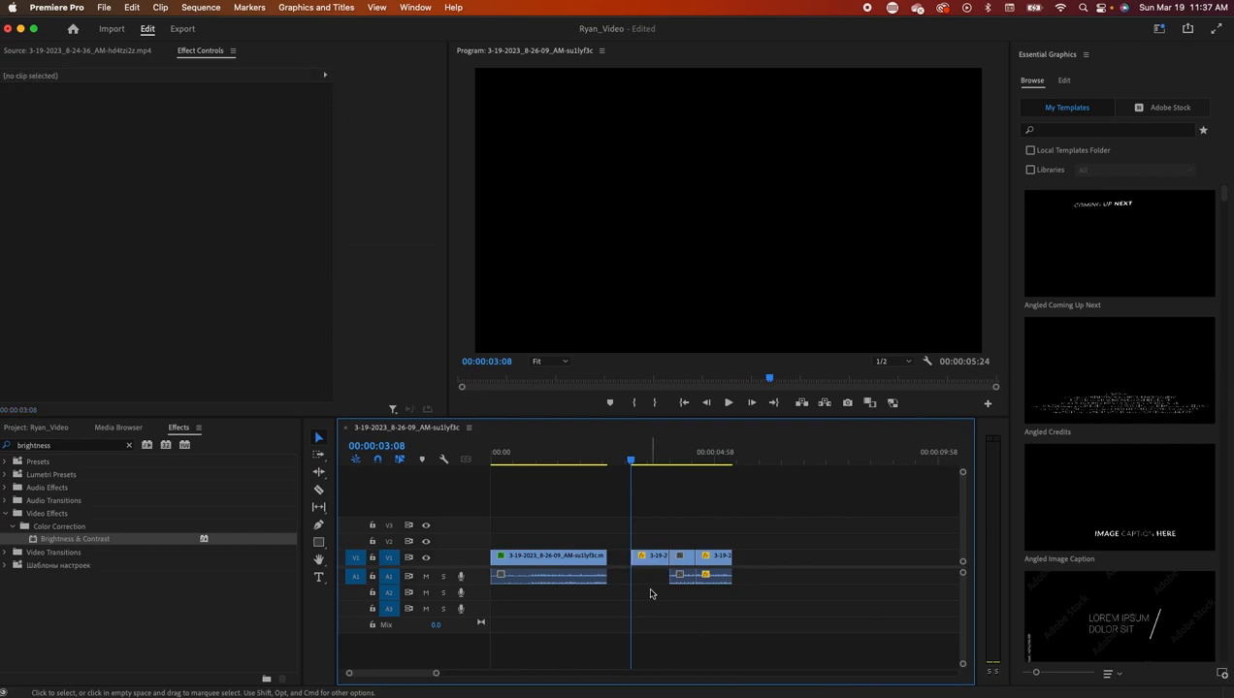
- Review playback, reposition the last clip, and select the right-hand clips to close the gap
click(731, 402)
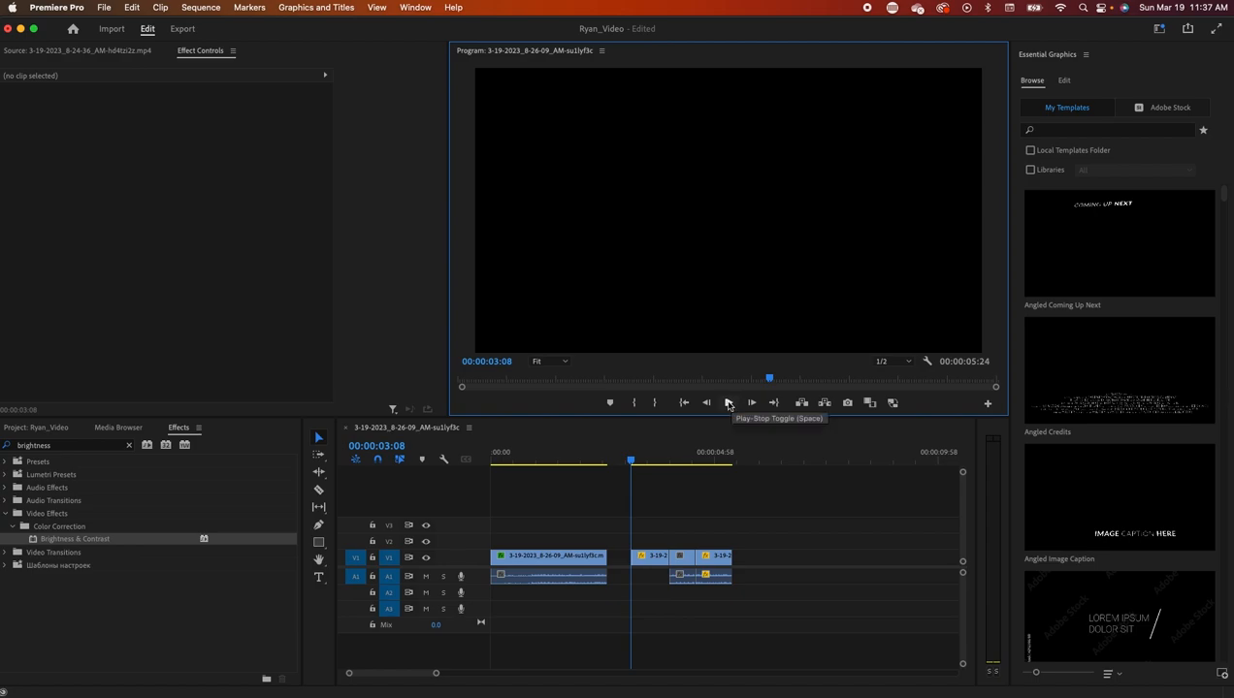
click(729, 402)
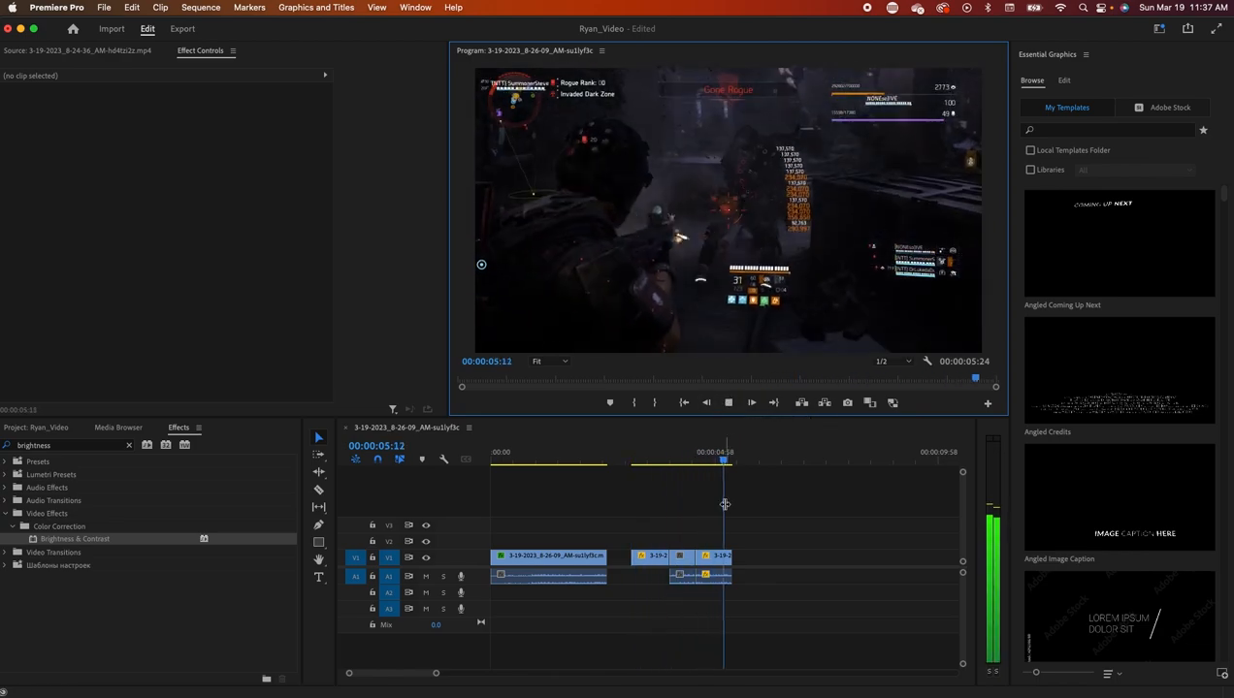
drag(738, 457, 661, 469)
mouse_move(712, 560)
mouse_down()
mouse_move(792, 565)
mouse_move(728, 563)
mouse_up()
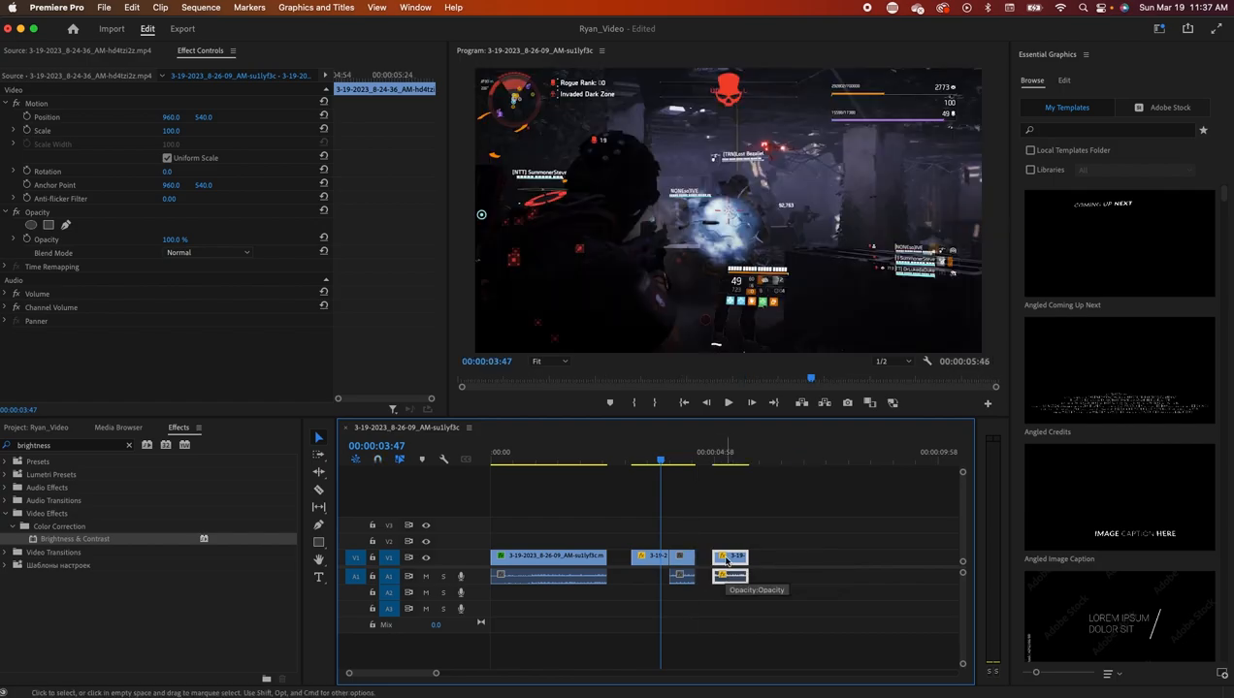
mouse_move(726, 561)
mouse_down()
mouse_move(717, 566)
mouse_move(793, 568)
mouse_move(719, 563)
mouse_up()
click(751, 543)
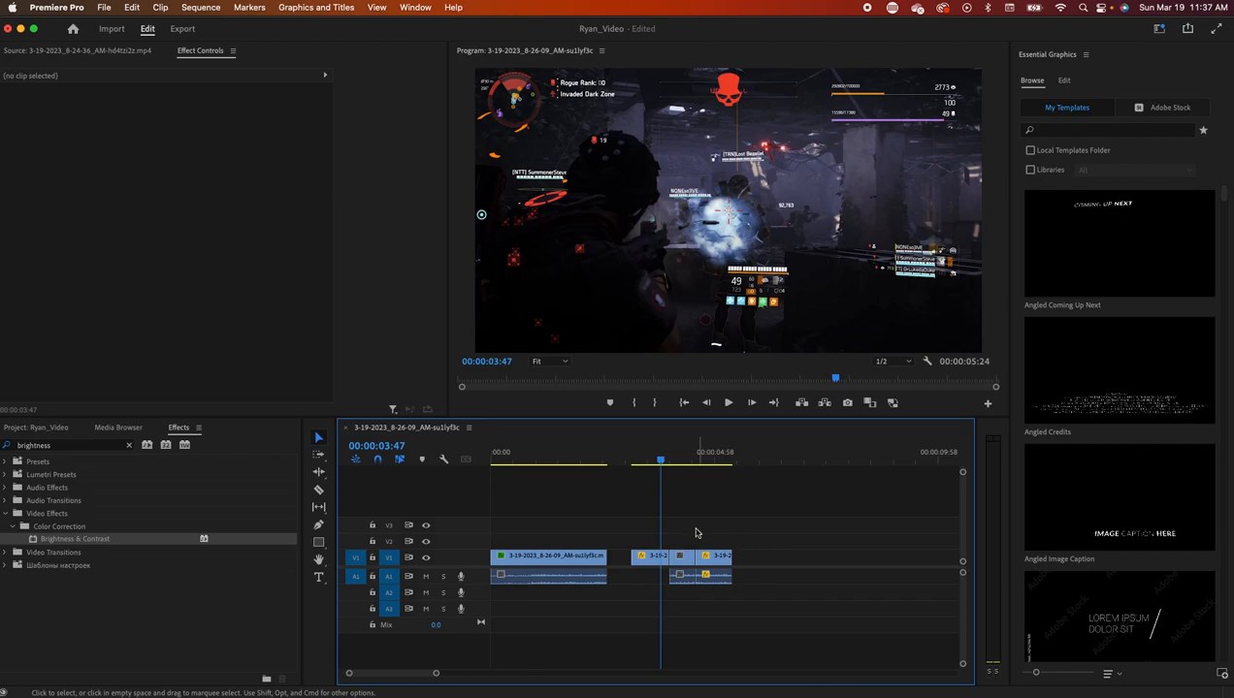
drag(740, 584, 632, 568)
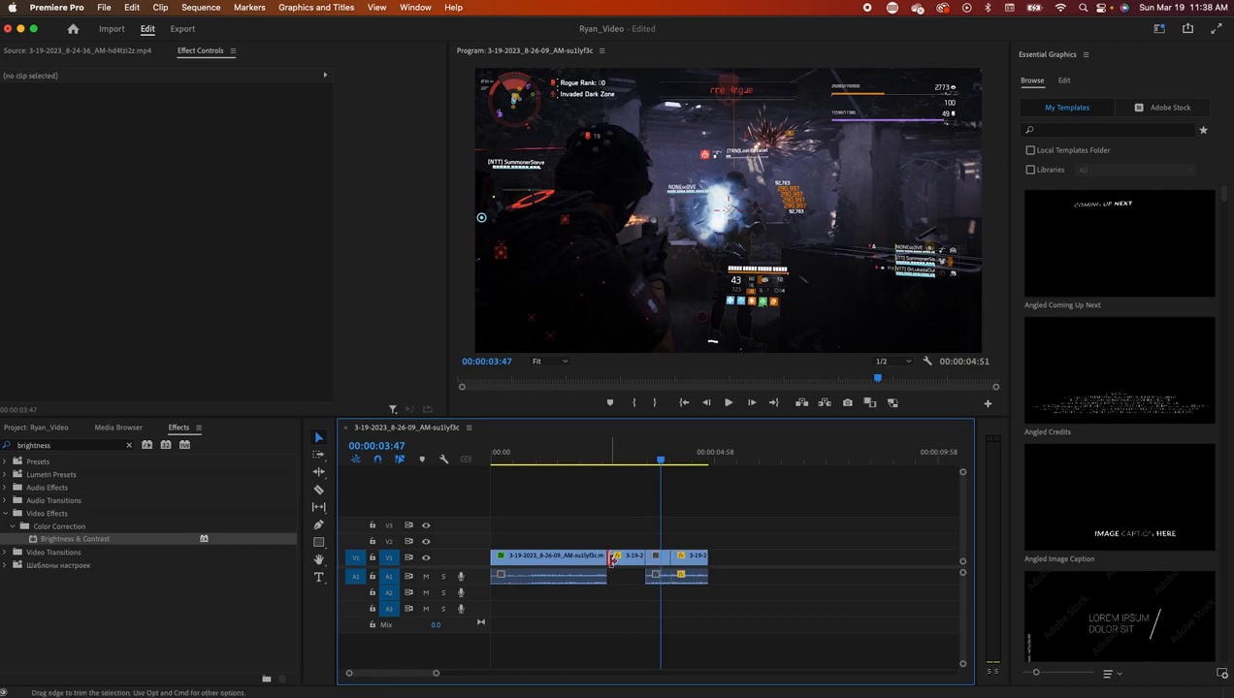
- Add the default cross dissolve at the first cut via Apply Default Transitions
right_click(610, 560)
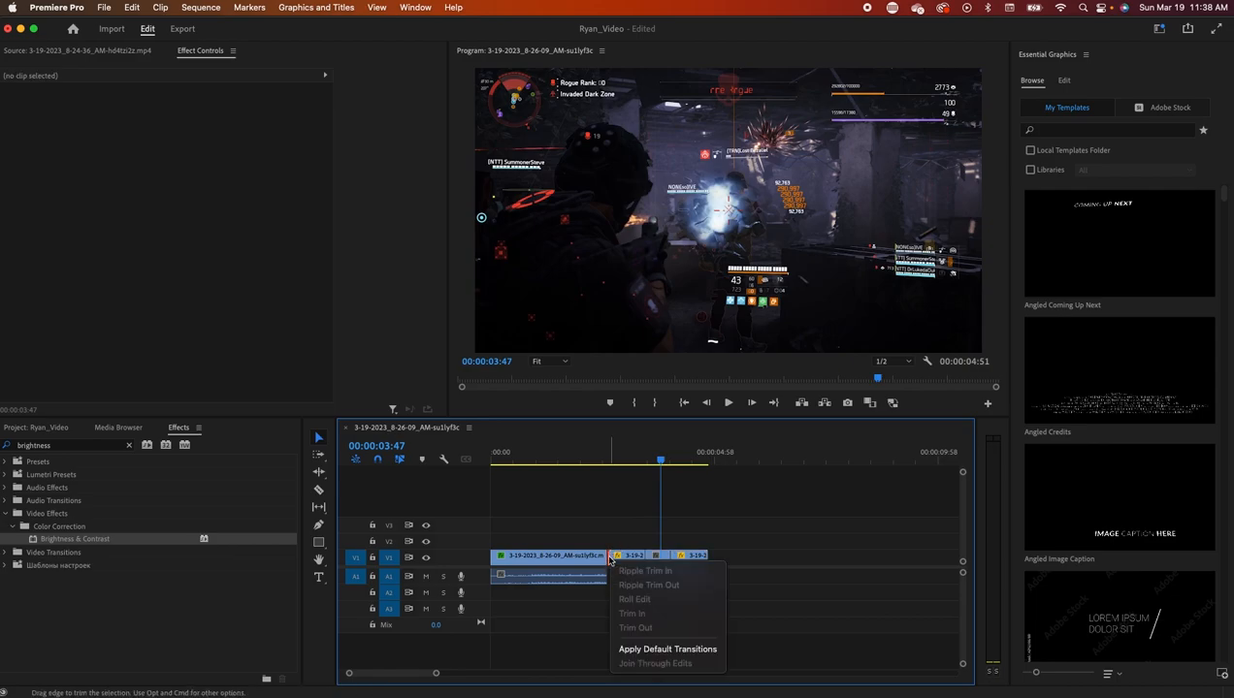
click(665, 649)
click(659, 463)
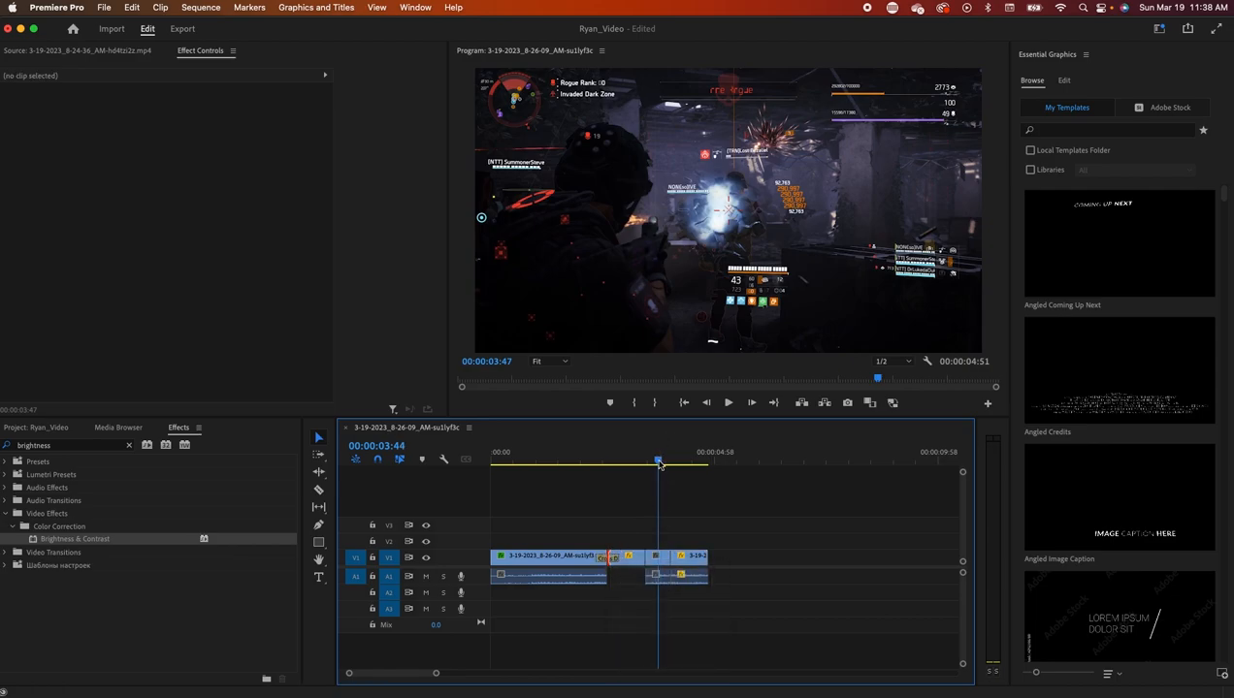
drag(658, 462, 630, 473)
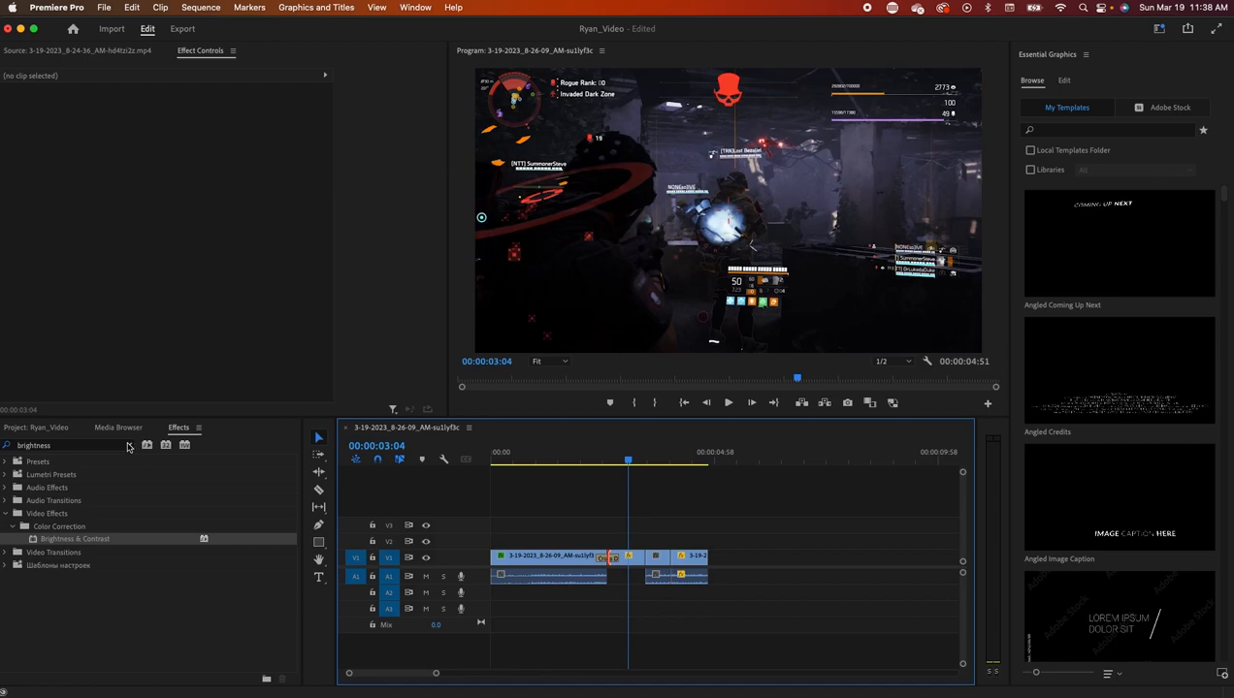
- Place the Video Transitions > Slide > Push transition on the first cut and preview it
click(129, 446)
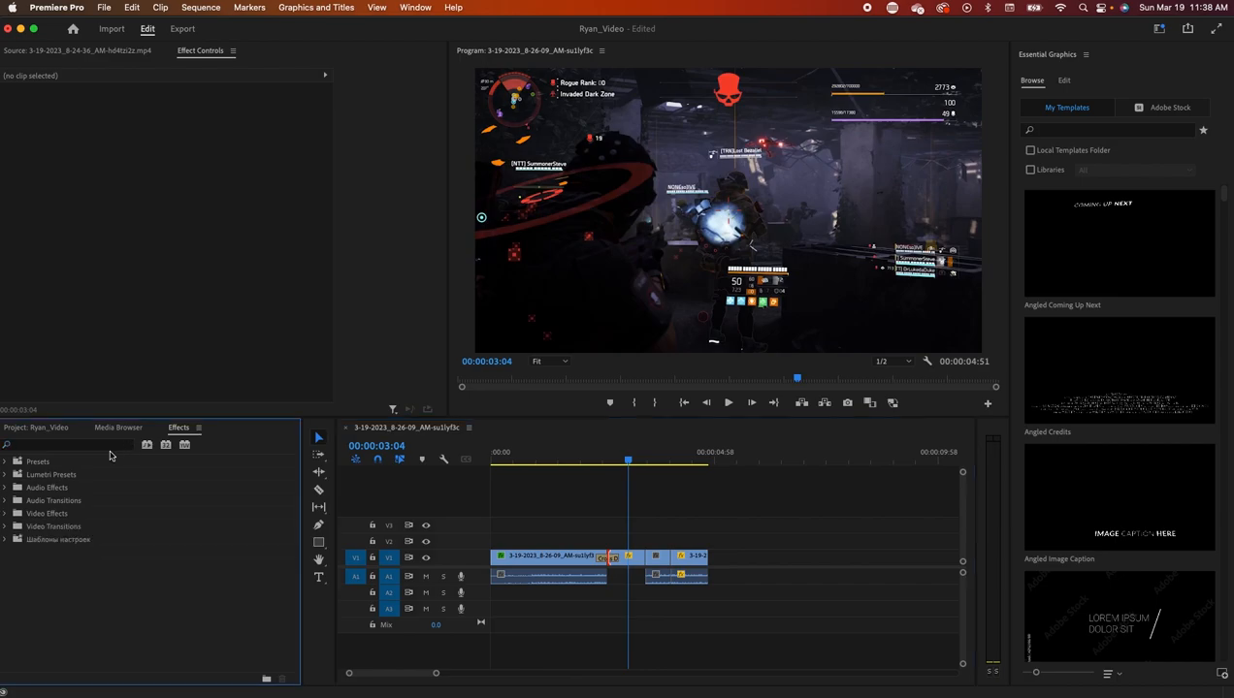
click(6, 526)
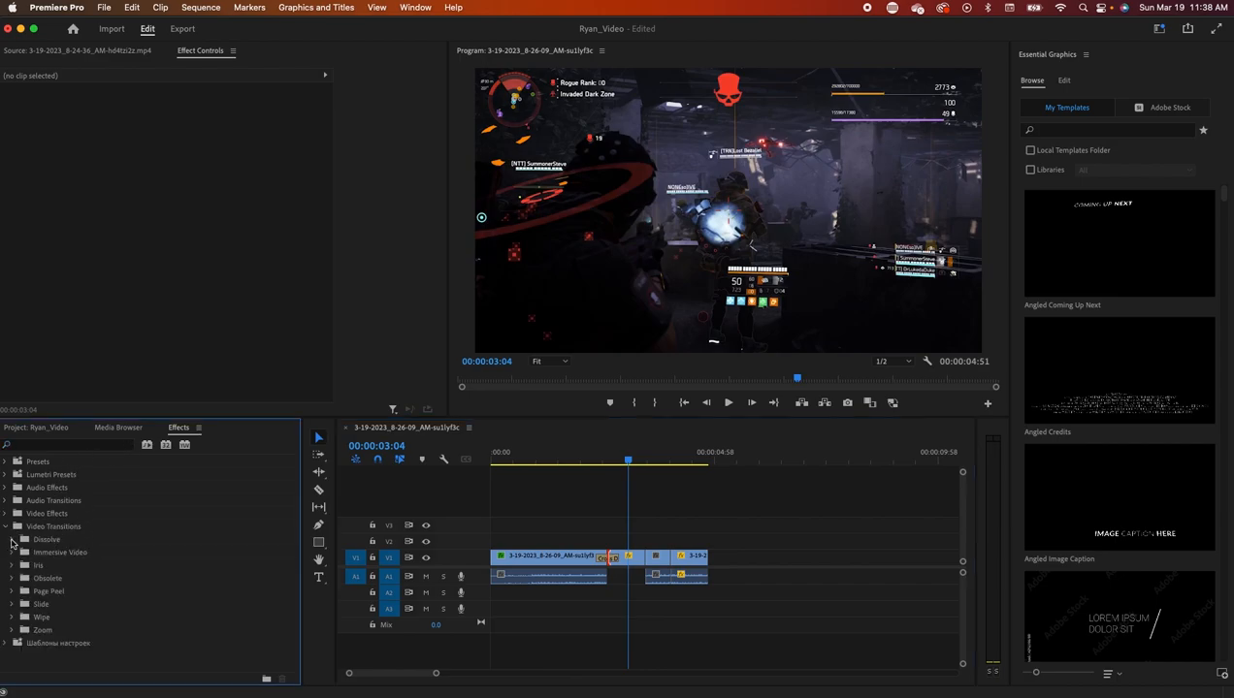
click(12, 540)
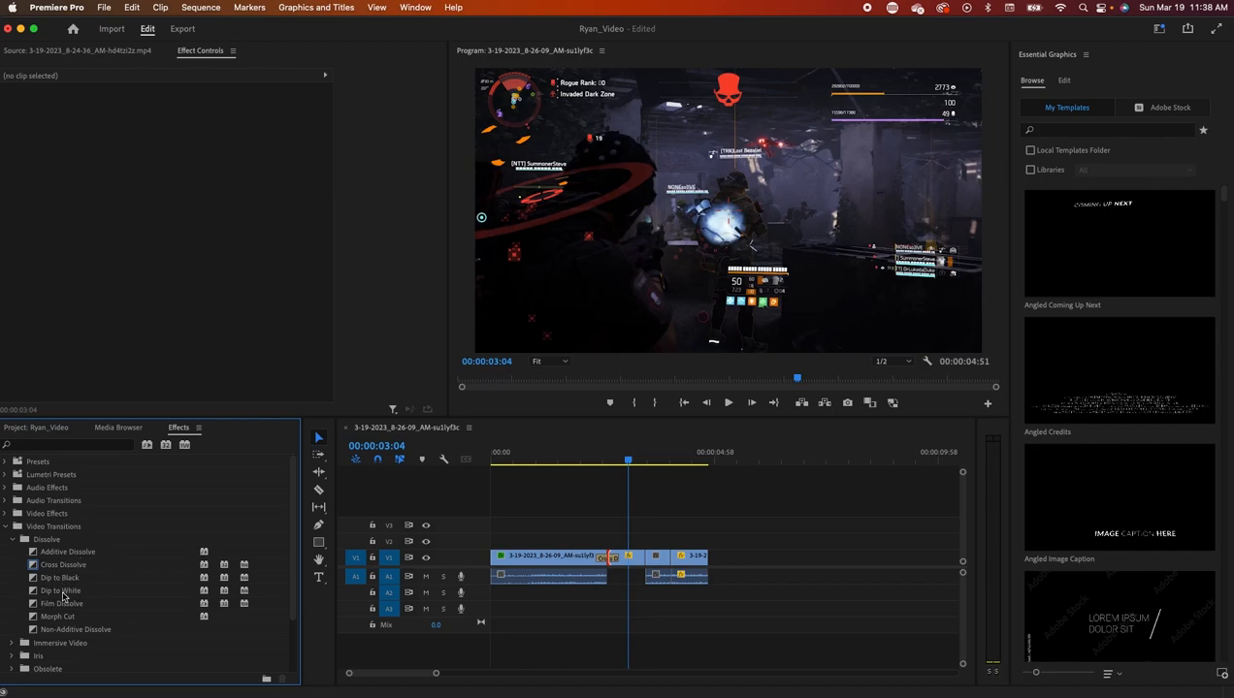
scroll(77, 596, down, 3)
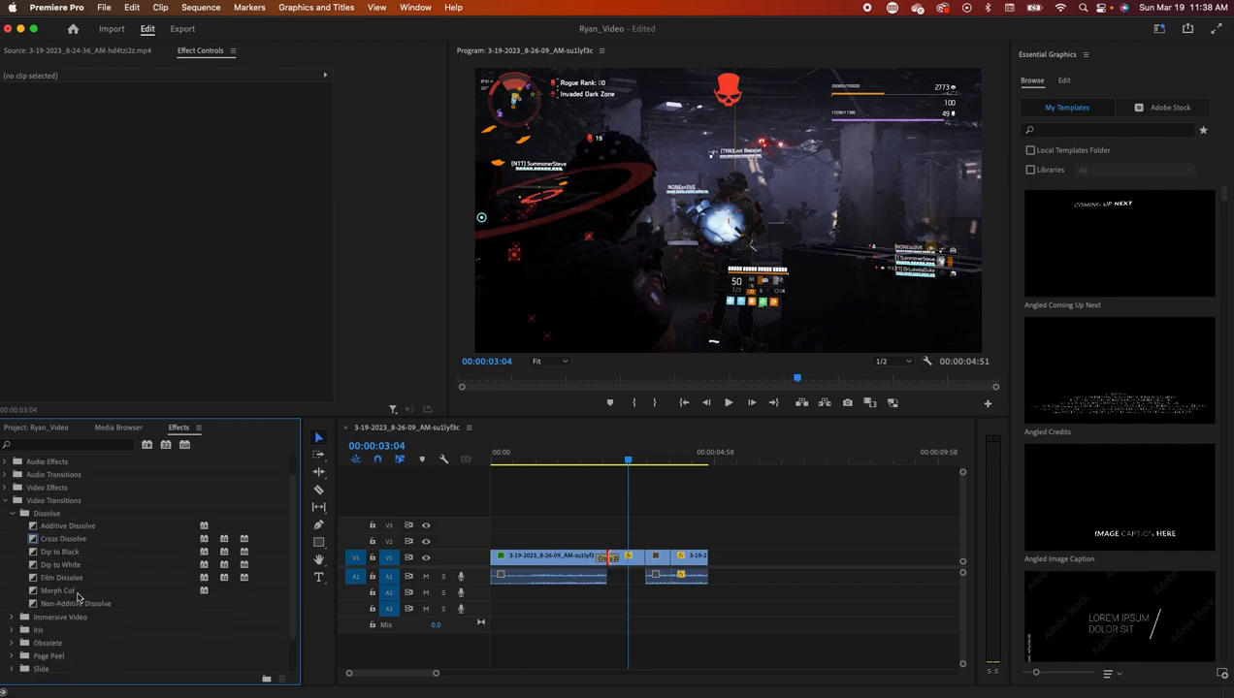
click(13, 641)
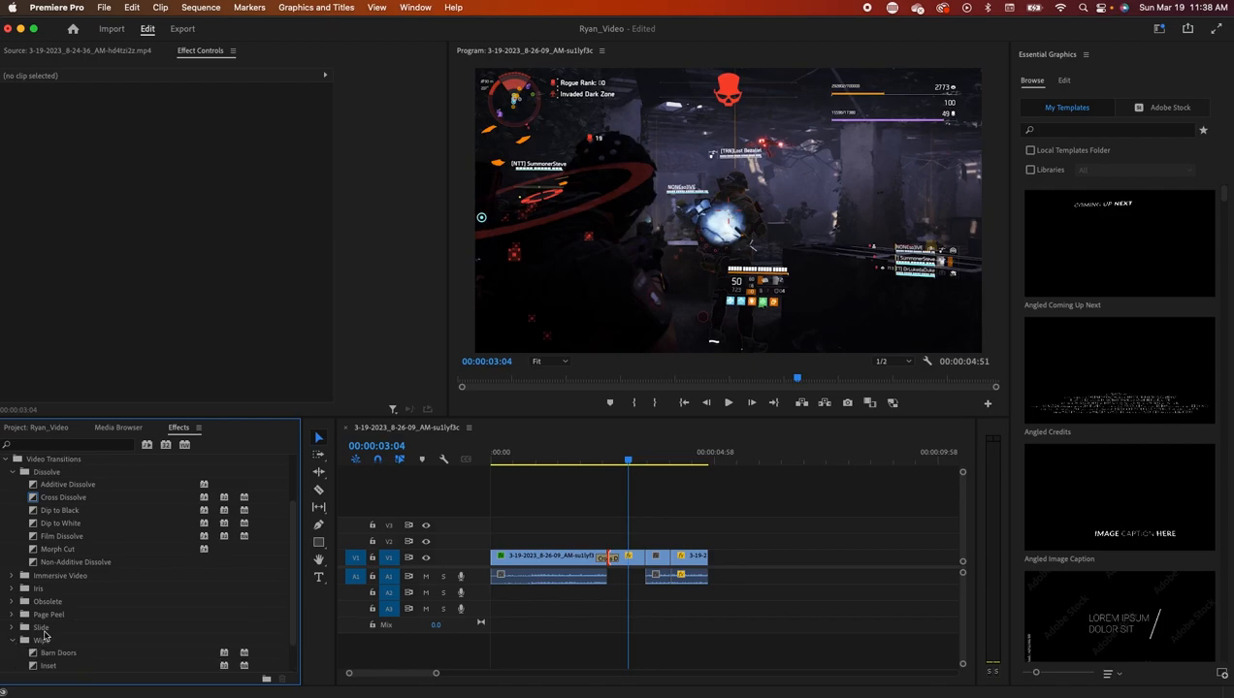
scroll(58, 640, down, 2)
click(12, 588)
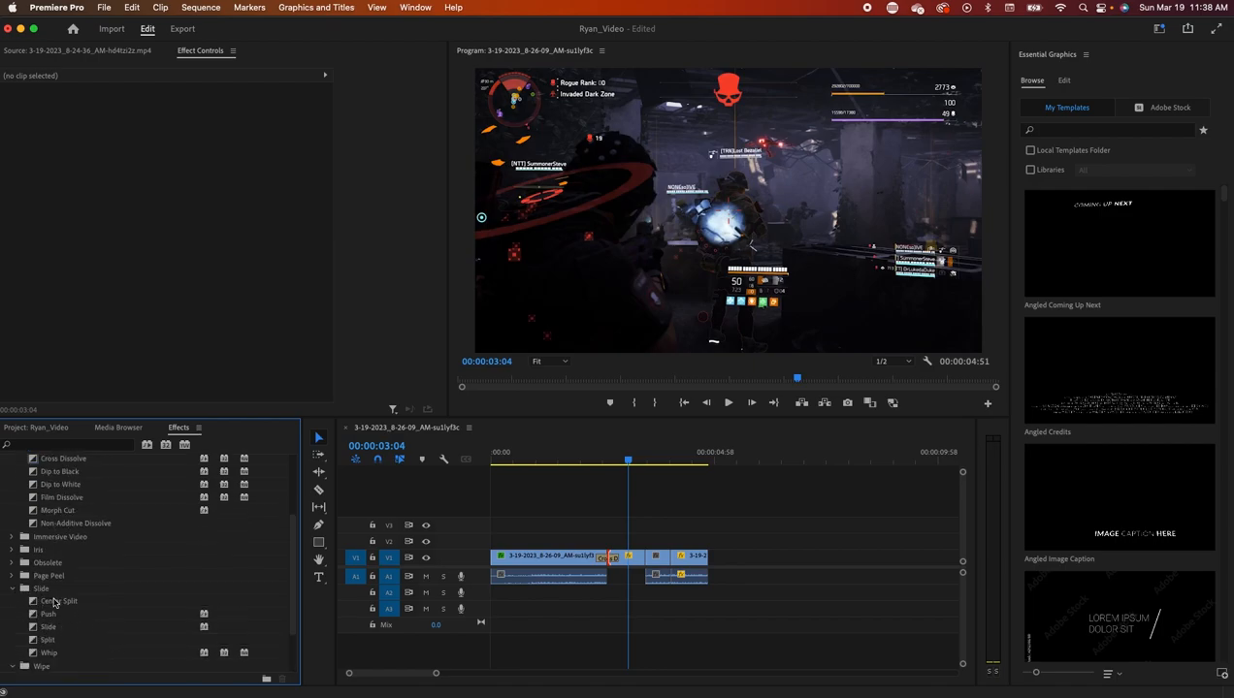
drag(50, 620, 699, 557)
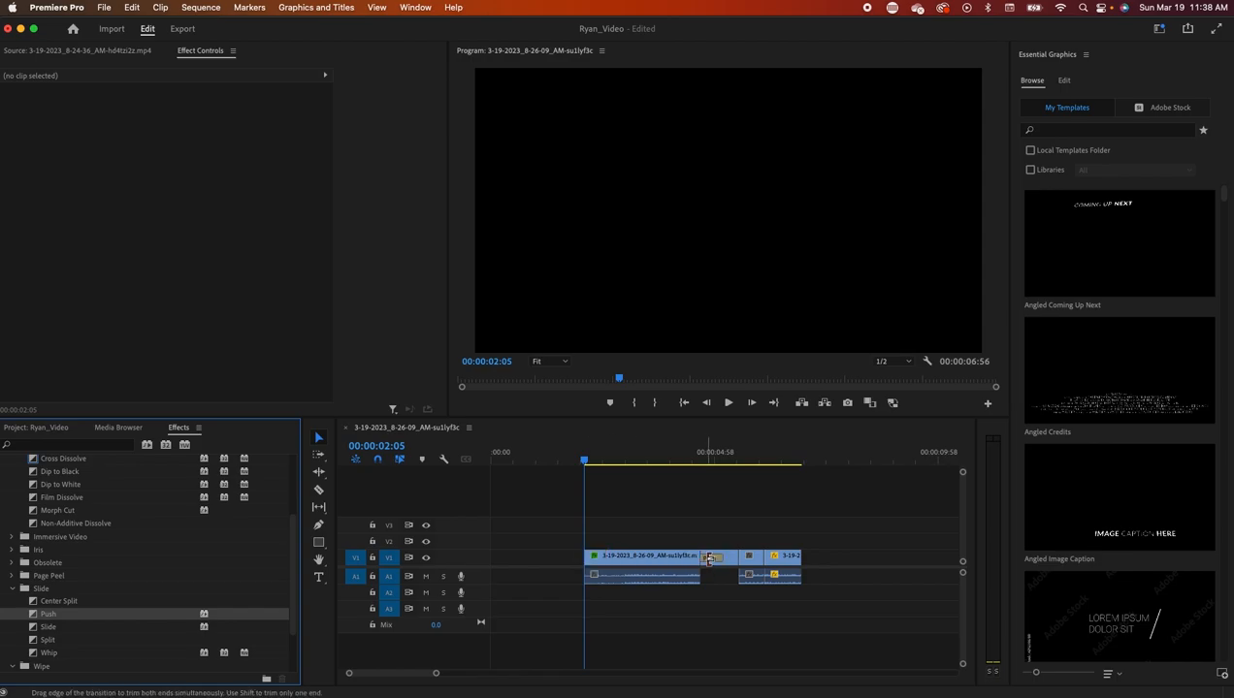
drag(582, 462, 695, 485)
scroll(58, 539, down, 3)
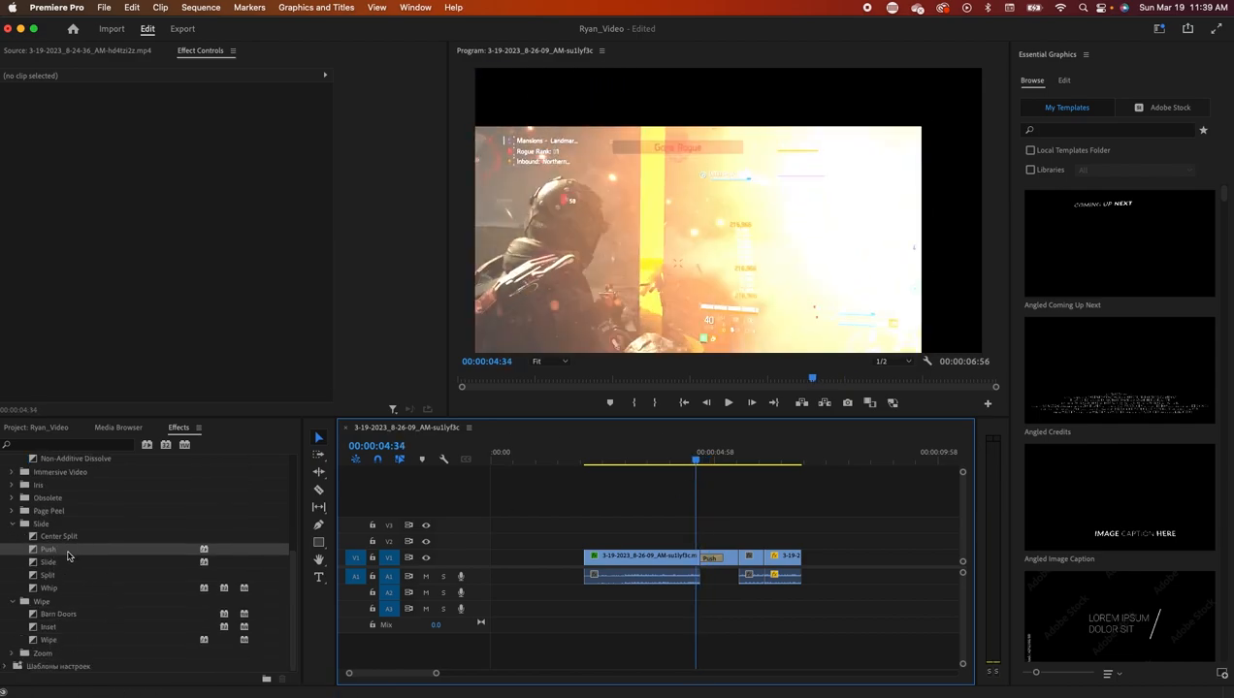
scroll(83, 589, up, 8)
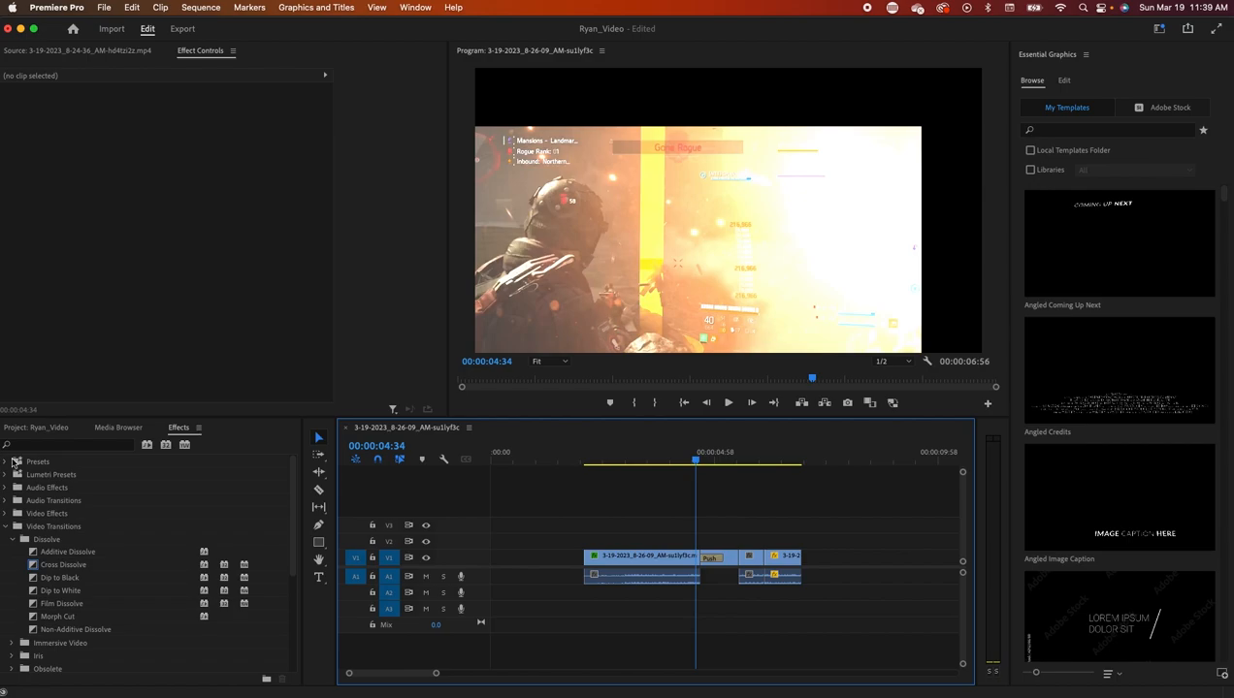
- Apply the Glitch 01 preset to the first gameplay clip, then undo it
click(7, 464)
click(44, 475)
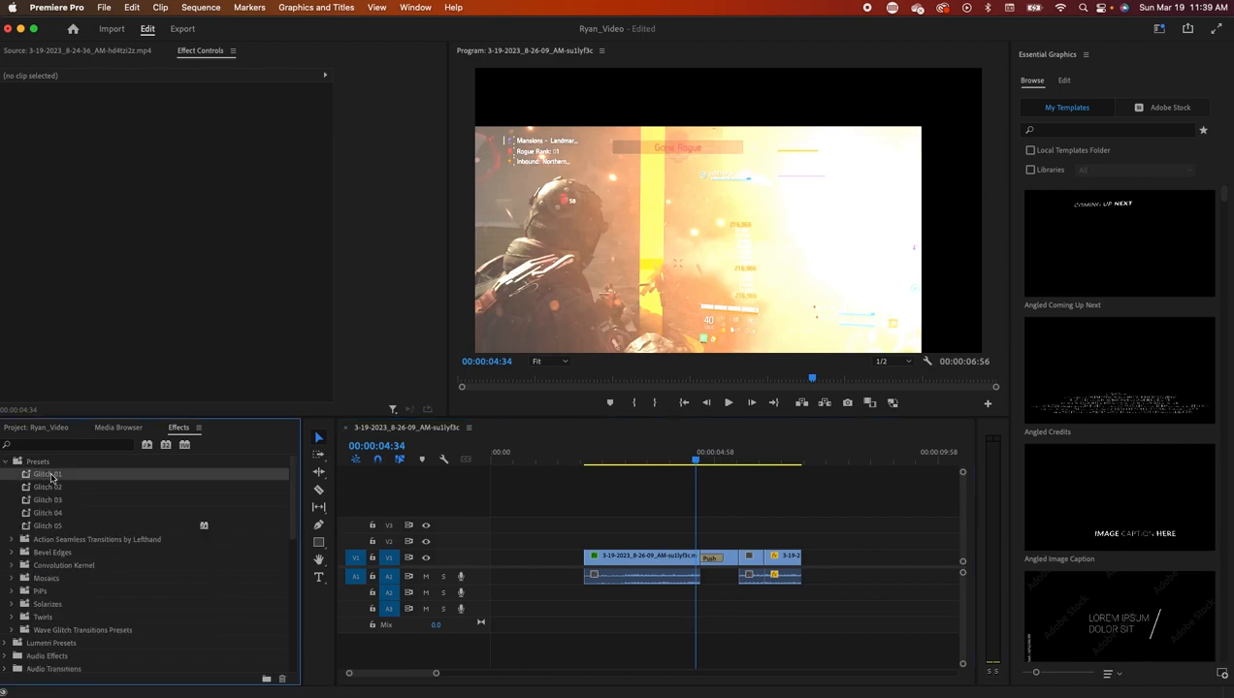
drag(46, 477, 589, 560)
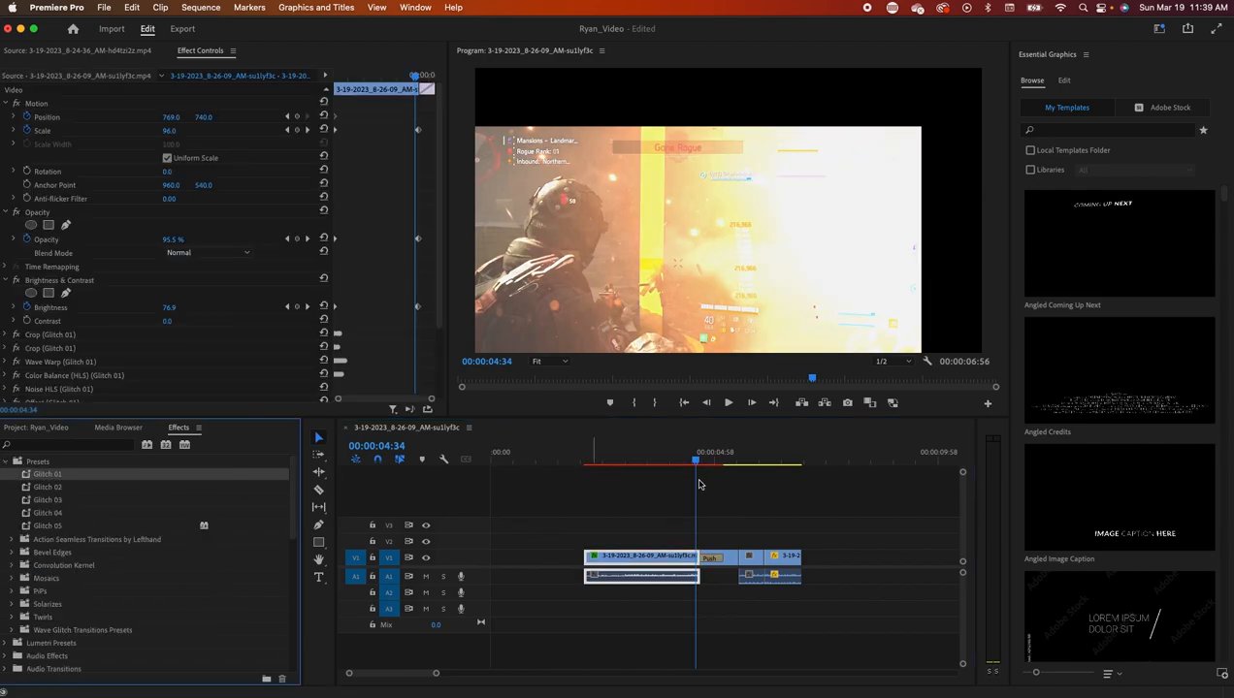
drag(695, 463, 632, 480)
key(cmd+z)
- Apply Glitch 01 to the clip after the Push transition and preview it
drag(43, 478, 750, 561)
drag(633, 463, 756, 478)
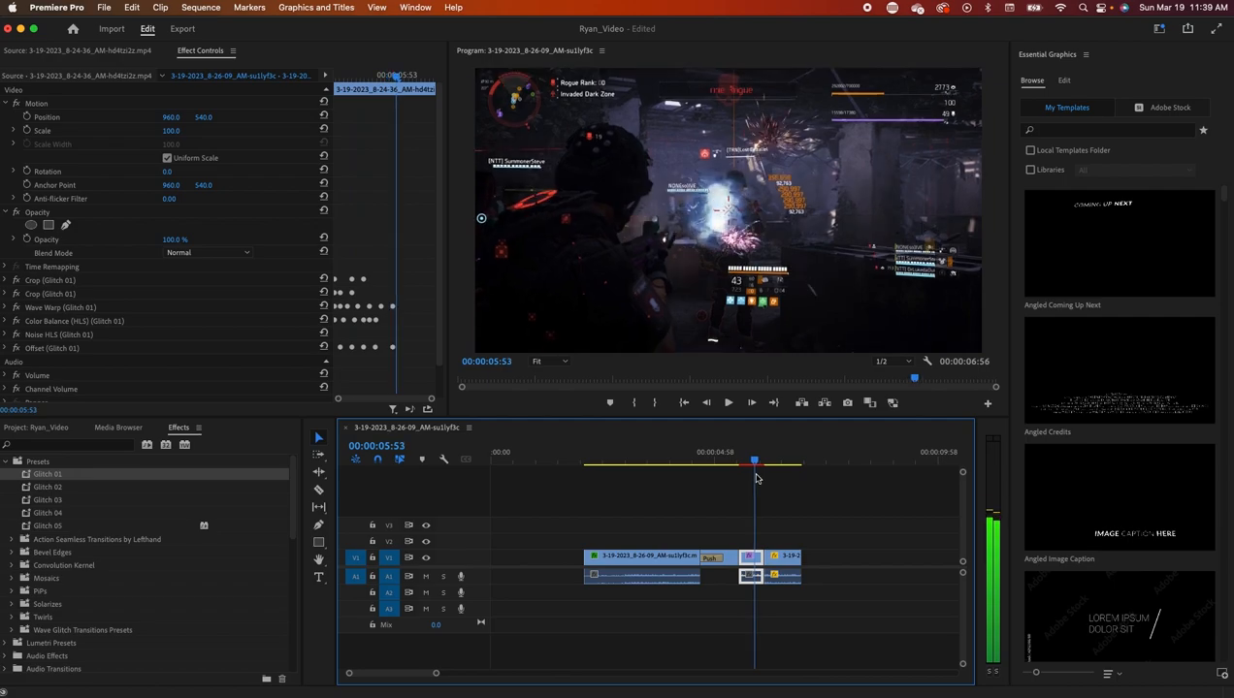
drag(757, 478, 595, 484)
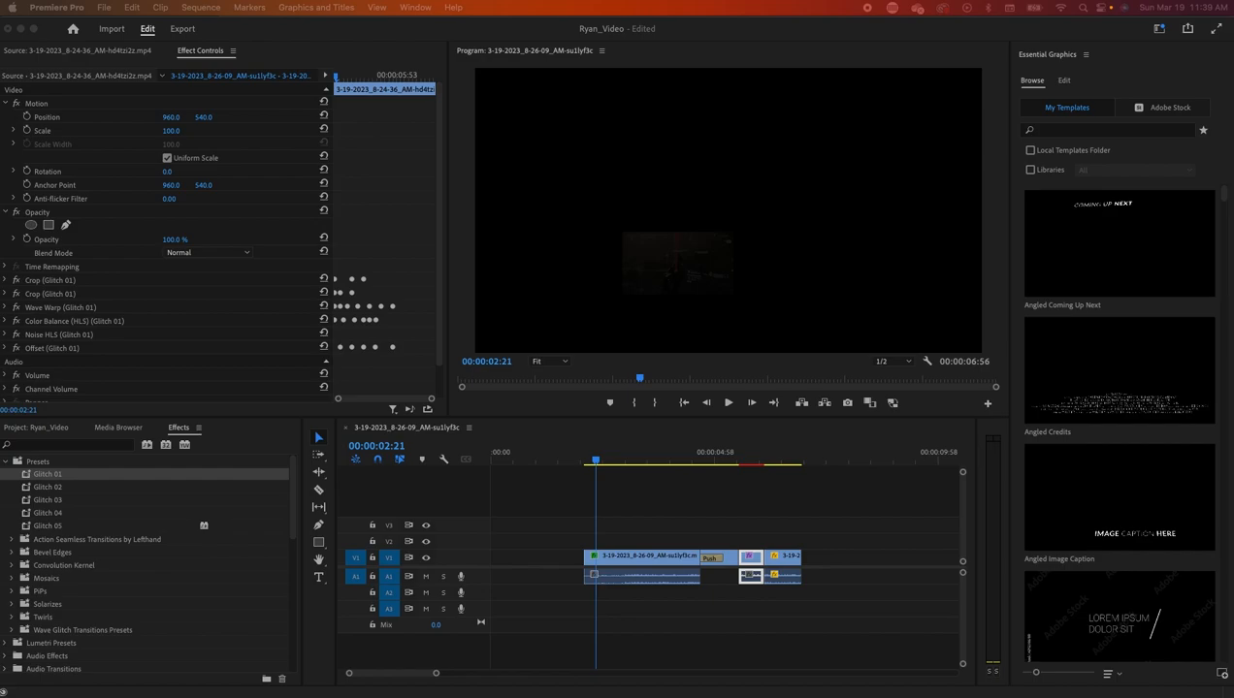
- Place the Sundown mp3 on track A2 and add a new V4 track above V3
drag(0, 198, 100, 191)
click(46, 54)
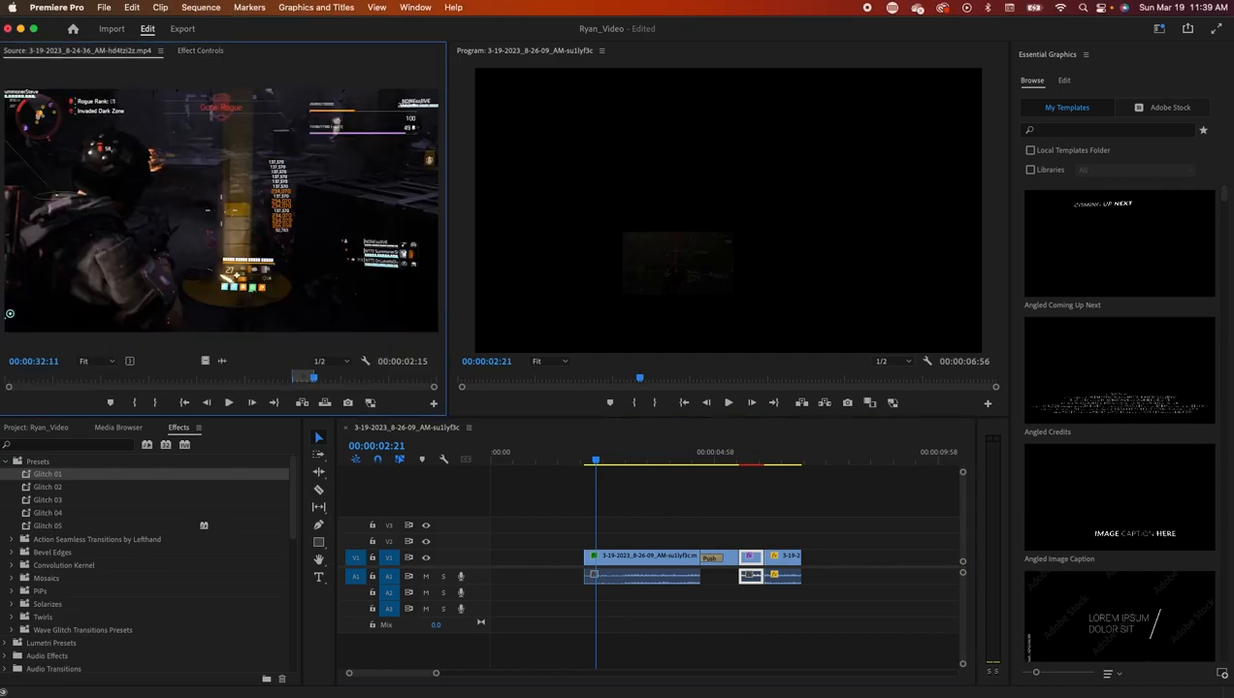
drag(0, 228, 193, 344)
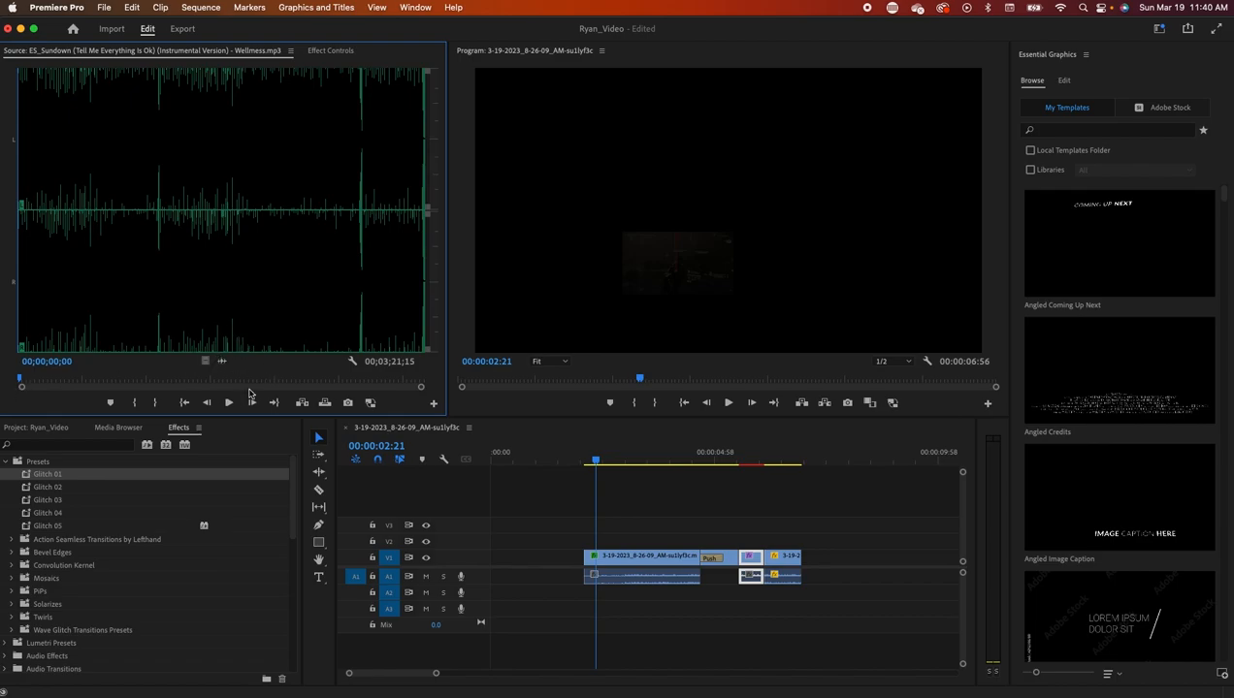
drag(324, 388, 588, 600)
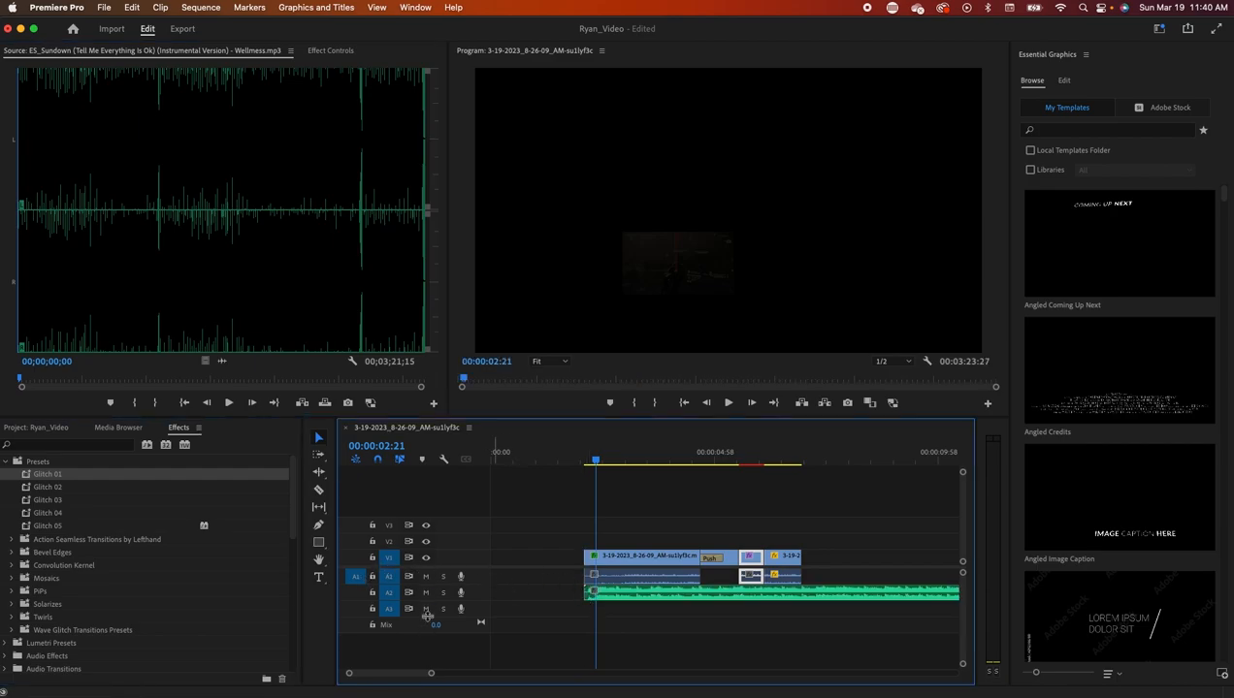
right_click(462, 530)
click(504, 553)
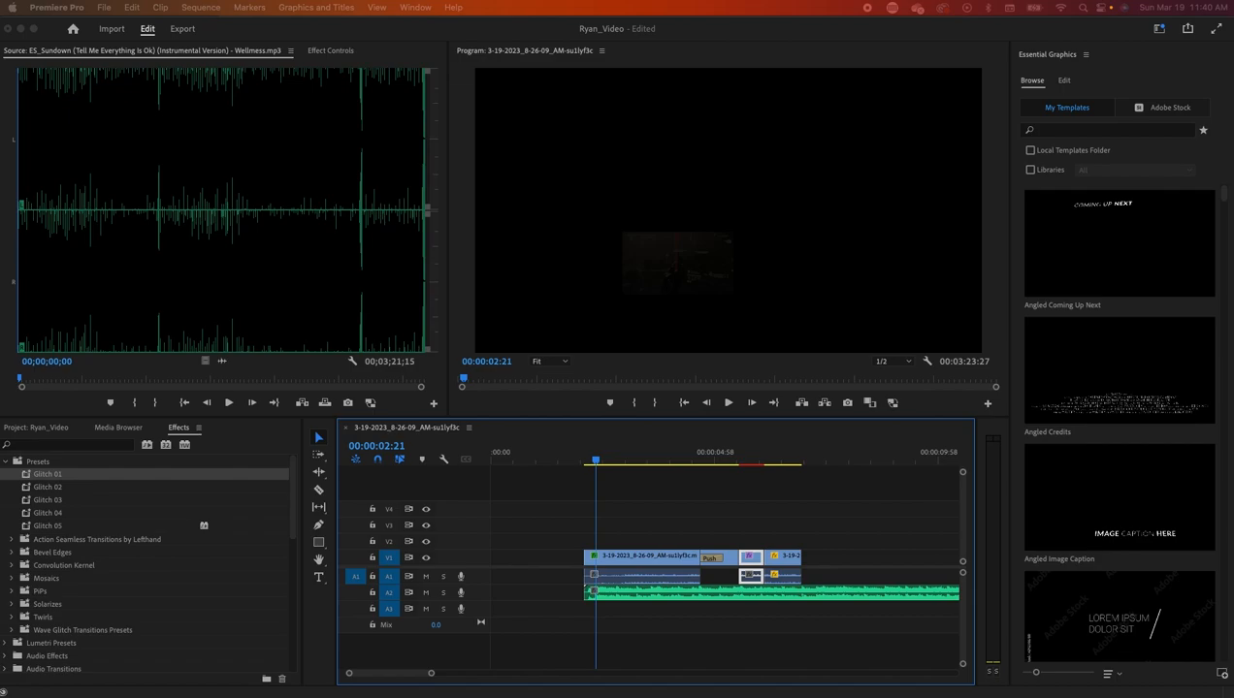
- Place RyanLogo.jpg on V2 over the gameplay footage
drag(0, 199, 281, 197)
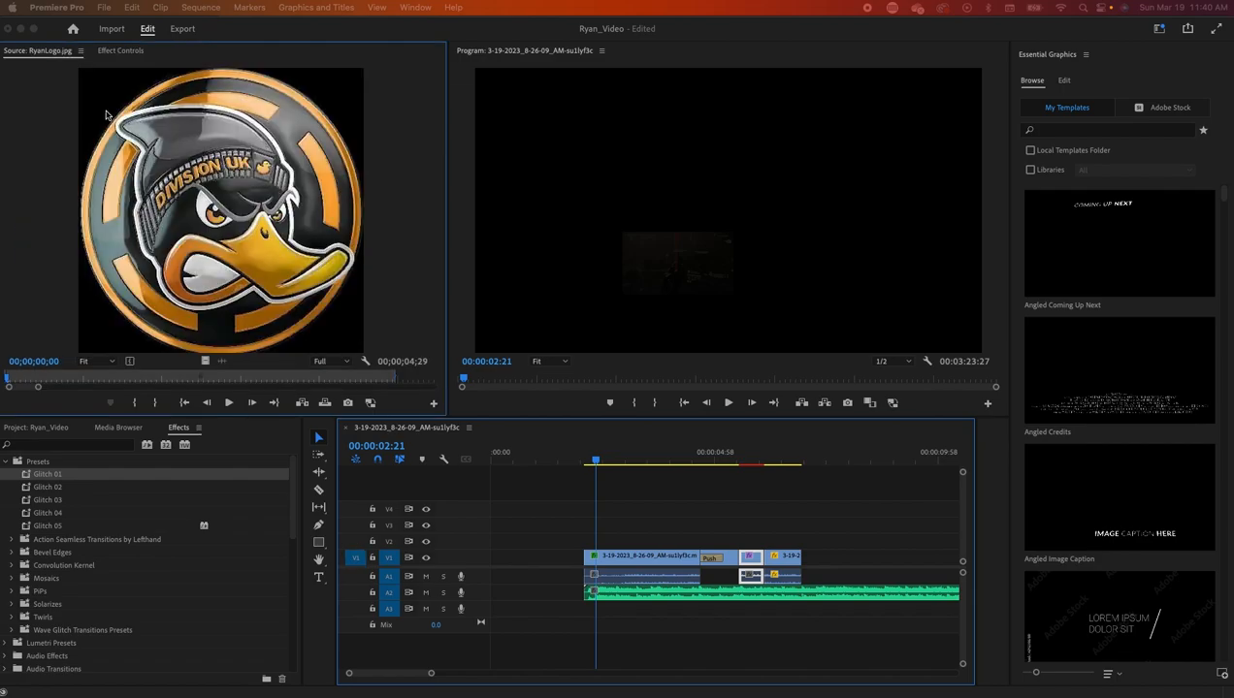
click(258, 368)
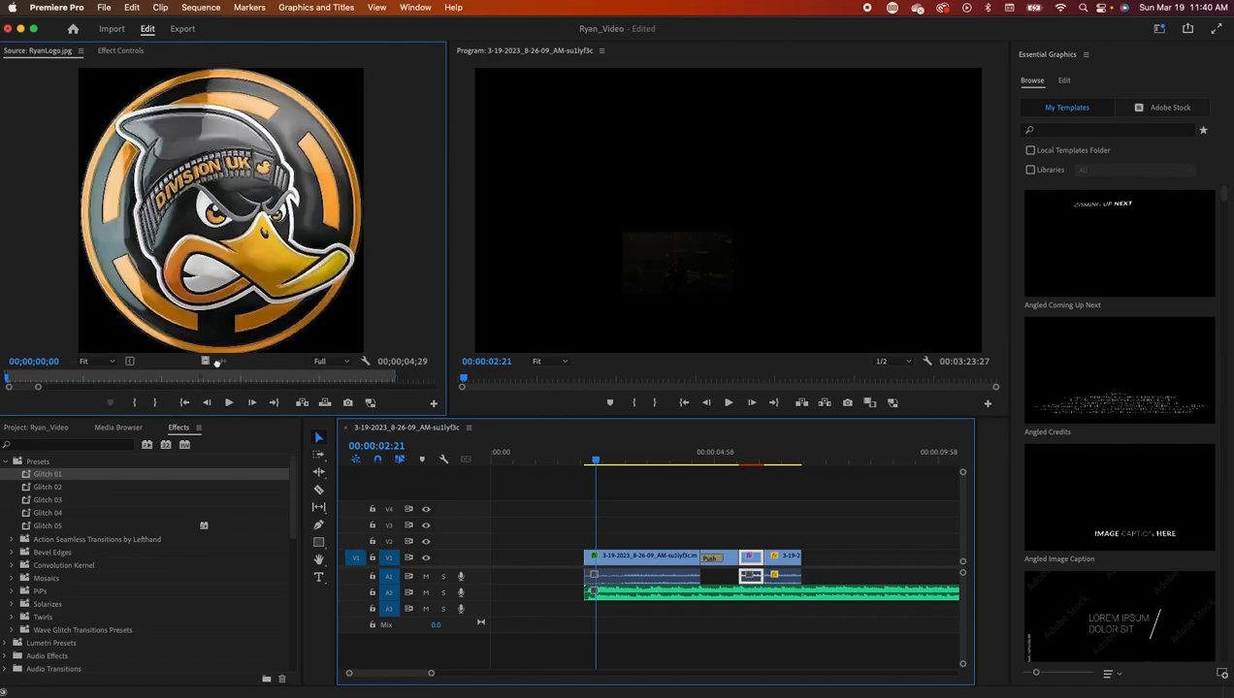
drag(218, 361, 588, 539)
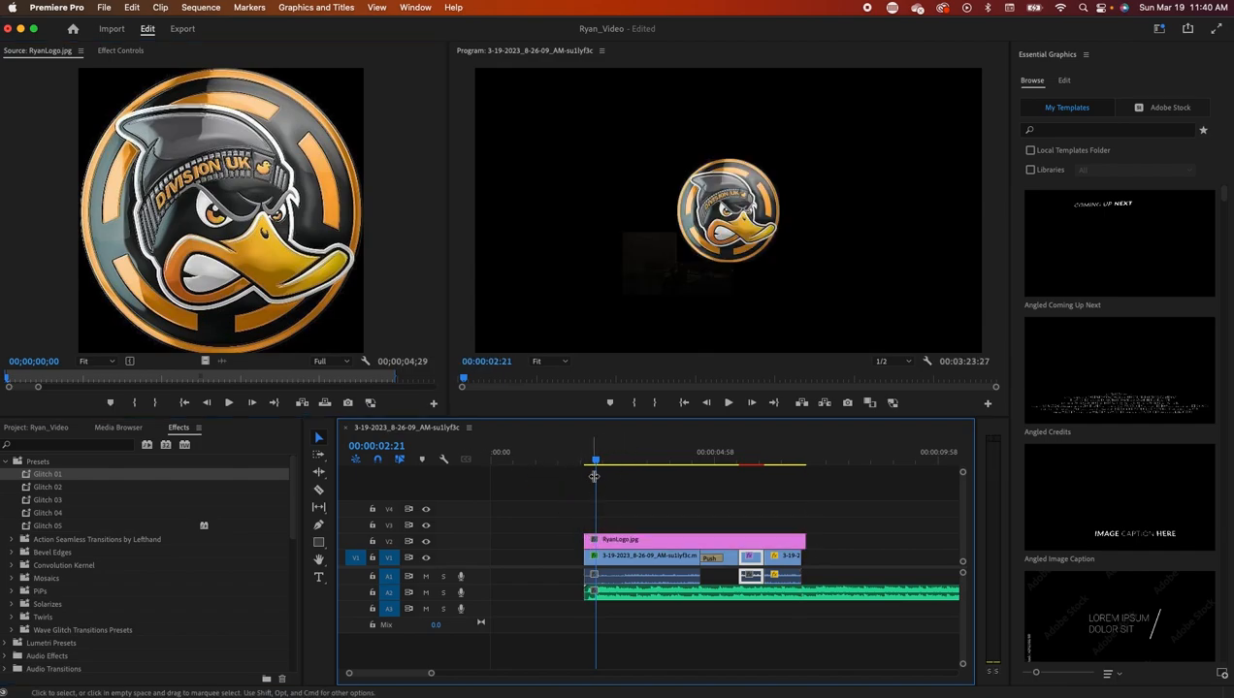
drag(594, 476, 739, 464)
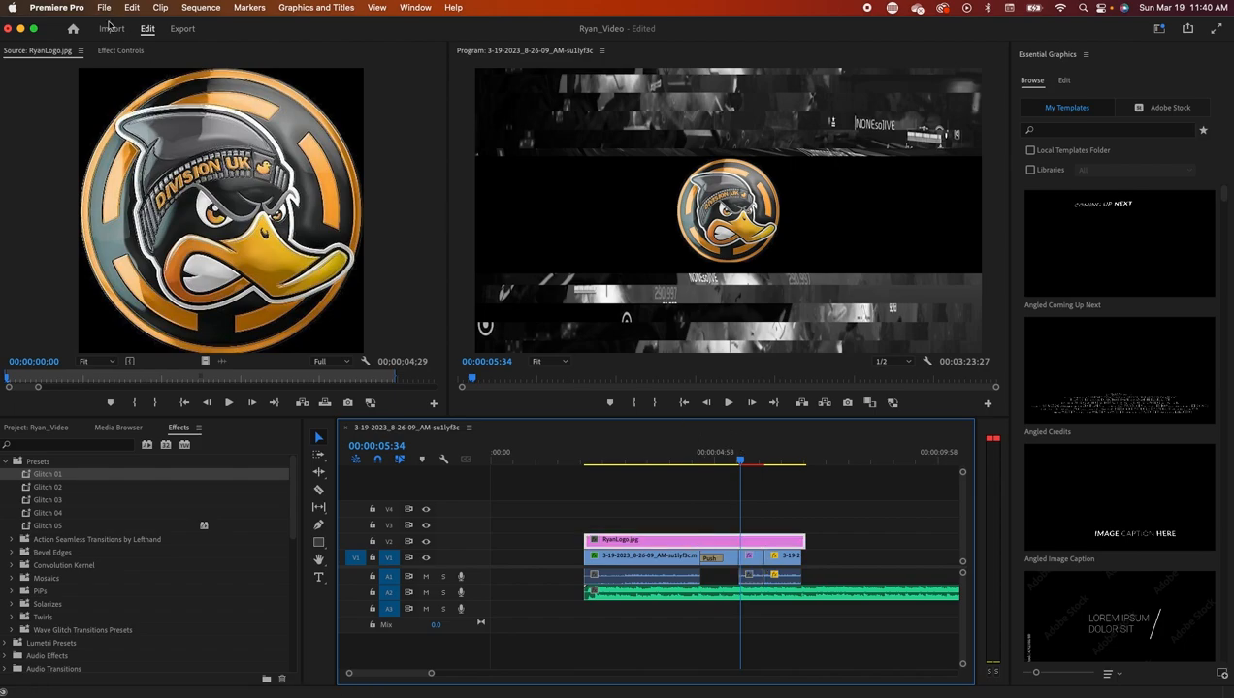
- Set the logo's Scale to 47 and Position to 1818, 973 in Effect Controls
click(119, 50)
drag(174, 133, 828, 117)
drag(206, 117, 535, 117)
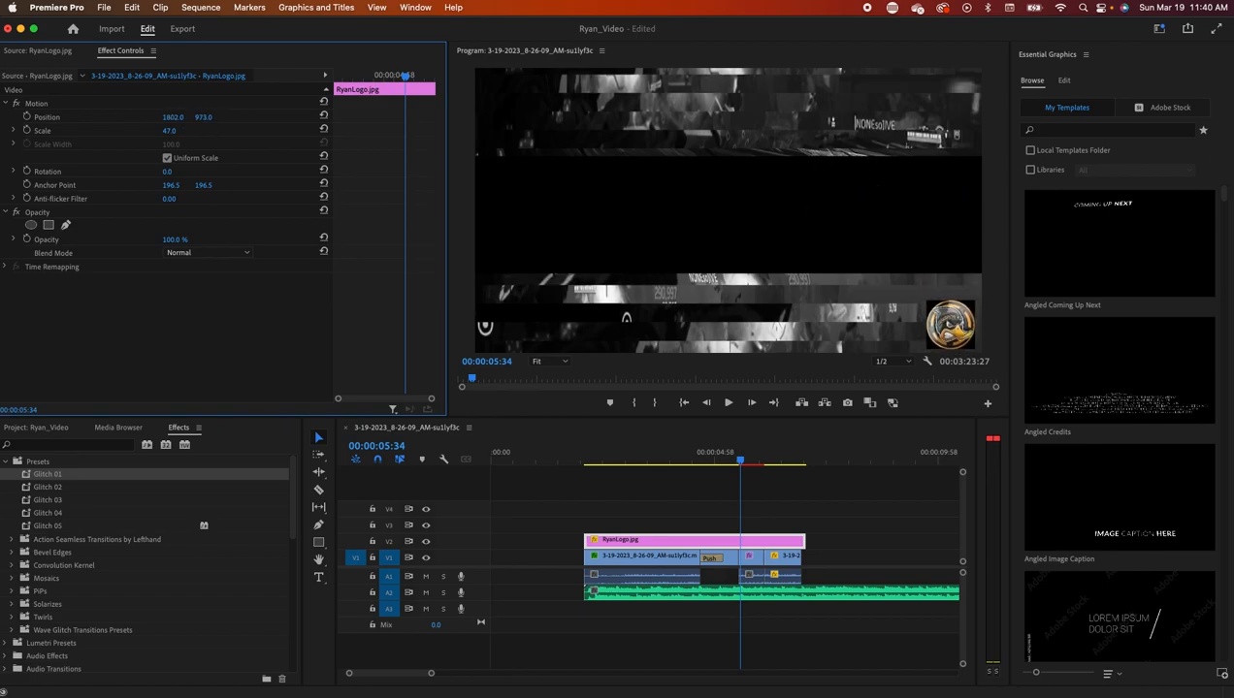
drag(173, 117, 184, 118)
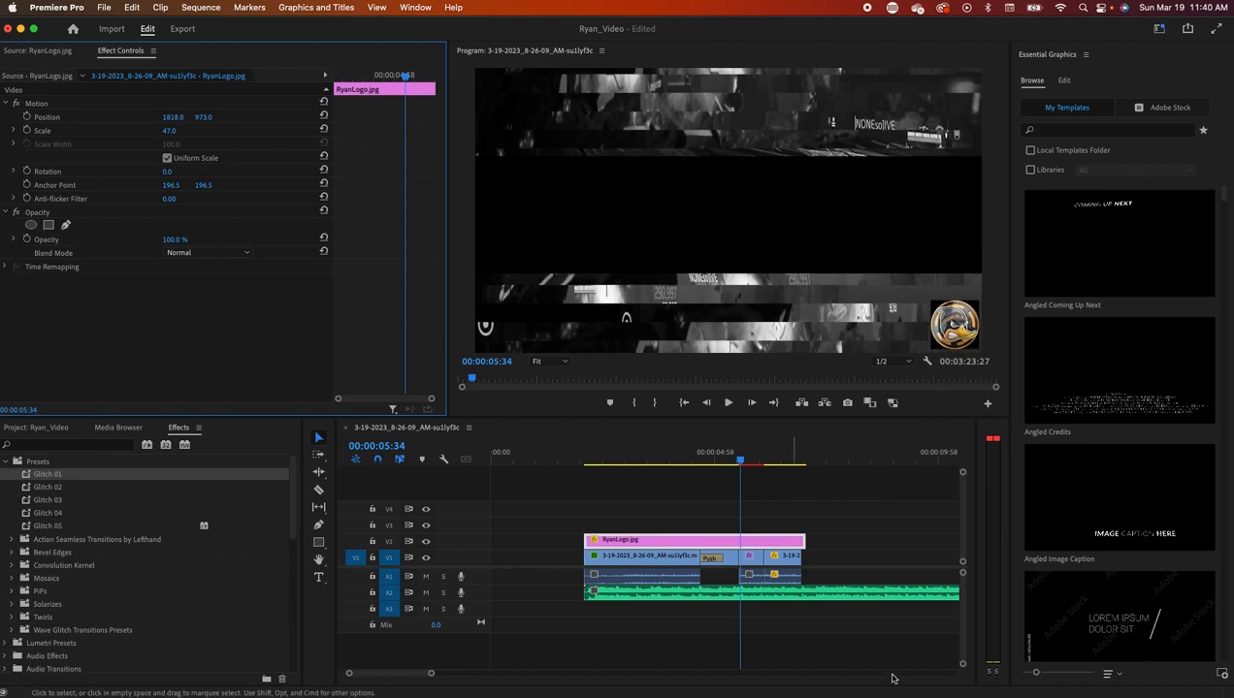
drag(740, 460, 743, 497)
- Move the logo clip up to V4 and play the montage to check it
drag(616, 545, 625, 514)
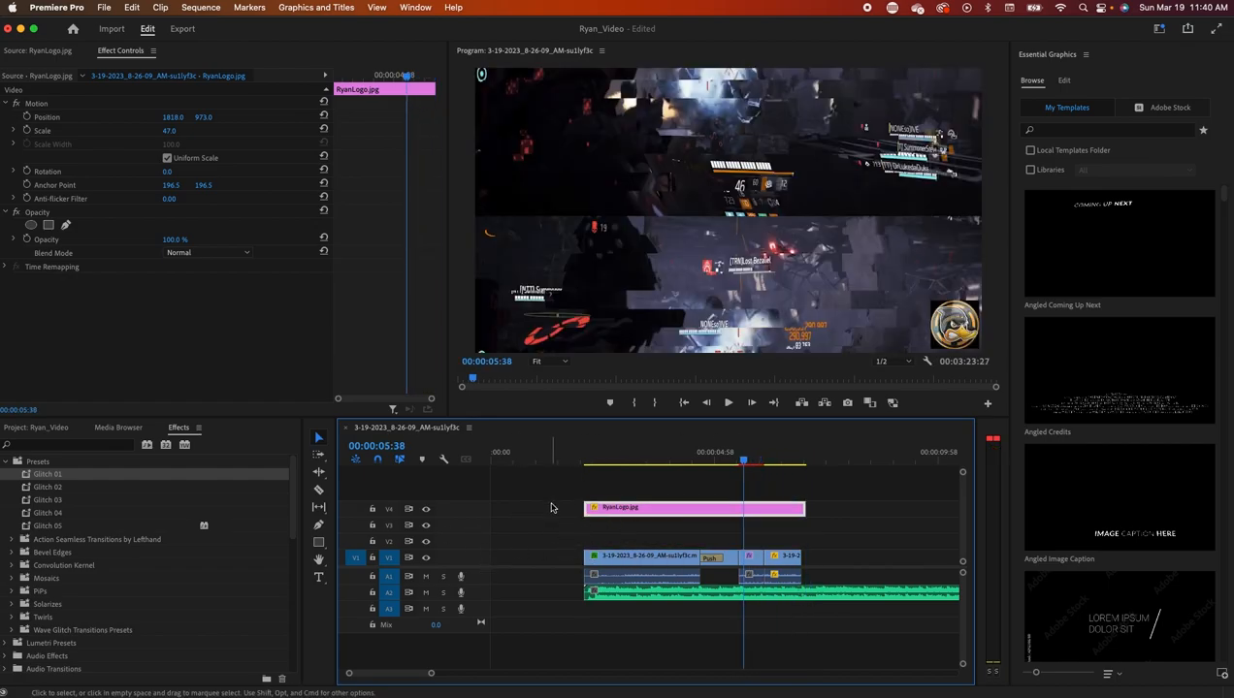
click(627, 593)
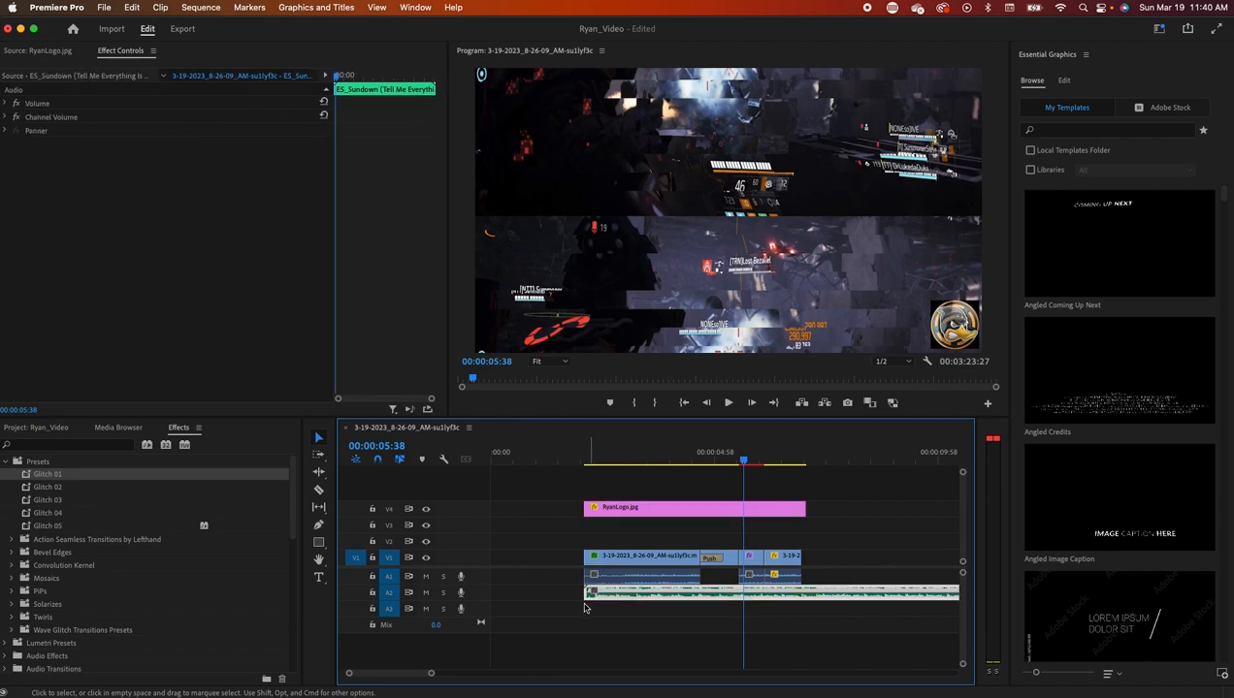
drag(744, 462, 582, 480)
click(727, 404)
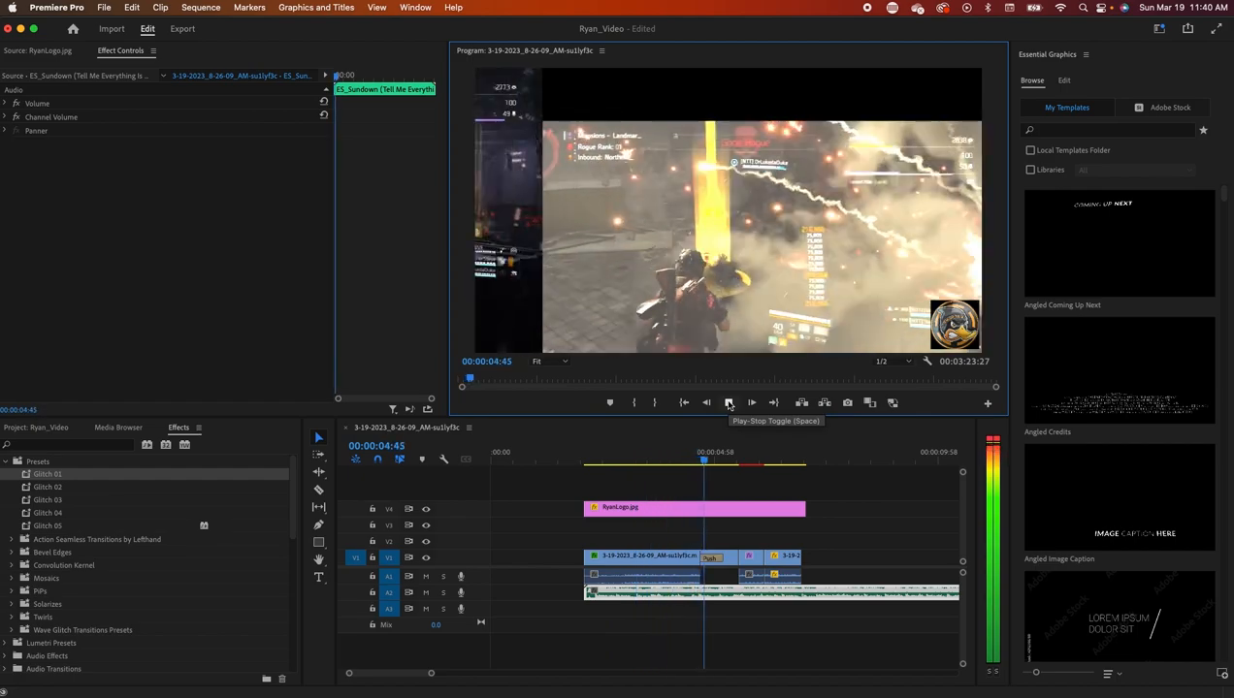
click(729, 404)
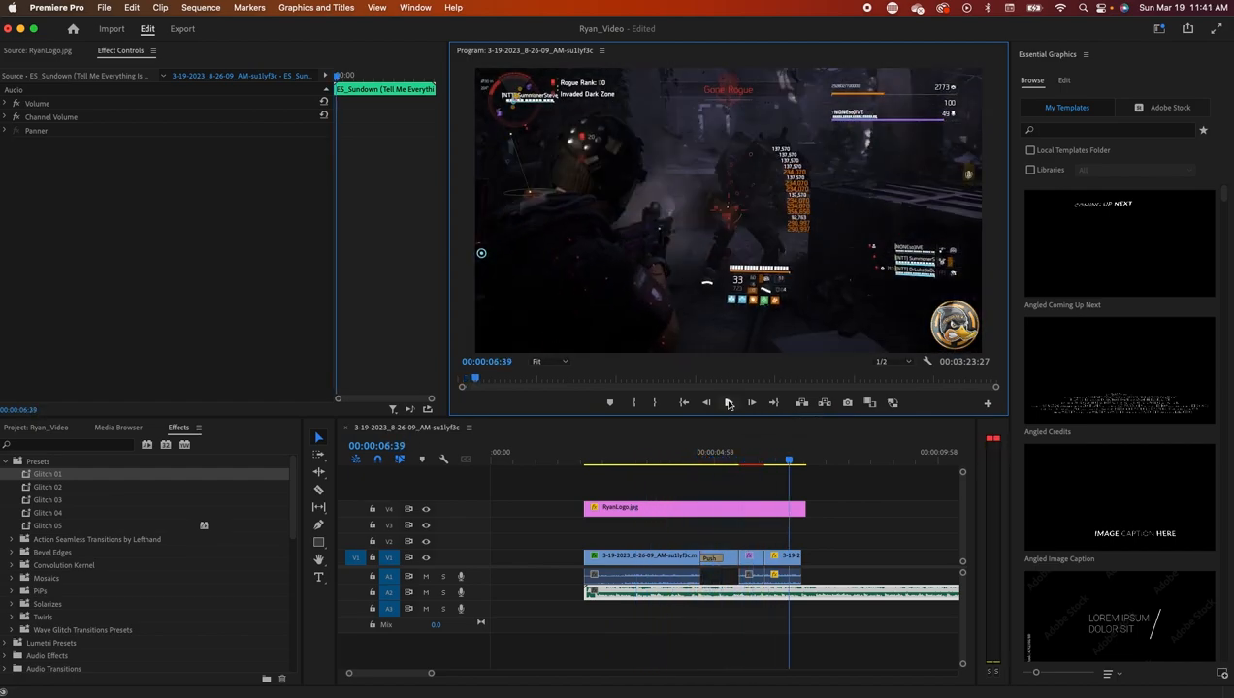
drag(786, 459, 730, 485)
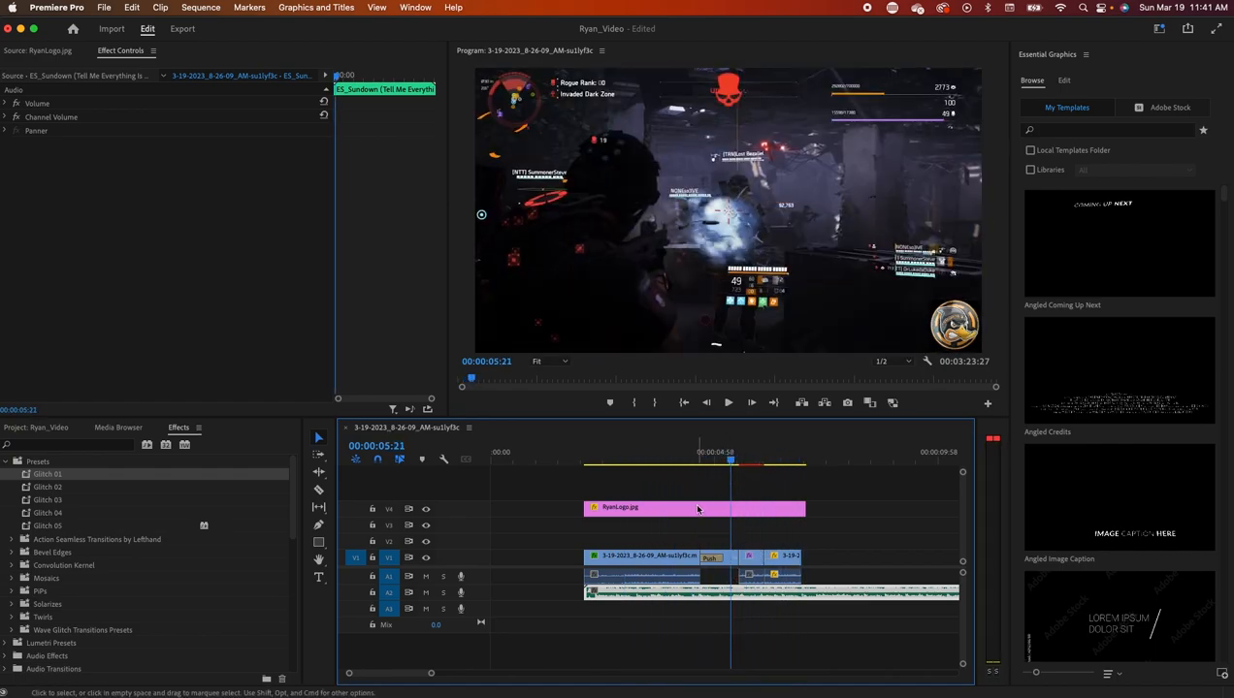
- Move the RyanLogo.jpg clip down to V3 and set its Position X to 772, bottom centre
click(727, 508)
drag(733, 464, 648, 460)
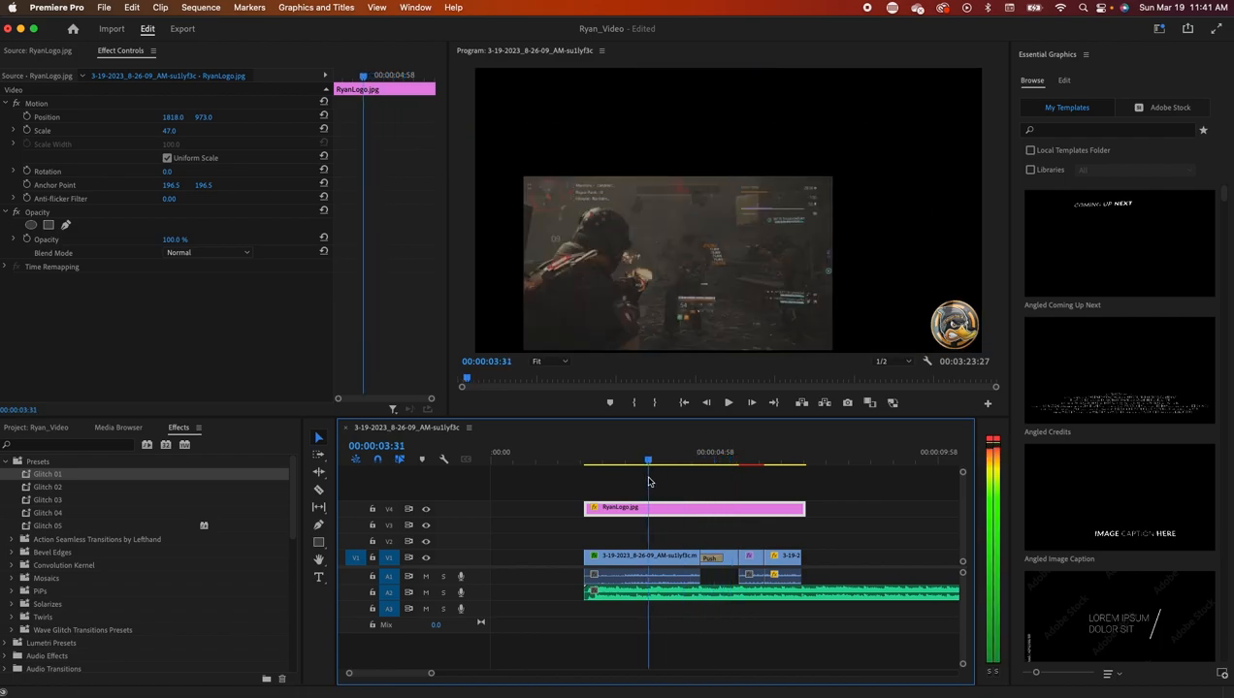
drag(635, 511, 639, 527)
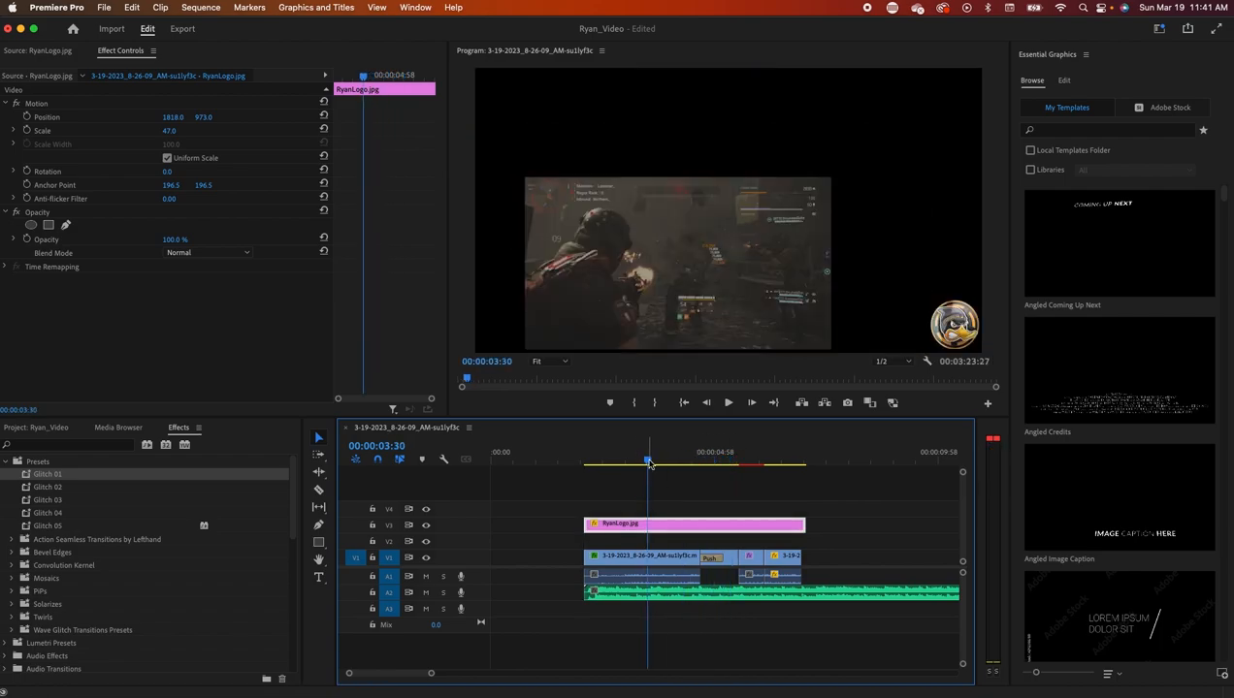
drag(644, 556, 653, 509)
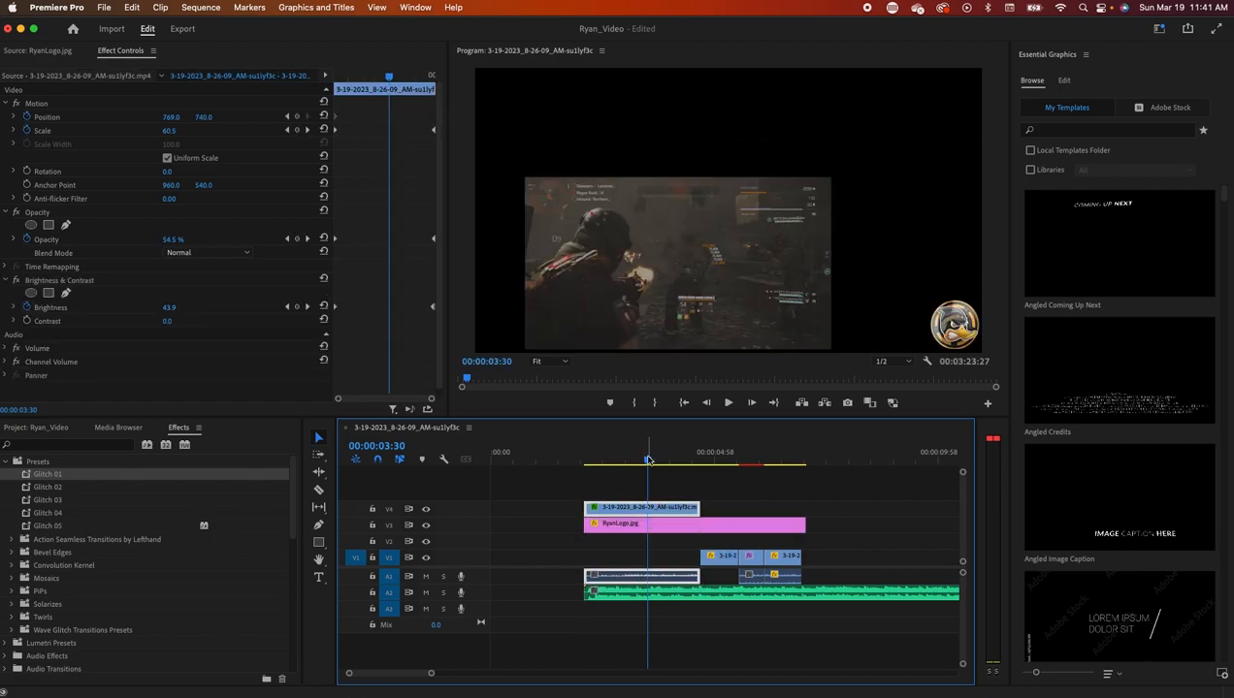
click(669, 531)
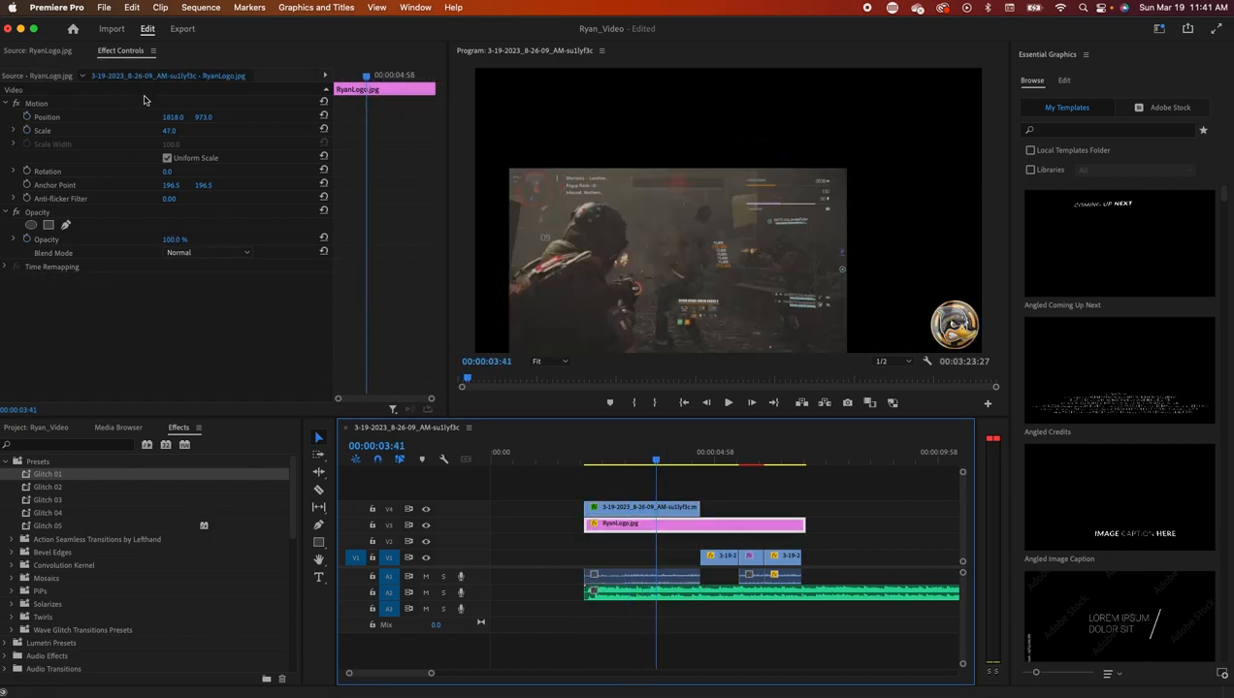
drag(175, 117, 183, 120)
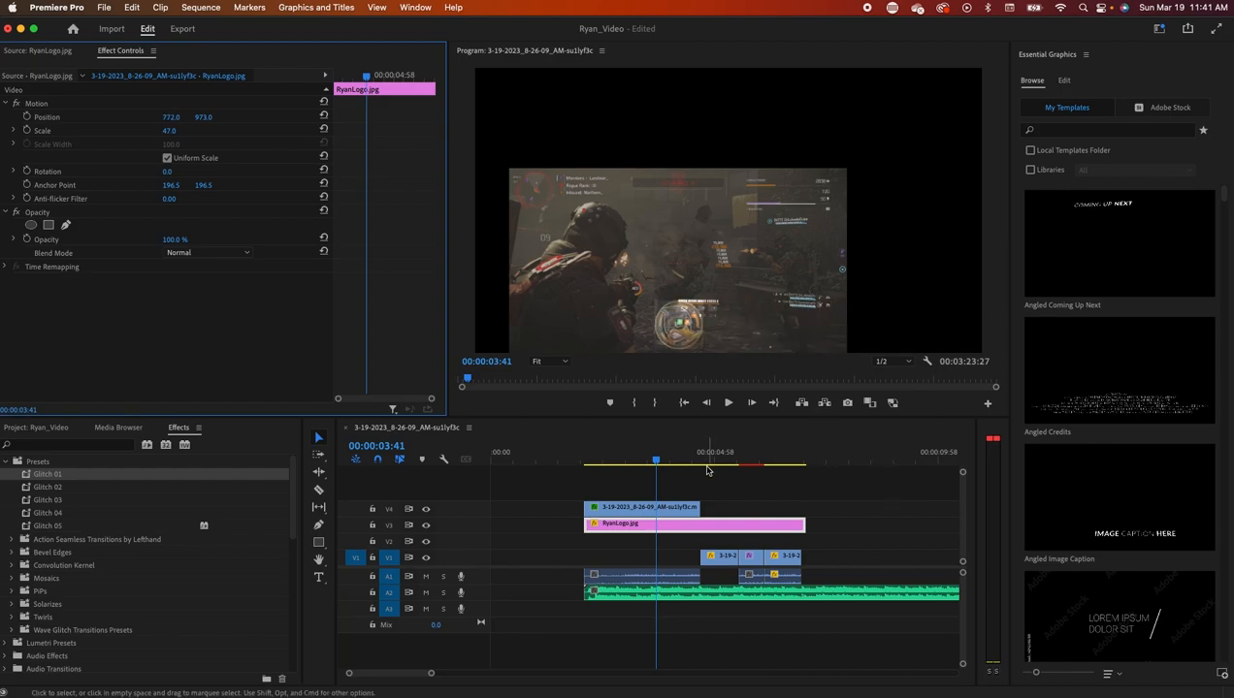
mouse_move(655, 463)
mouse_down()
mouse_move(704, 464)
mouse_move(648, 464)
mouse_up()
drag(646, 556, 646, 557)
mouse_move(648, 464)
mouse_down()
mouse_move(804, 465)
mouse_move(649, 474)
mouse_up()
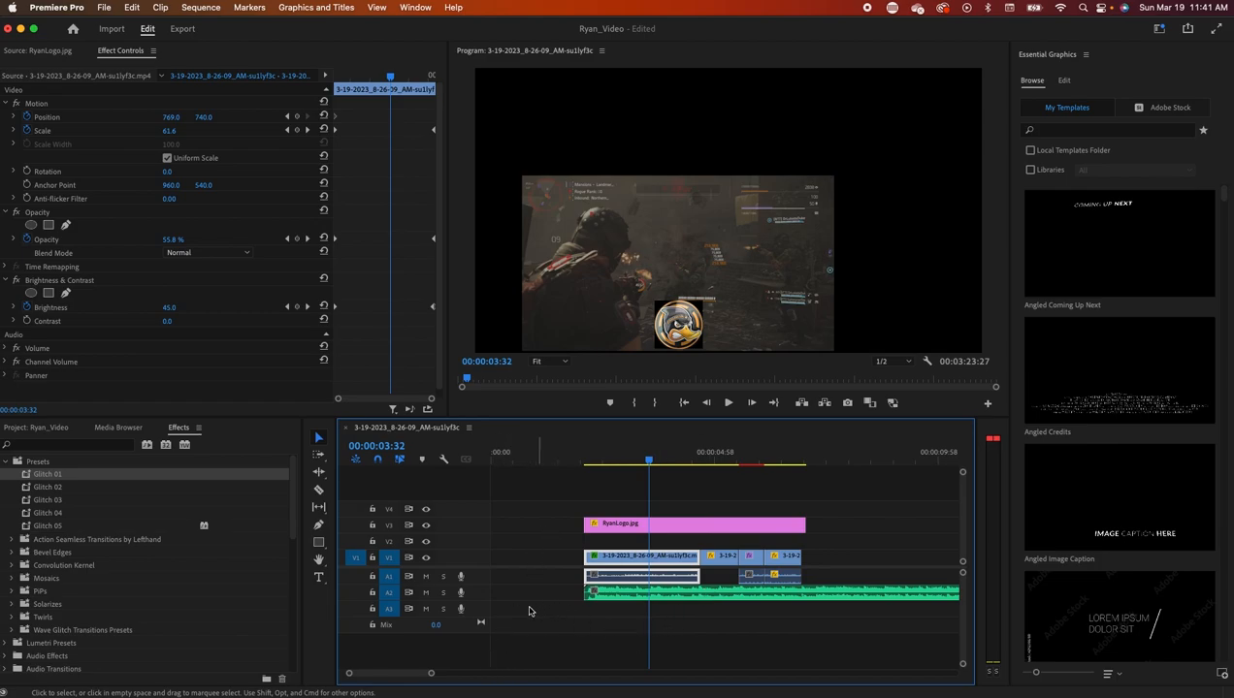
- Add a fourth audio track, A4, from the audio track header's menu
right_click(481, 609)
click(506, 550)
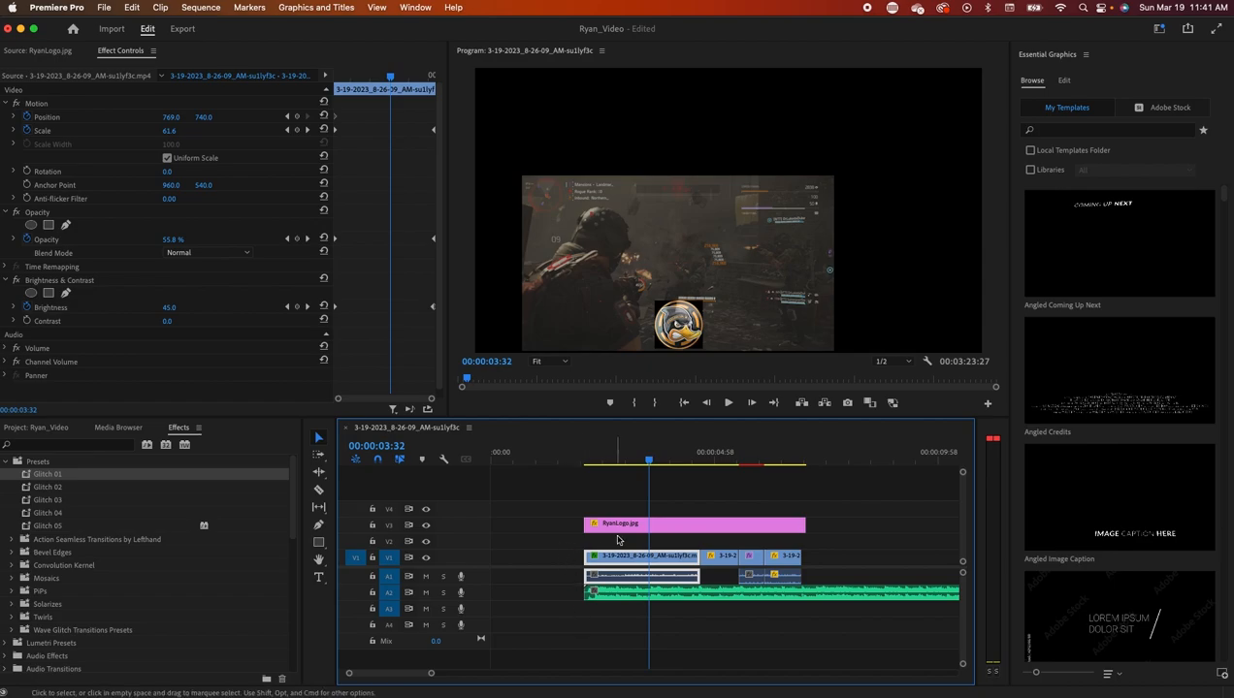
click(618, 526)
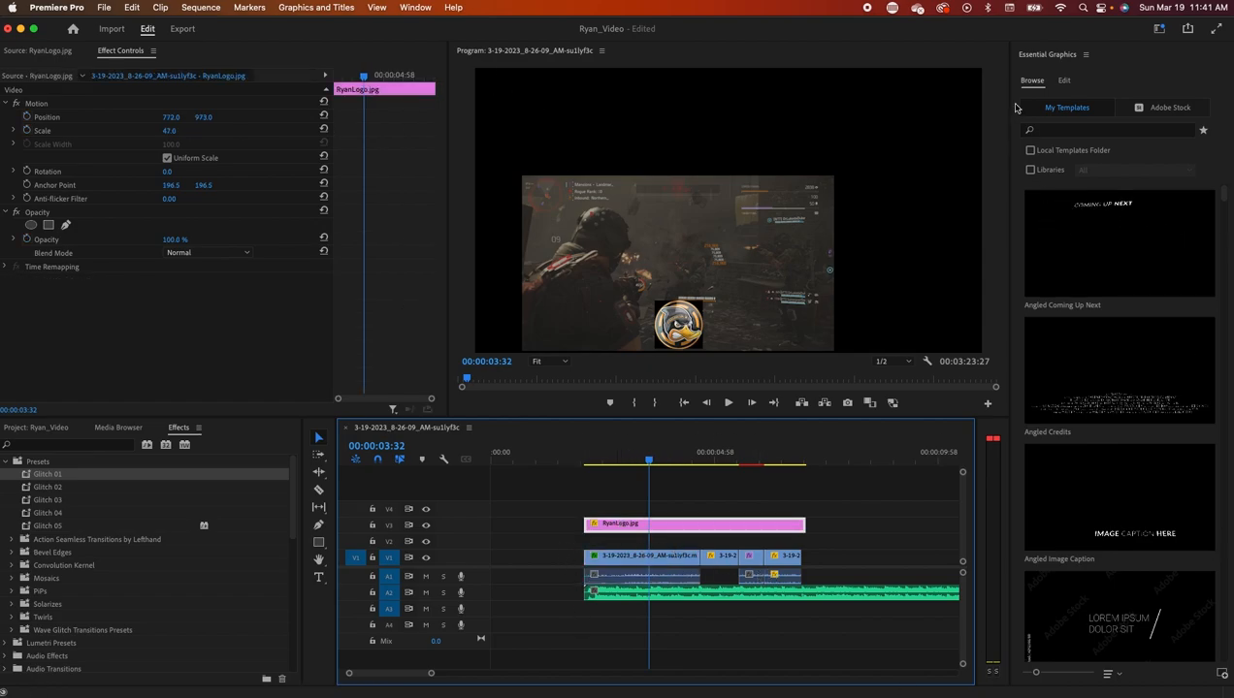
scroll(1096, 515, down, 10)
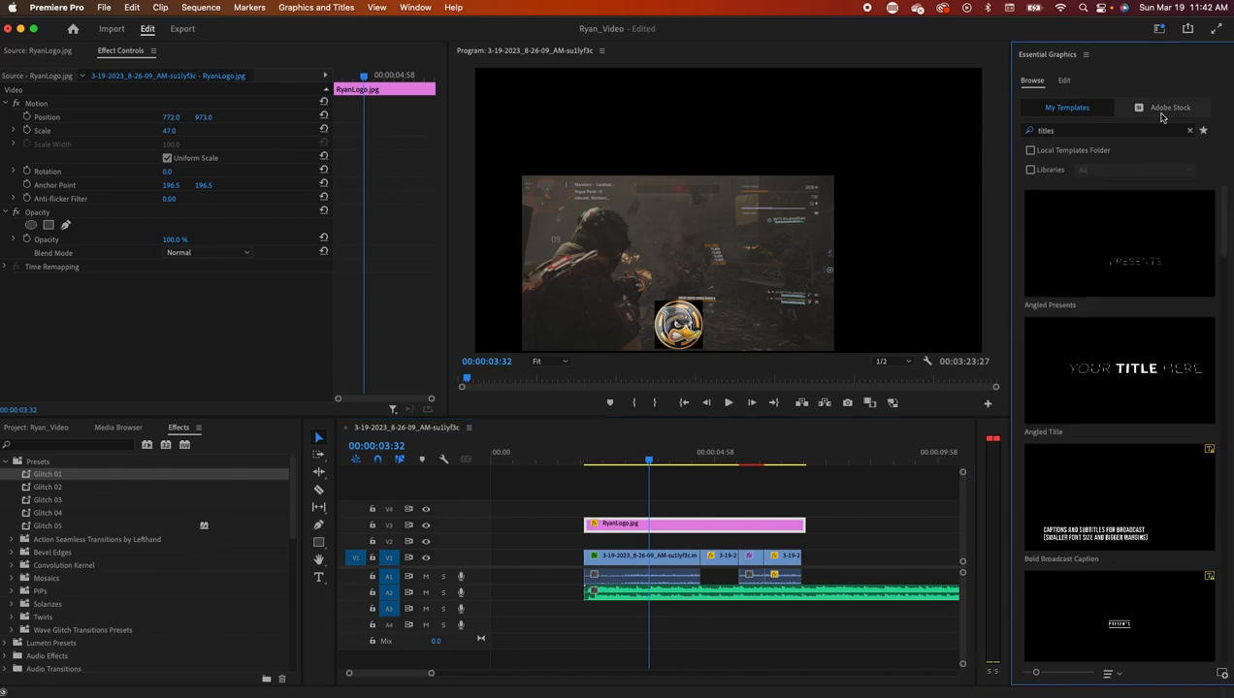
- Search free Adobe Stock templates for 'titles' and place Under Line Title on V4
click(1159, 109)
click(1030, 150)
click(1076, 130)
text(titl)
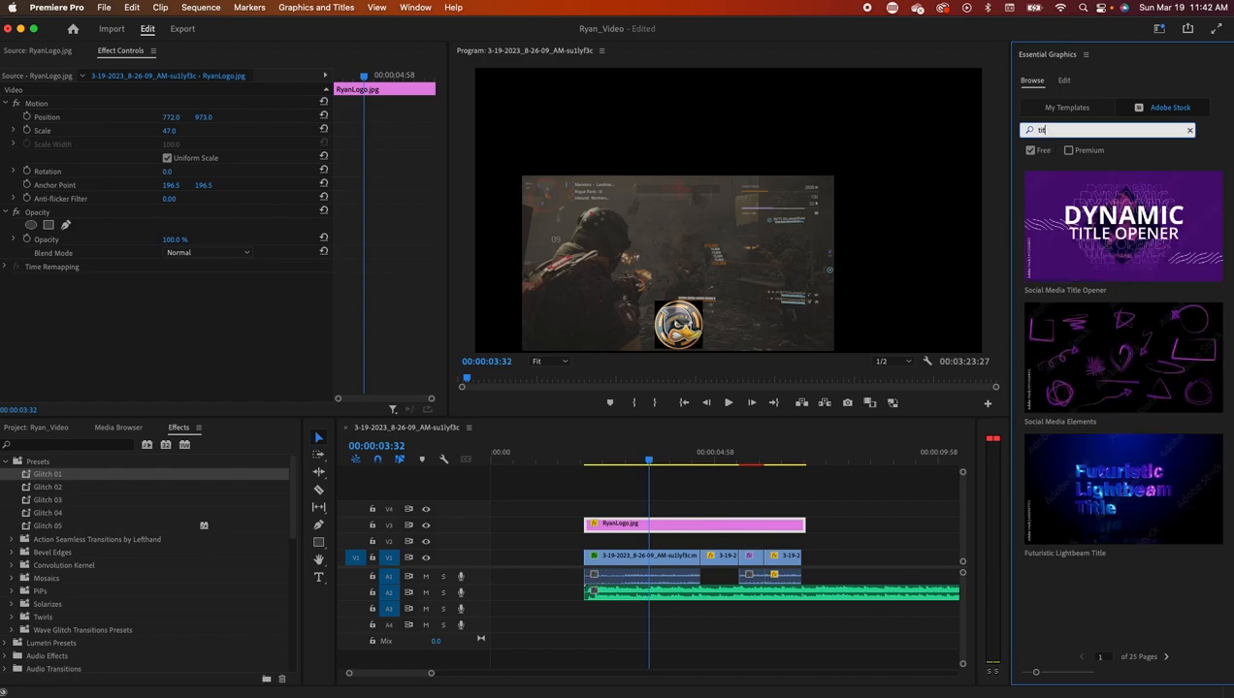
text(es)
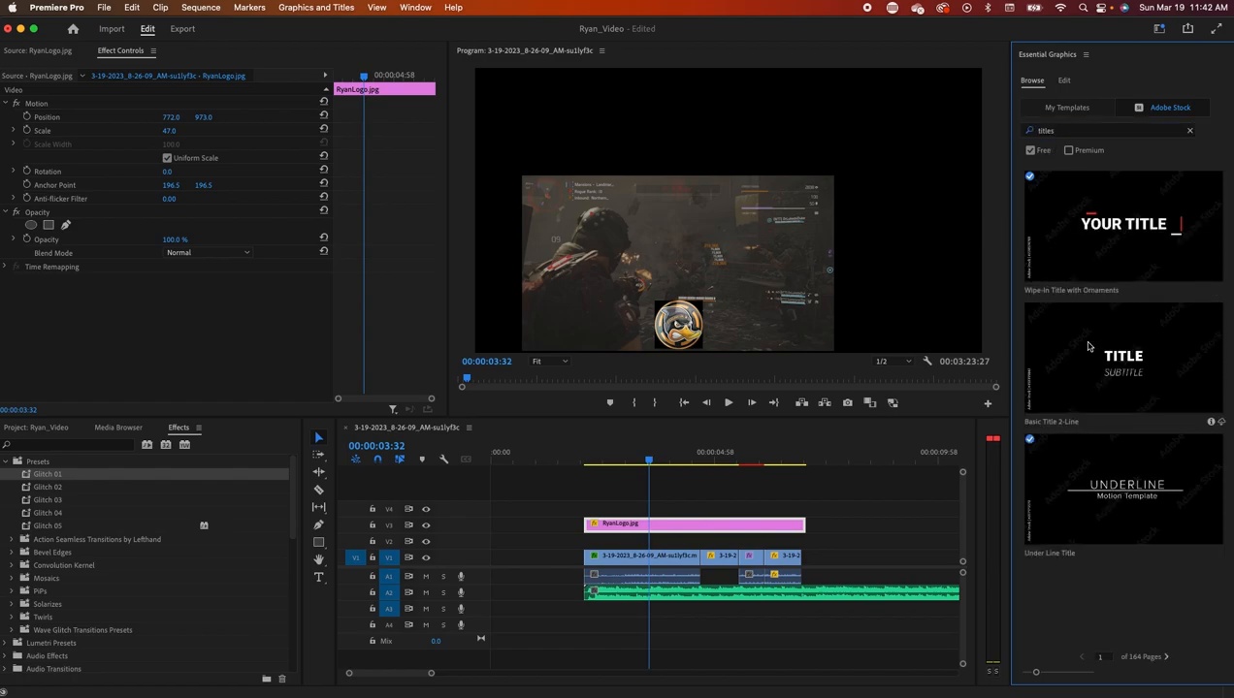
drag(1115, 498, 594, 514)
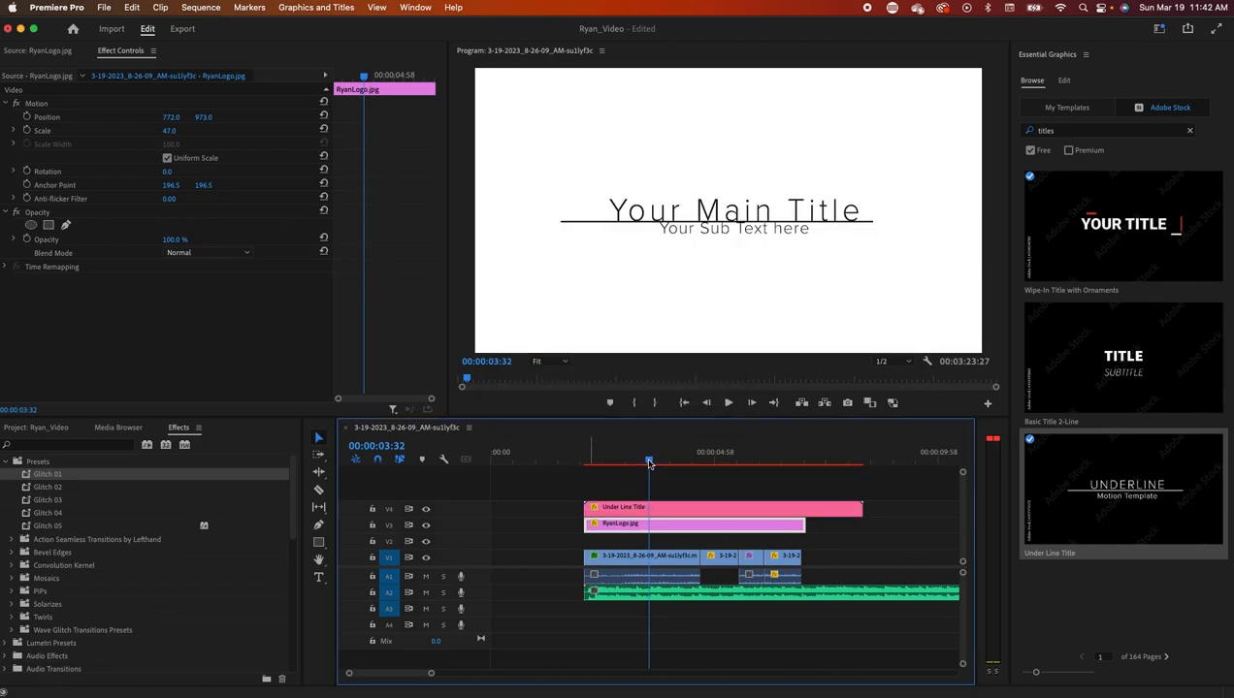
- Trim the title clip short, move it earlier before the gameplay, and play it back
drag(856, 507, 608, 507)
click(614, 464)
mouse_move(614, 464)
mouse_down()
mouse_move(578, 465)
mouse_move(608, 467)
mouse_up()
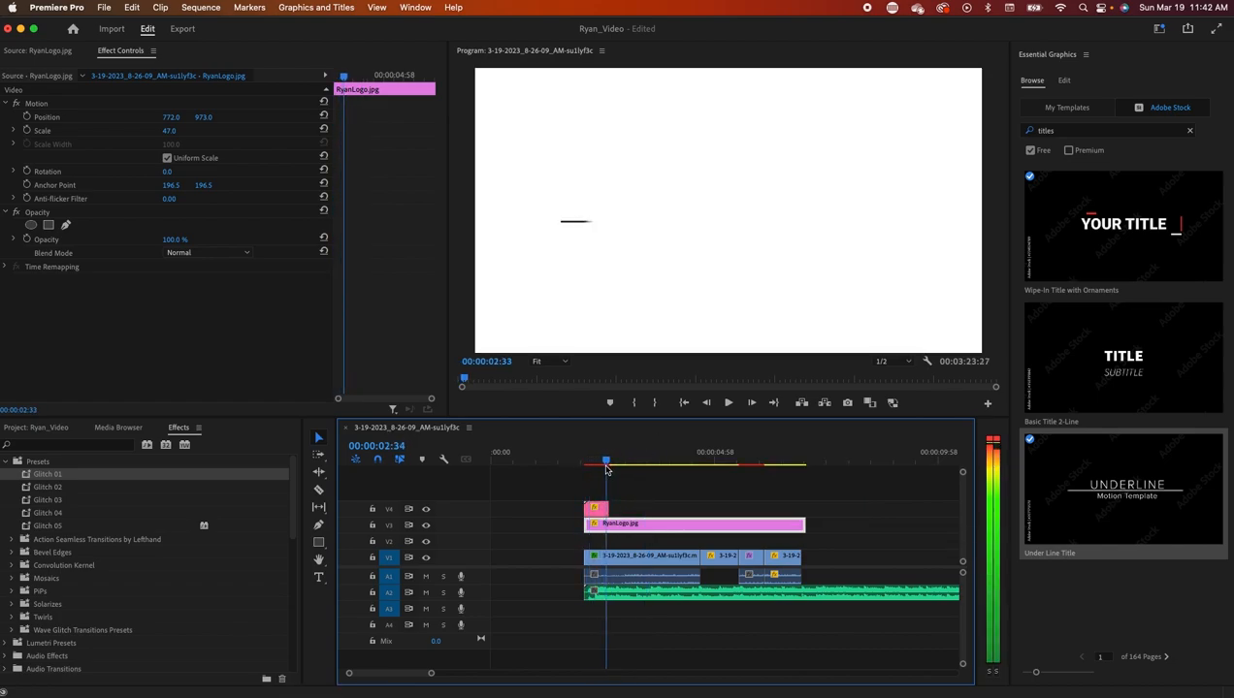
drag(598, 509, 571, 509)
drag(609, 467, 551, 466)
click(725, 403)
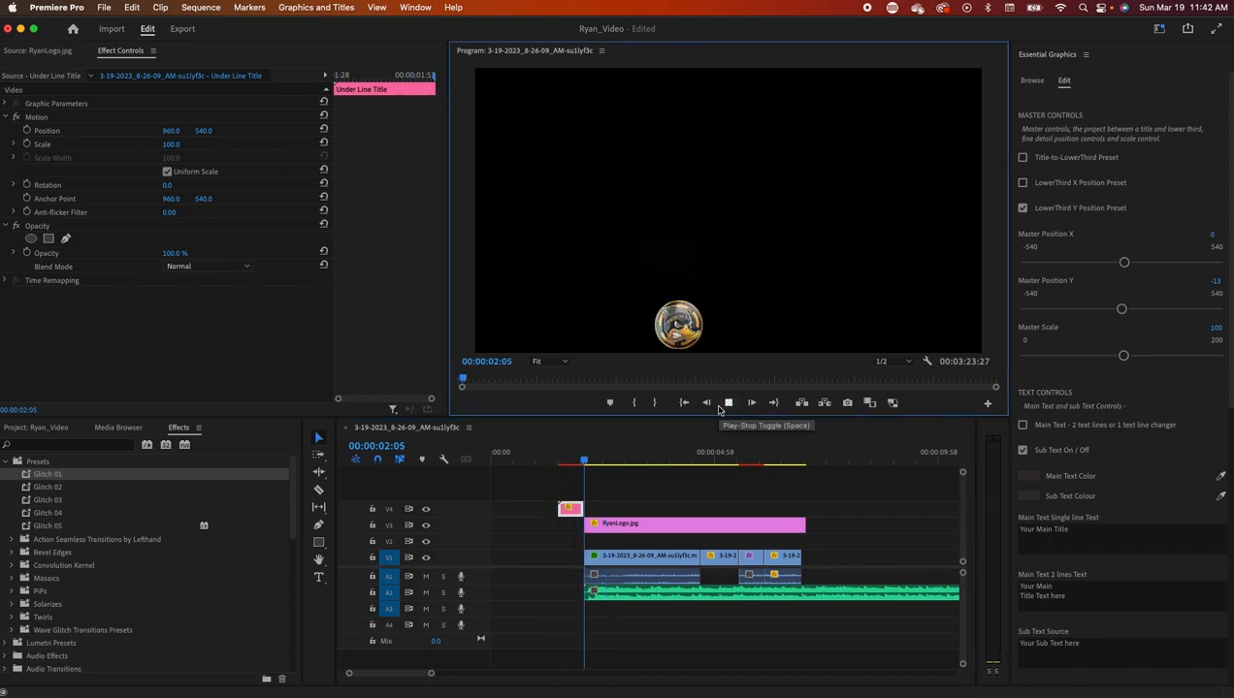
- Lengthen the title clip, place it at 00:00, and shorten the A2 music clip
drag(561, 508, 764, 509)
drag(635, 466, 502, 508)
drag(430, 673, 729, 673)
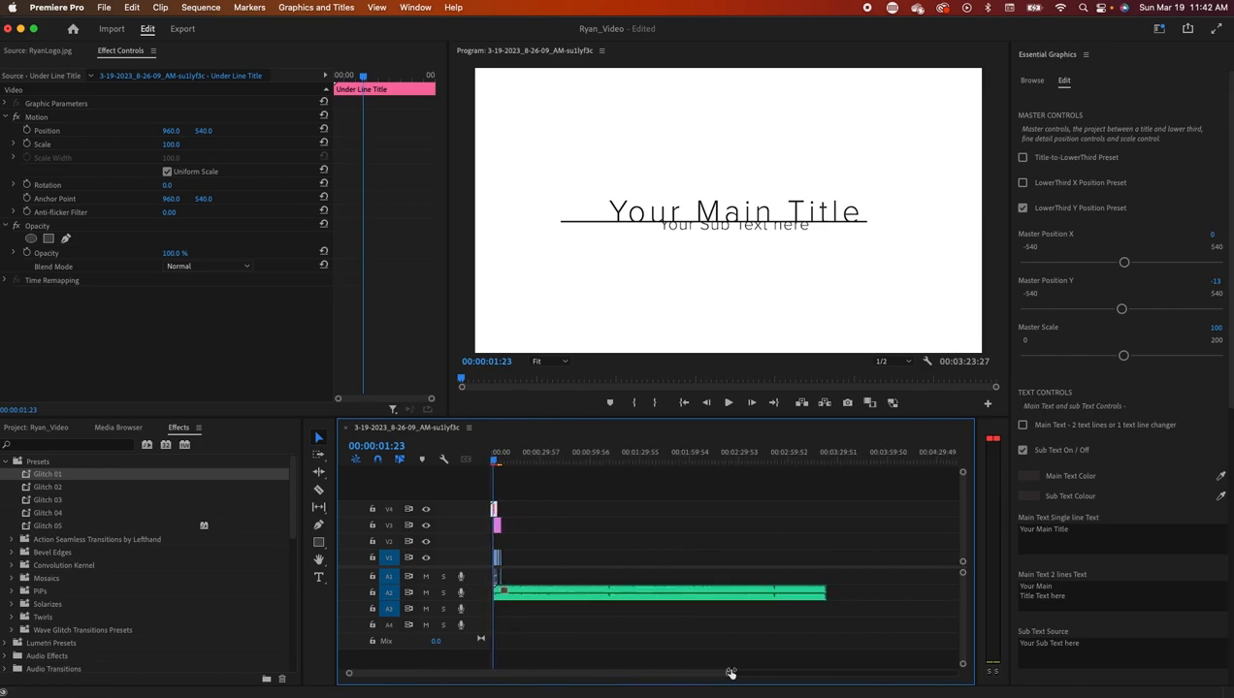
click(734, 599)
drag(821, 592, 645, 592)
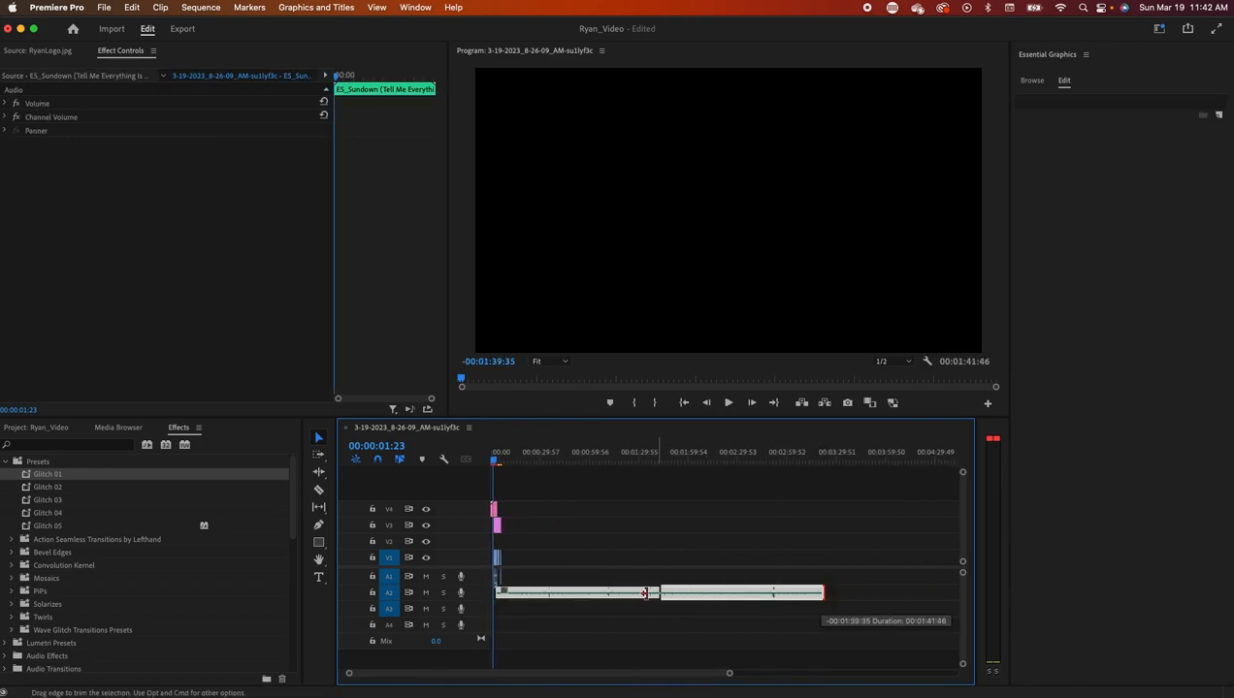
drag(513, 593, 512, 594)
- Shift the logo, gameplay and music clips to start after the title, then play from the start
drag(730, 671, 476, 674)
drag(801, 633, 592, 526)
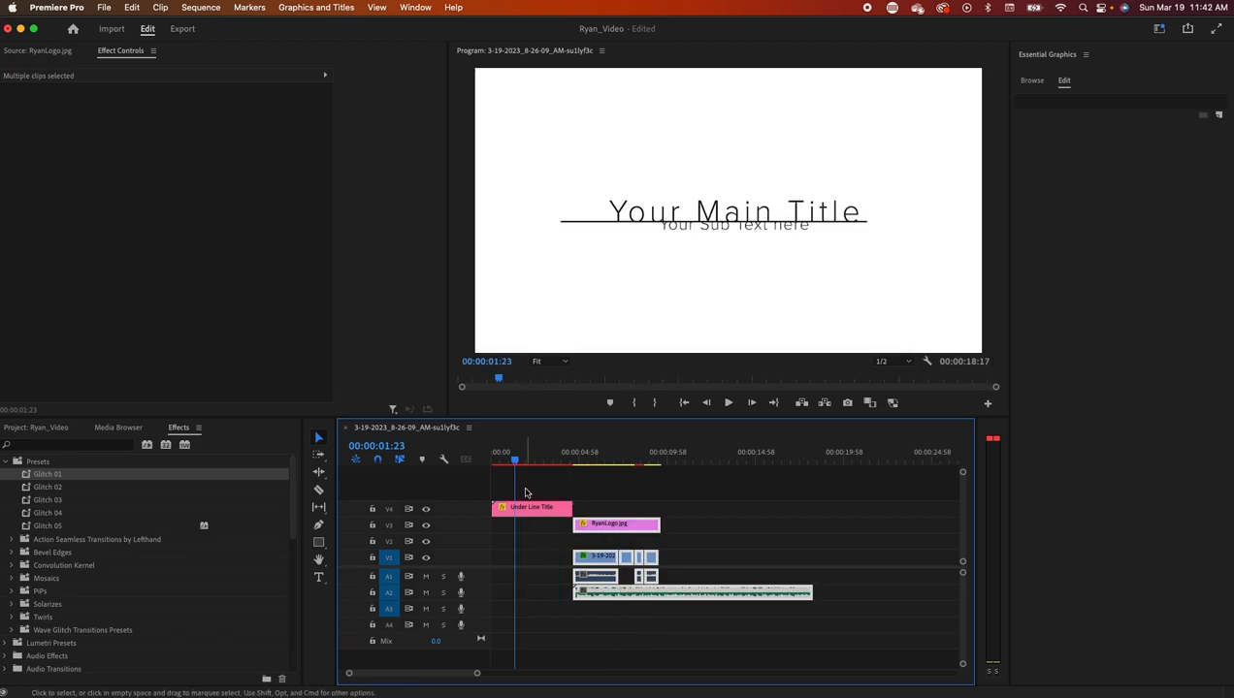
key(Home)
click(731, 403)
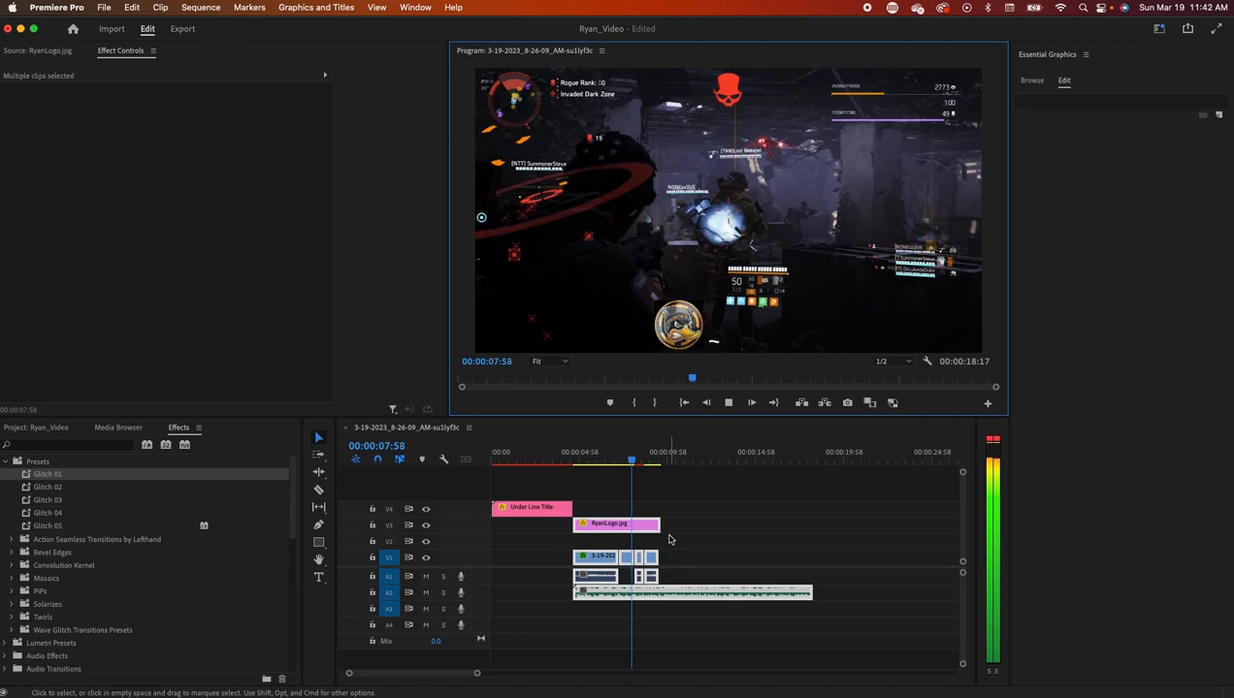
click(684, 488)
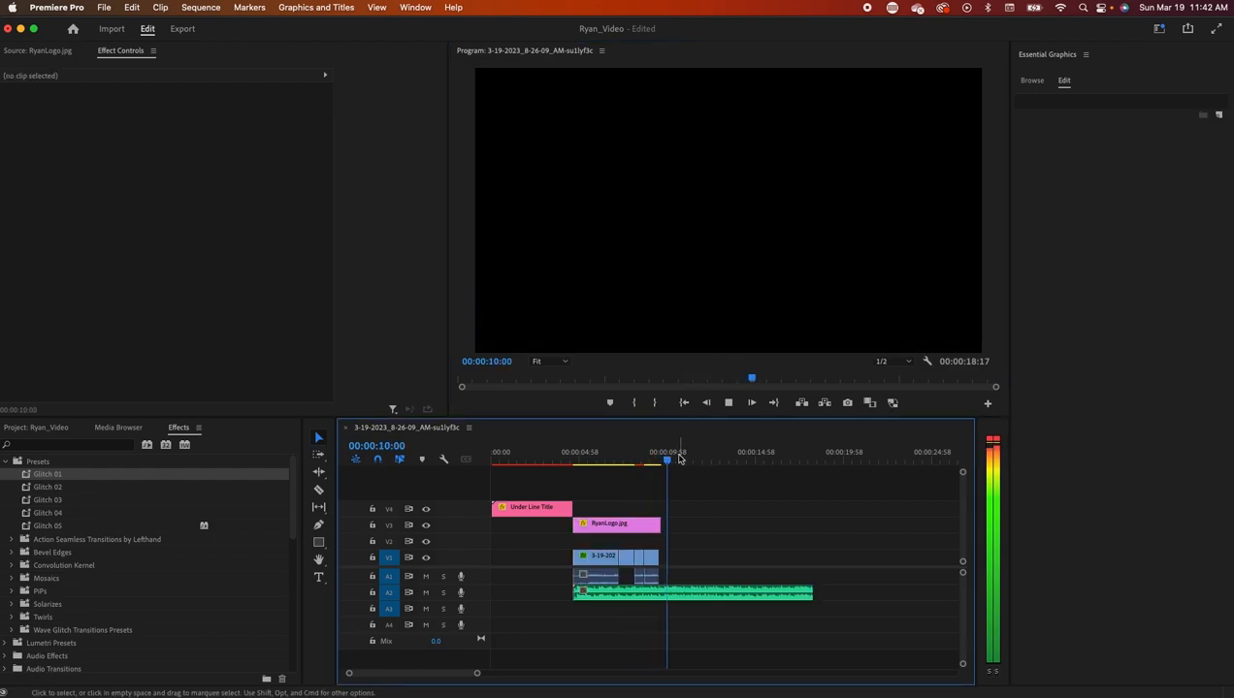
drag(653, 464, 748, 473)
click(557, 510)
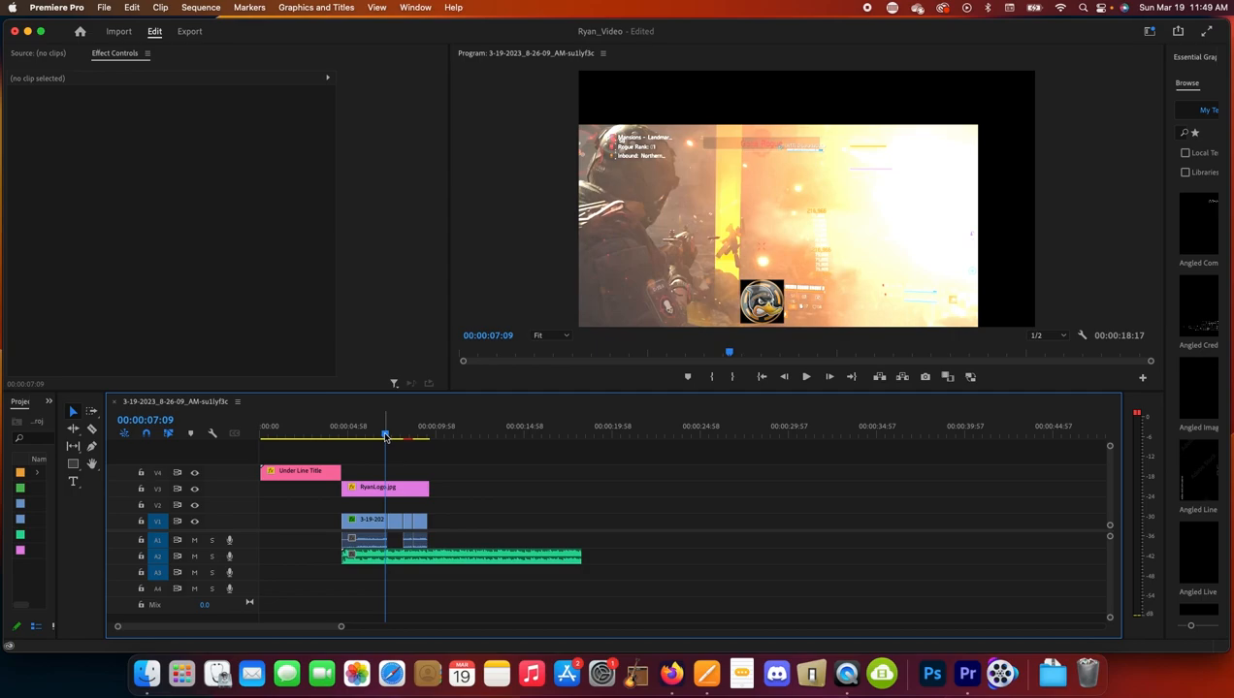
- At the logo's first frame, enable Position keyframing and set its X to 115
click(391, 489)
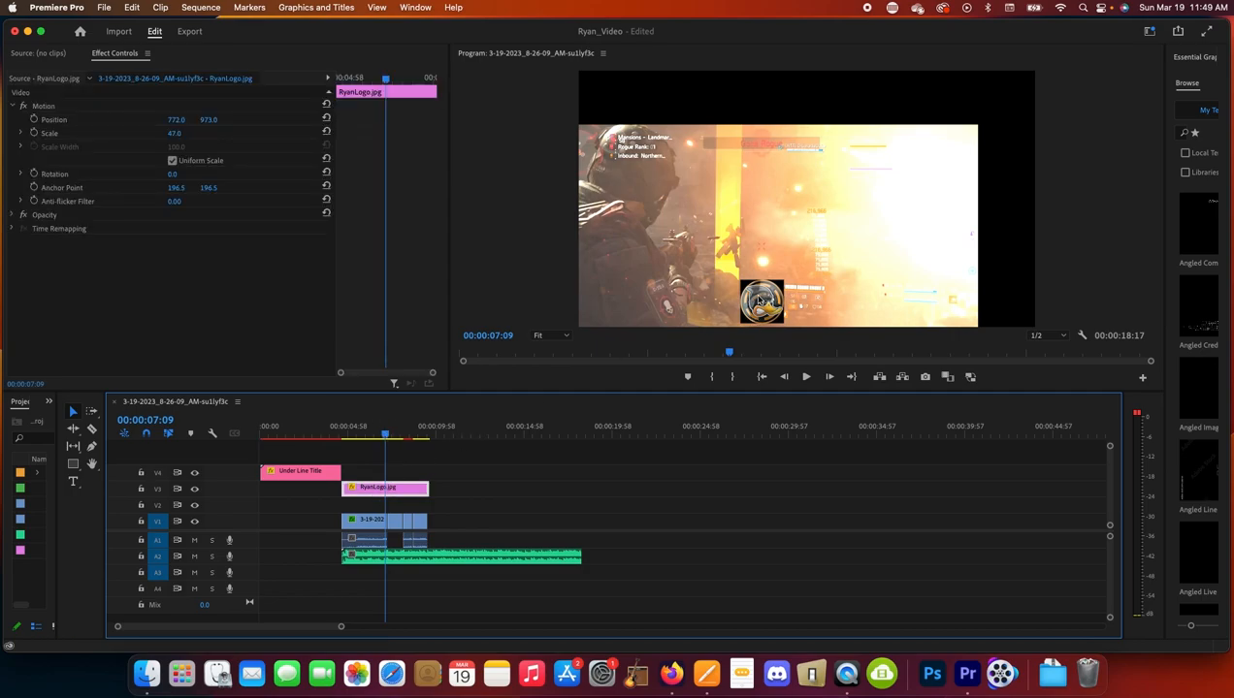
key(space)
click(367, 439)
drag(366, 441, 339, 441)
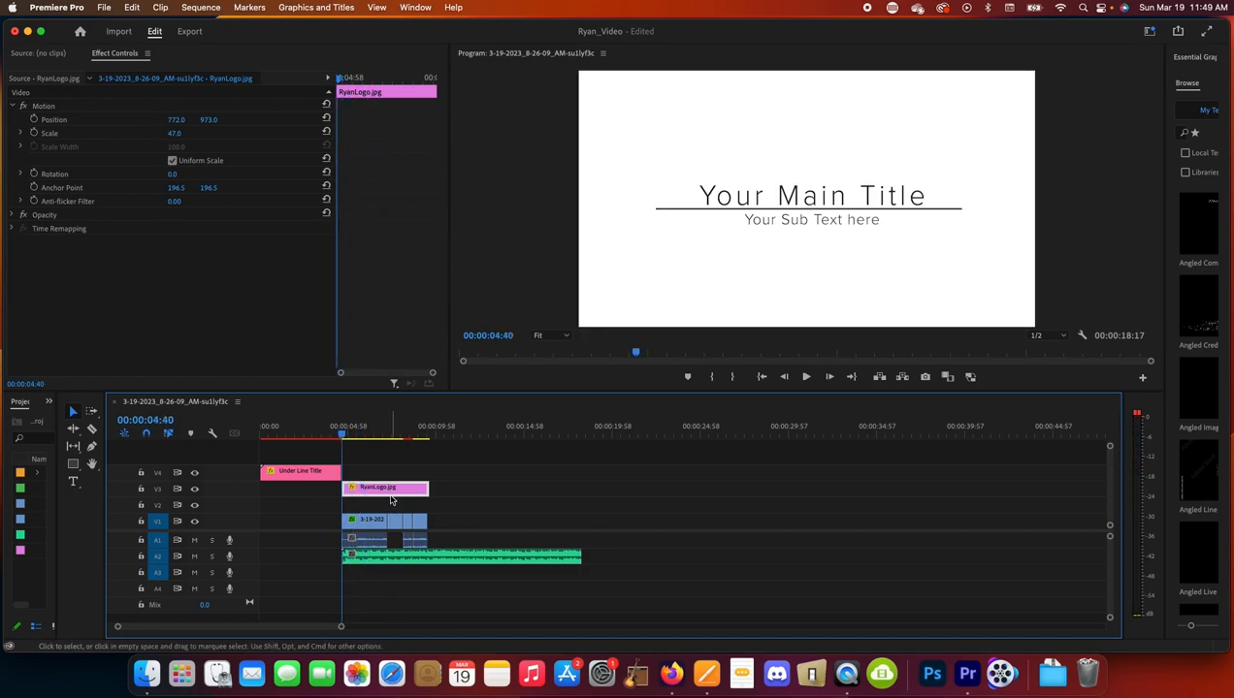
key(Right)
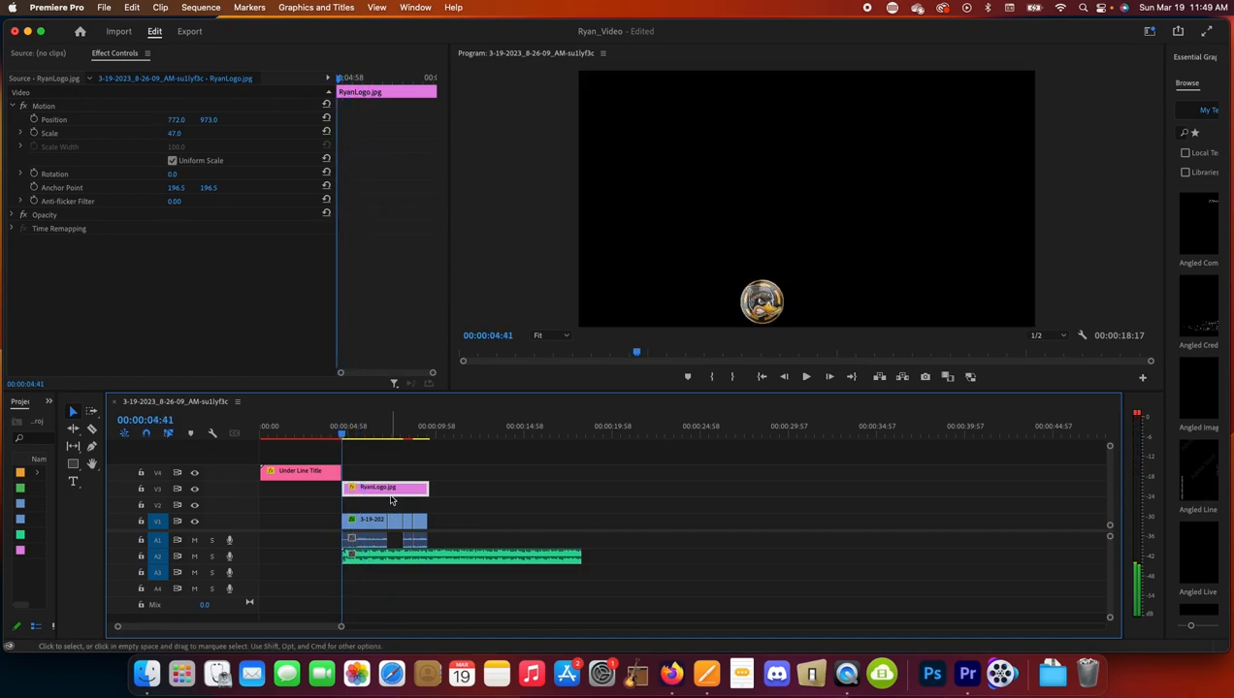
click(33, 119)
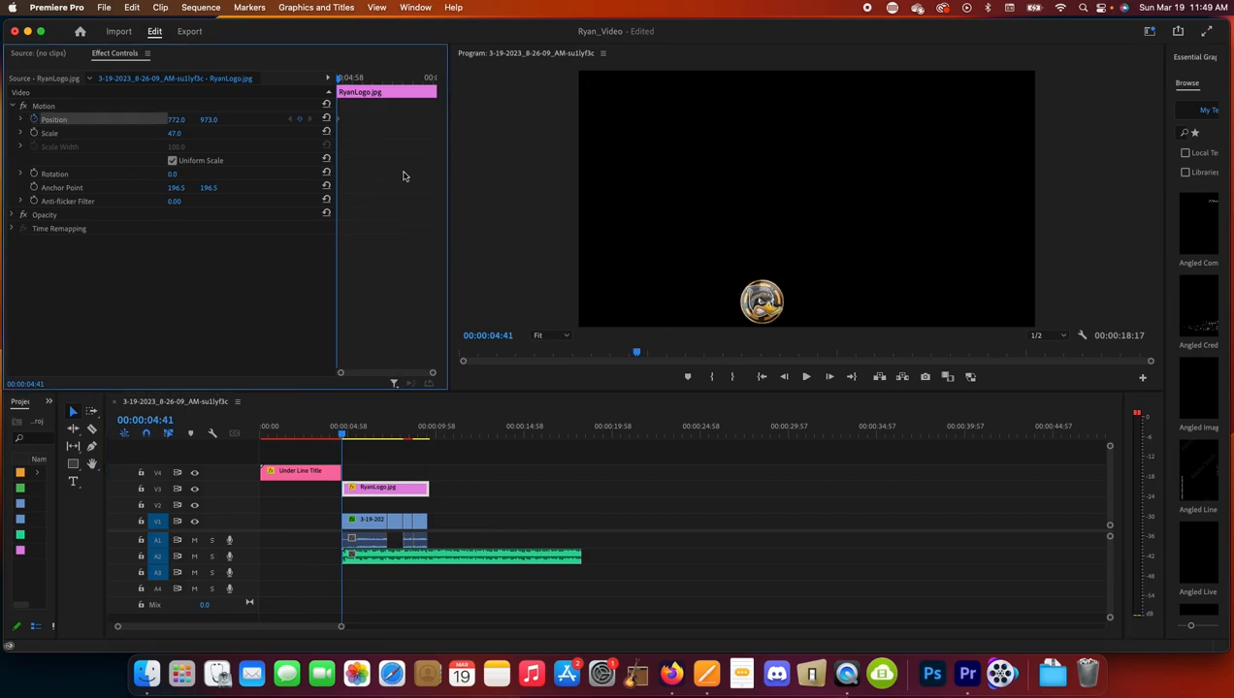
drag(182, 121, 107, 121)
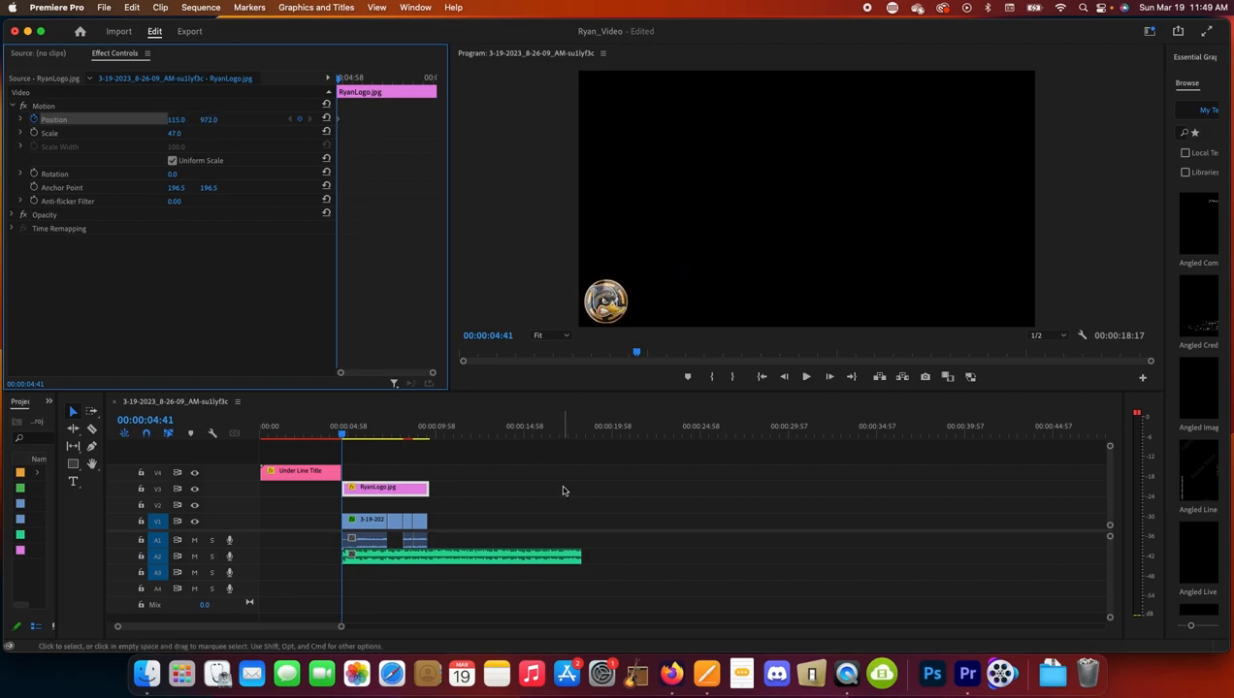
- Near the clip's end, set the logo's Position X to 1602 and scrub to preview the slide
drag(343, 435, 427, 435)
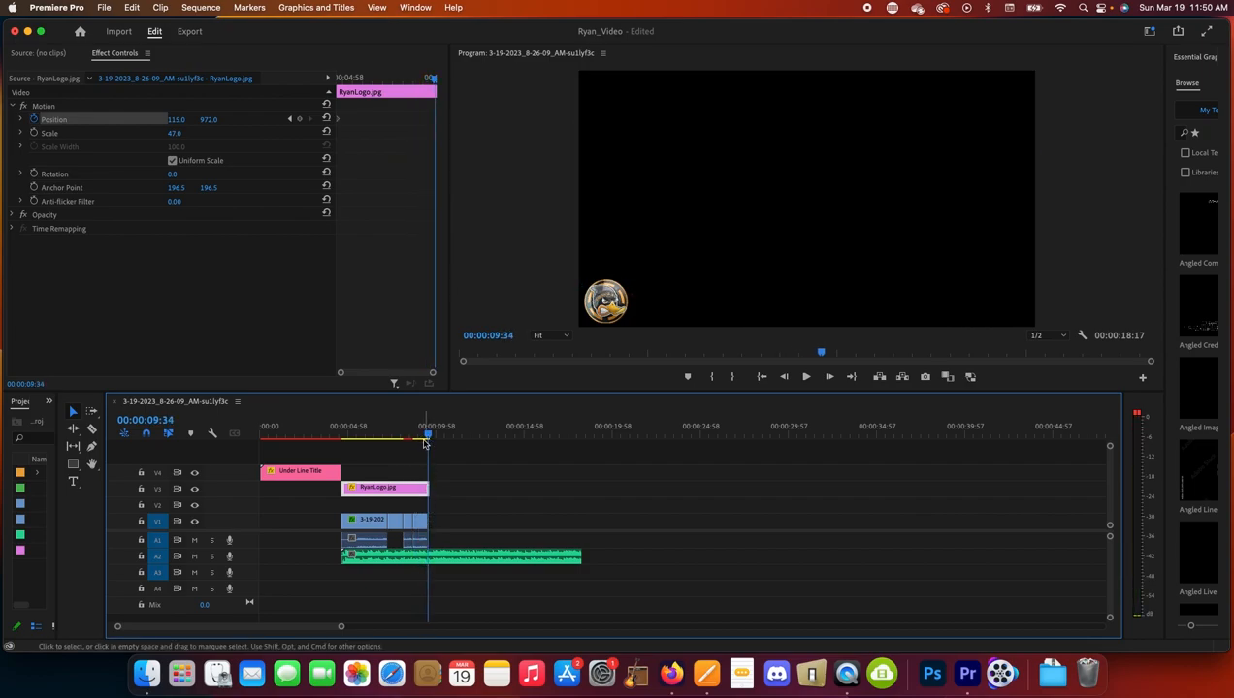
key(space)
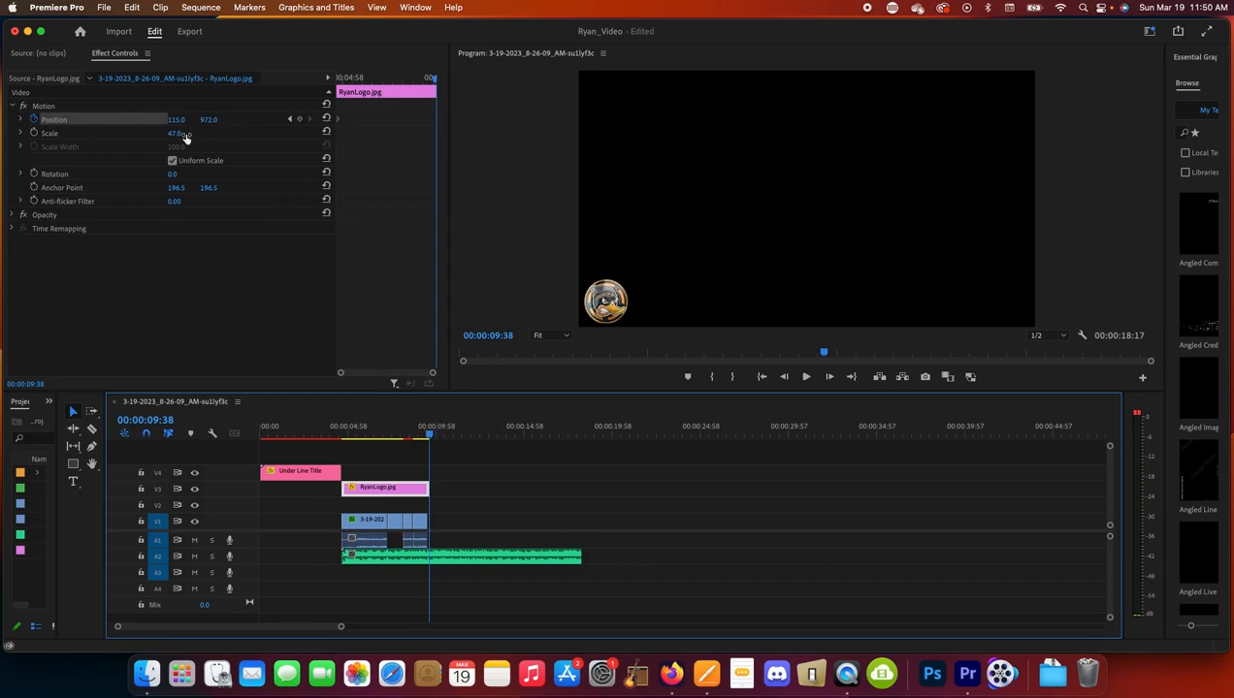
drag(177, 123, 467, 123)
drag(432, 437, 338, 457)
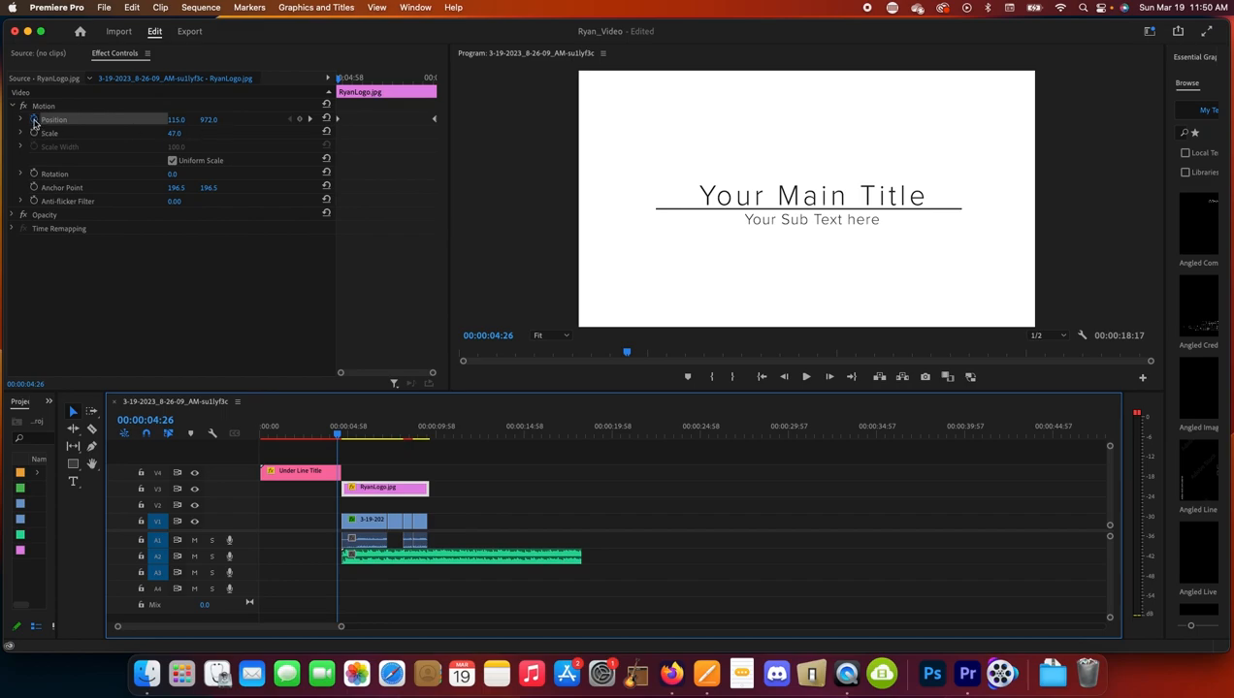
drag(338, 436, 430, 438)
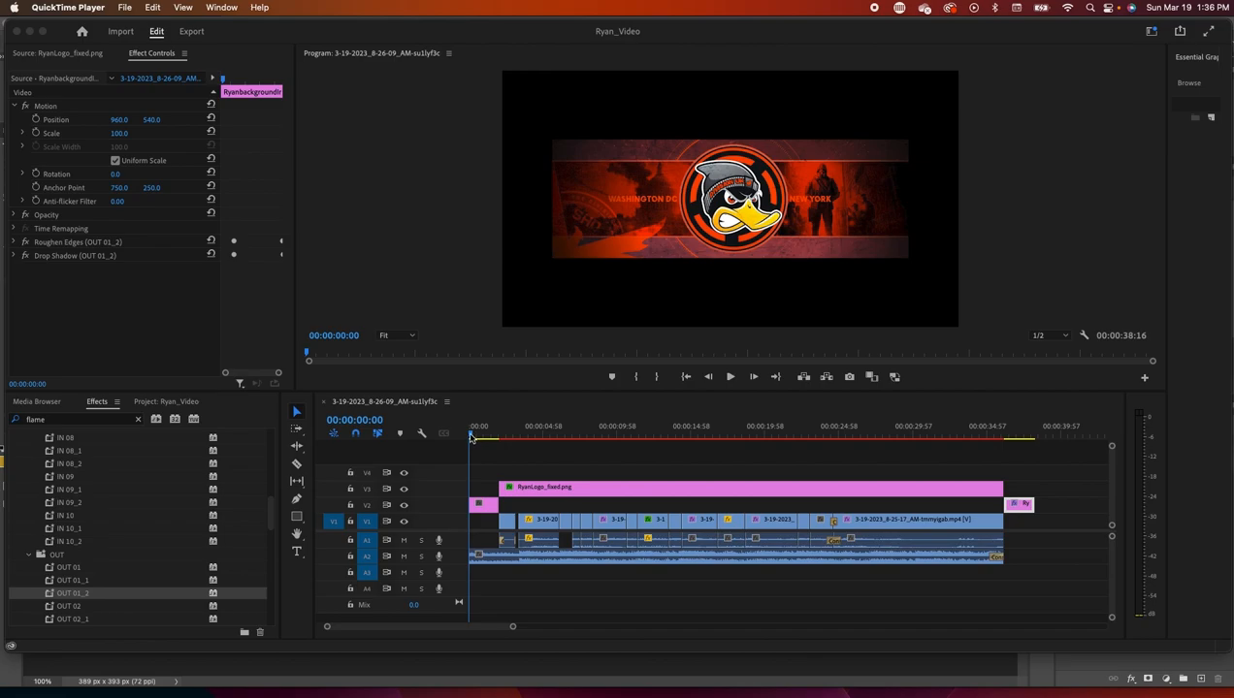
- Apply Scale to Frame Size to the short pink background image on V2
click(475, 501)
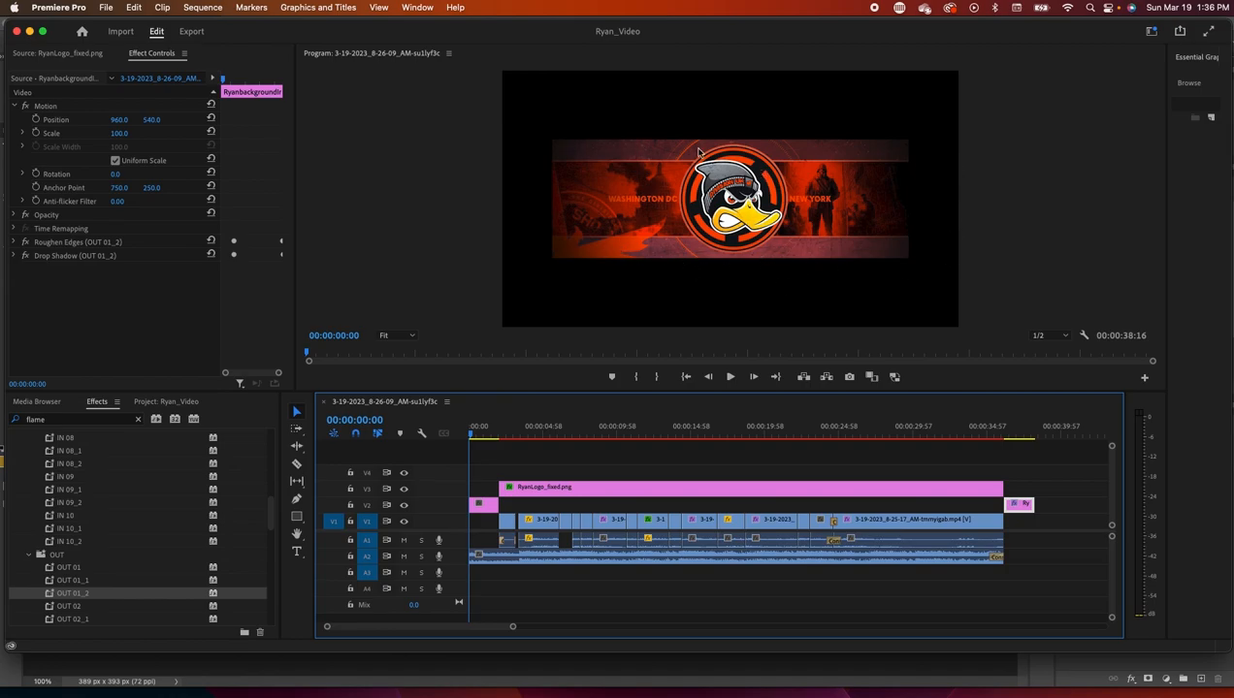
click(489, 512)
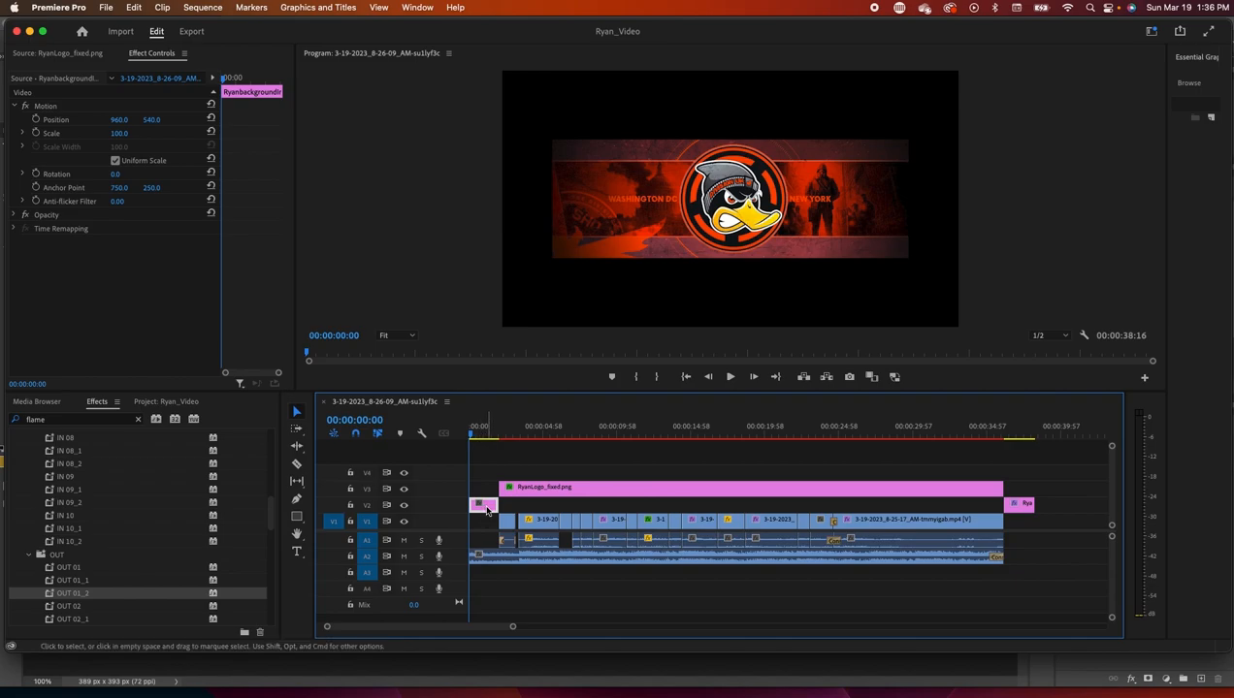
right_click(488, 511)
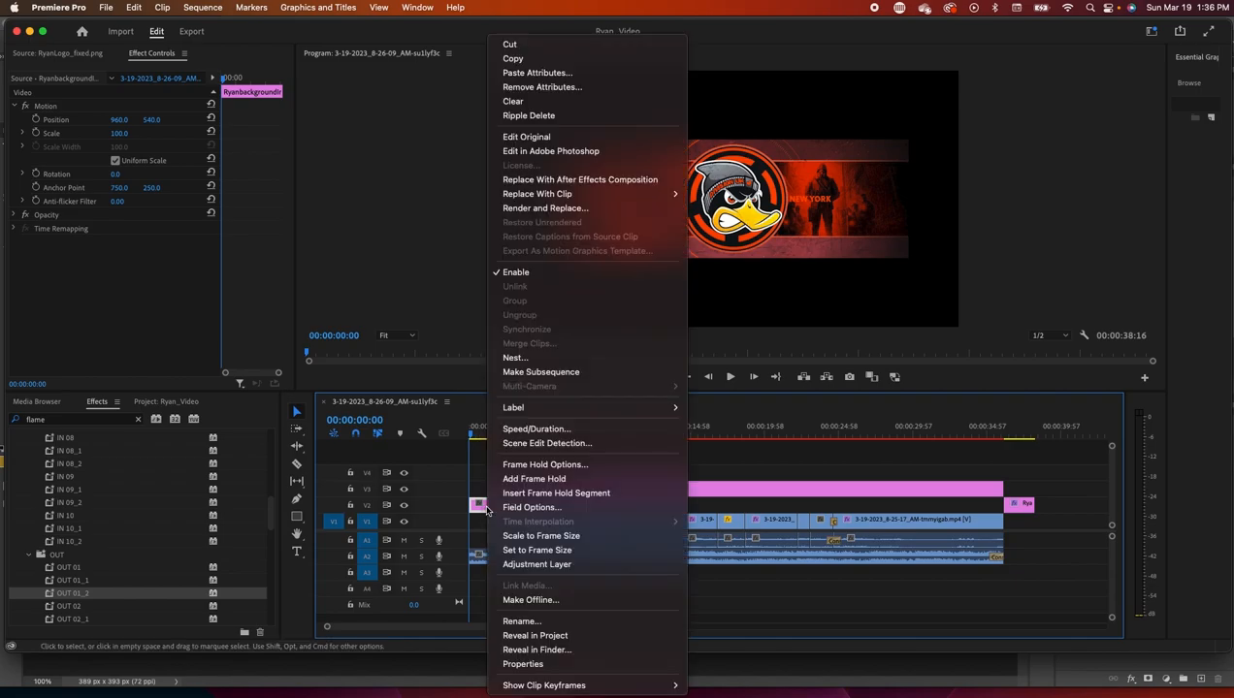
click(549, 536)
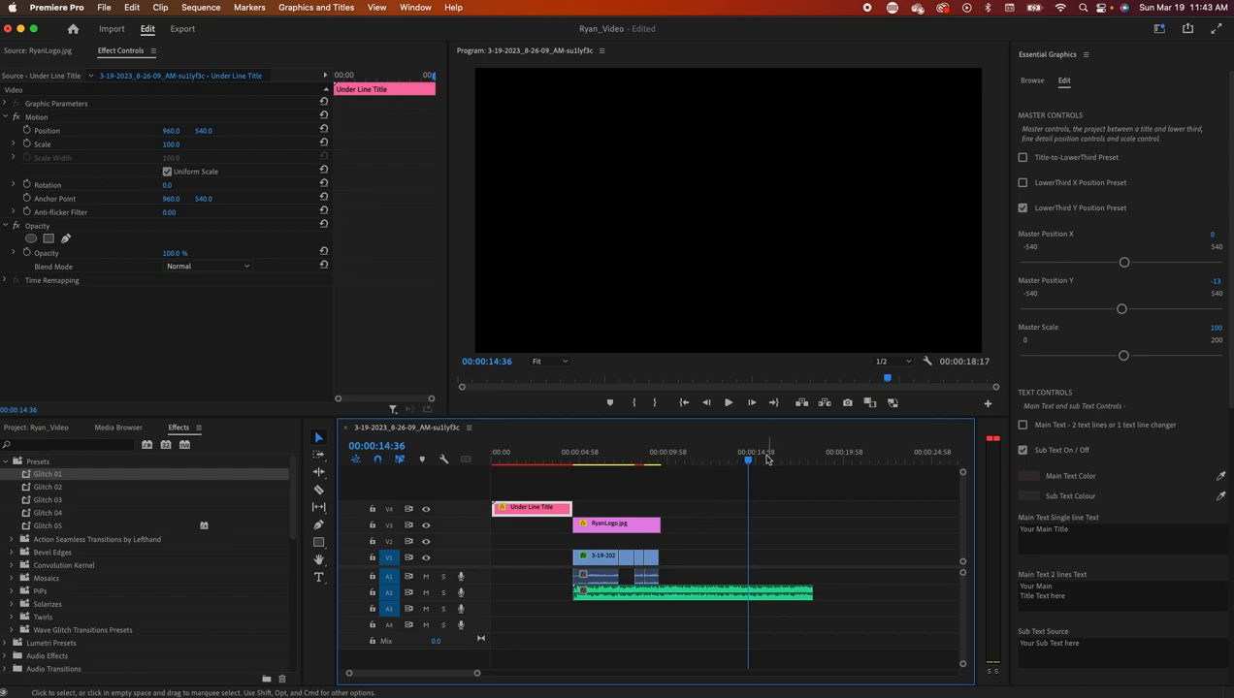
- Open File > Export > Media and review the Preset list without changing it
drag(748, 460, 632, 462)
click(104, 7)
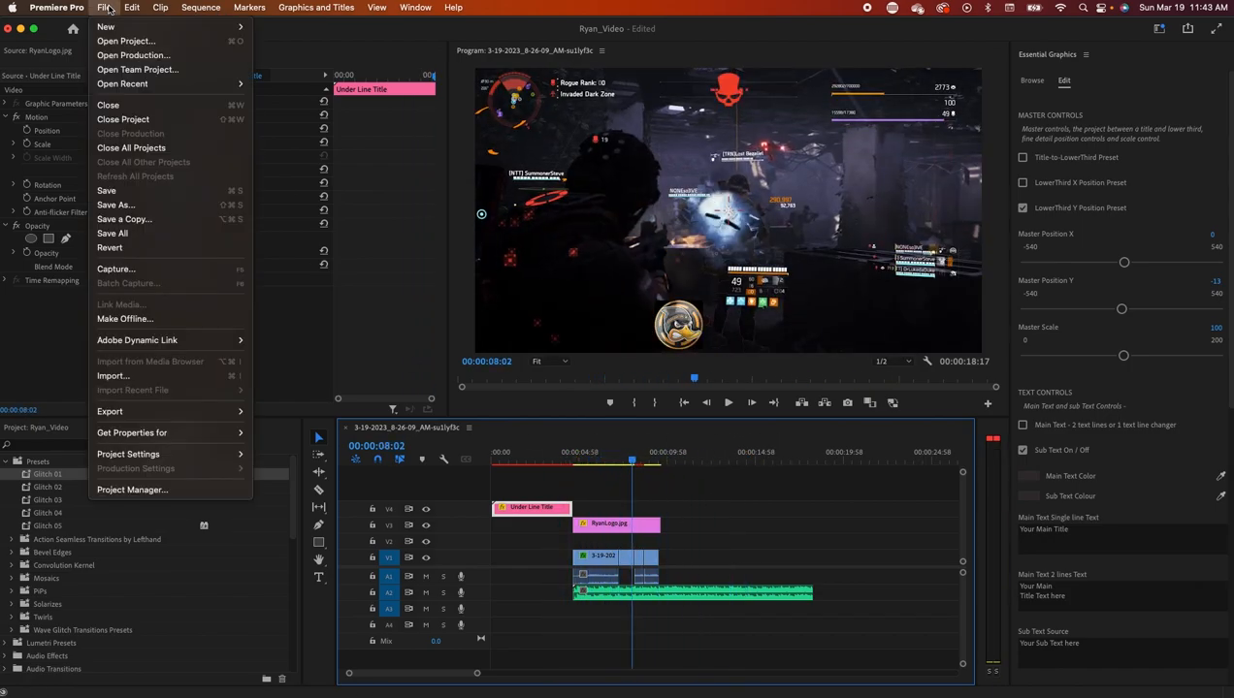
mouse_move(206, 413)
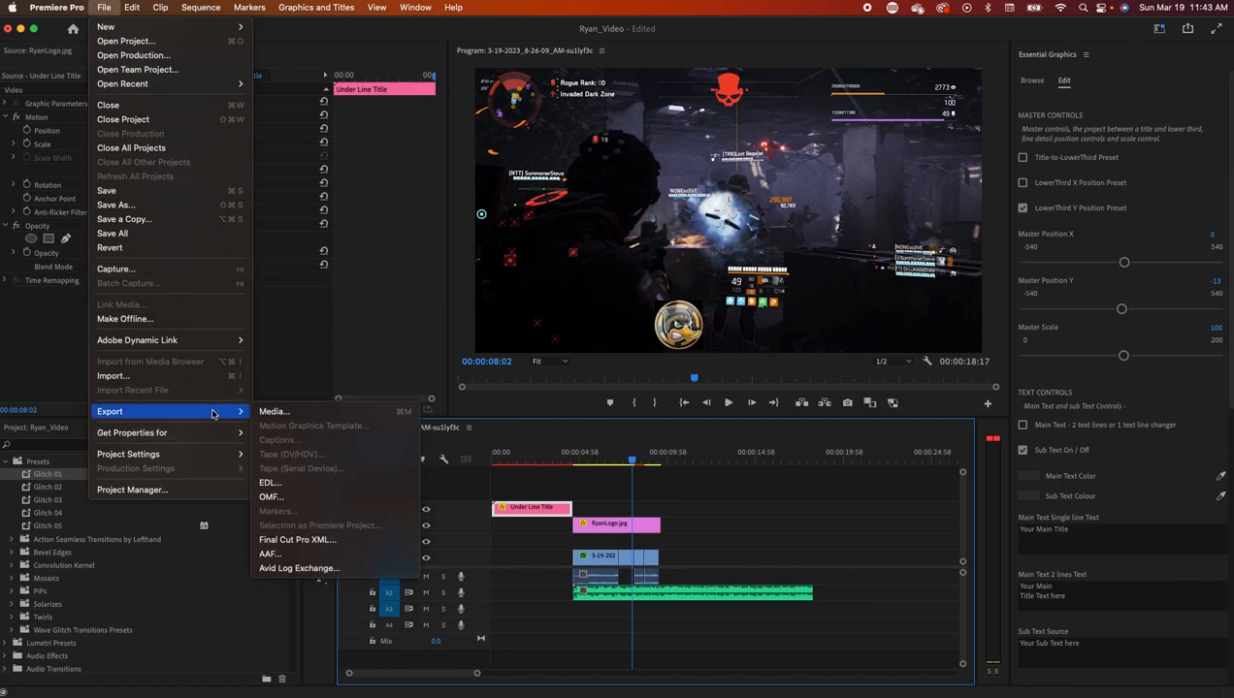
click(286, 415)
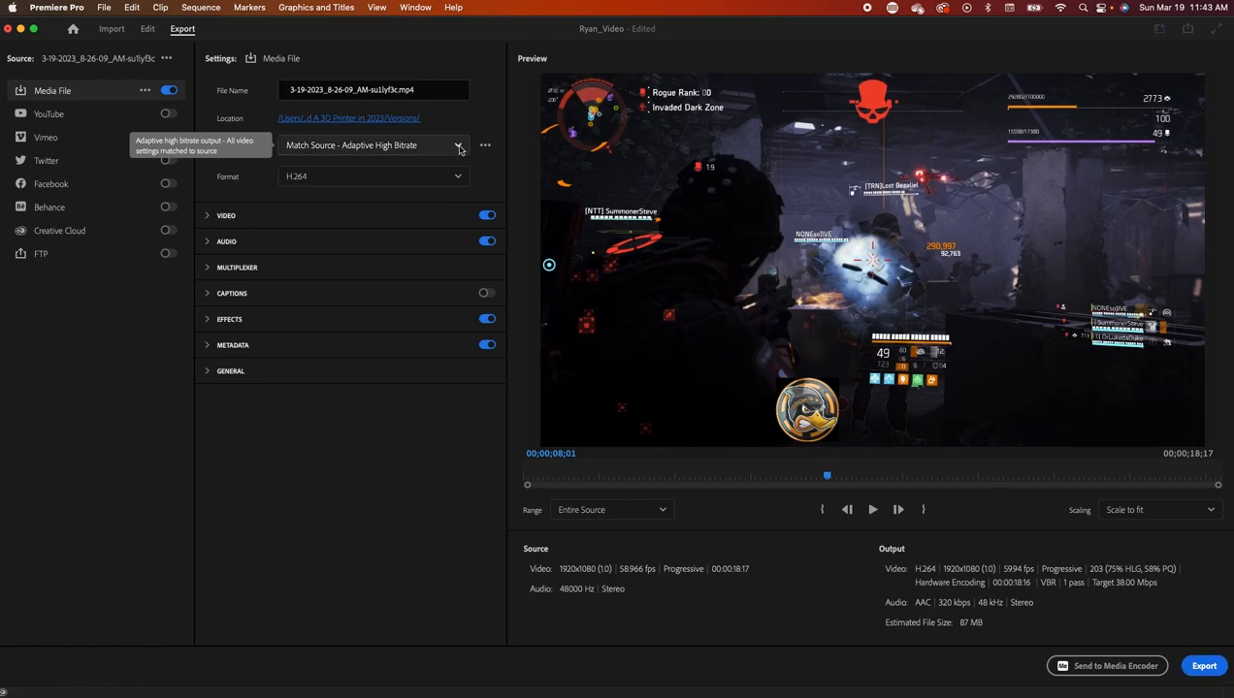
click(369, 145)
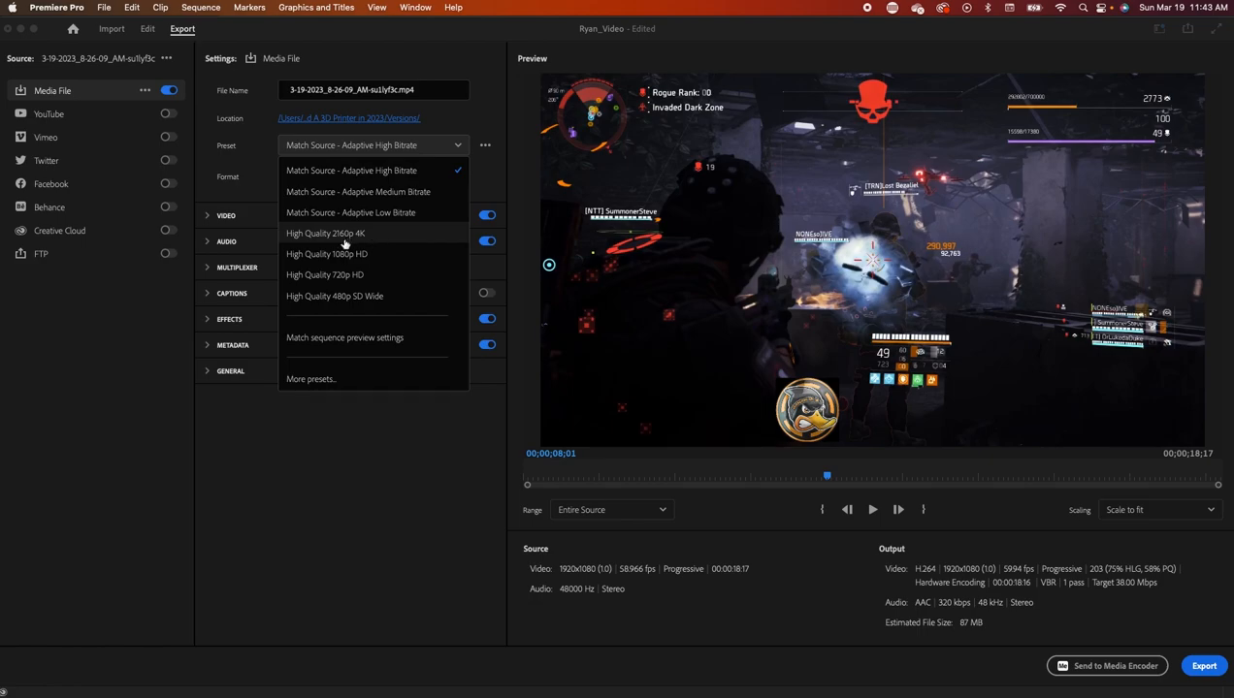
click(461, 127)
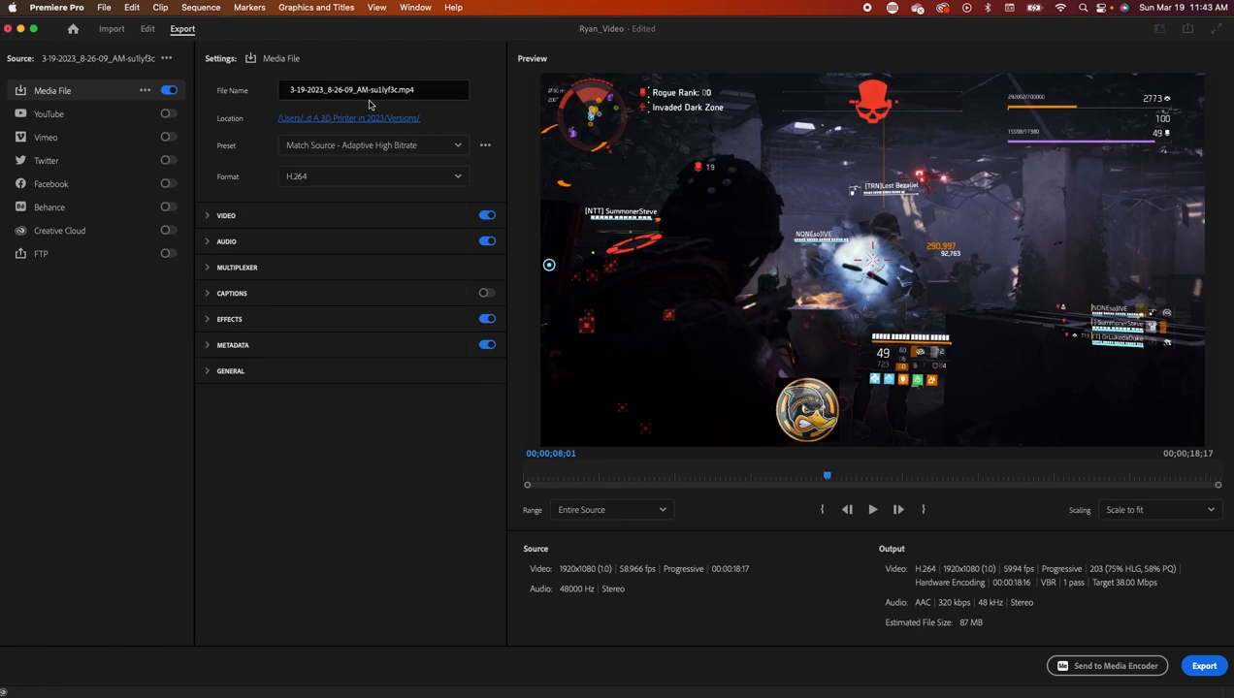
- Clear the output File Name and open the Location save dialog
drag(398, 89, 222, 84)
key(BackSpace)
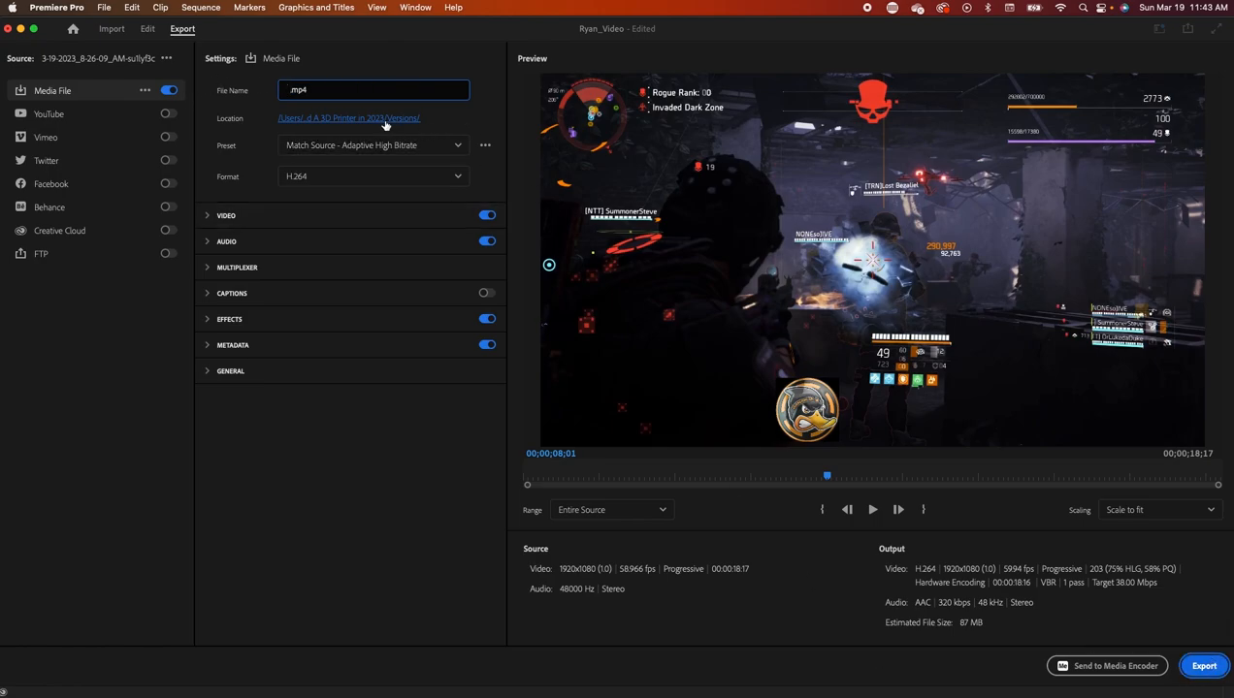
click(341, 121)
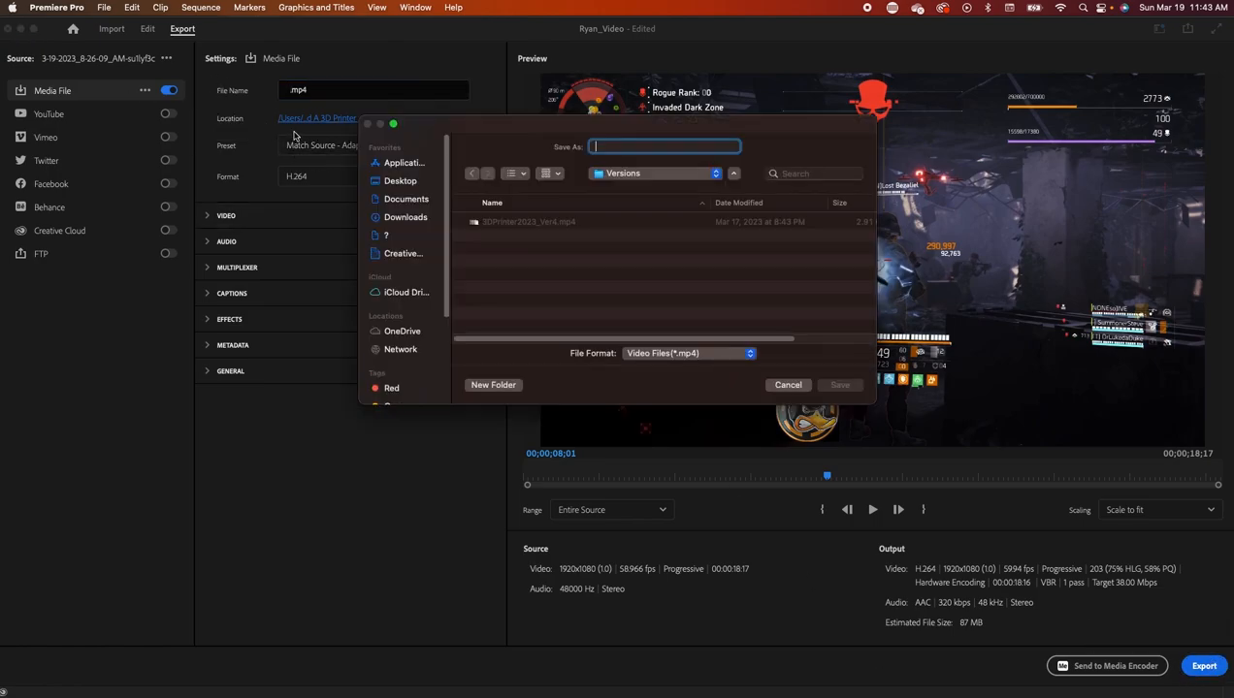
- Create a new Versions folder inside the project's video folder
click(642, 174)
click(640, 253)
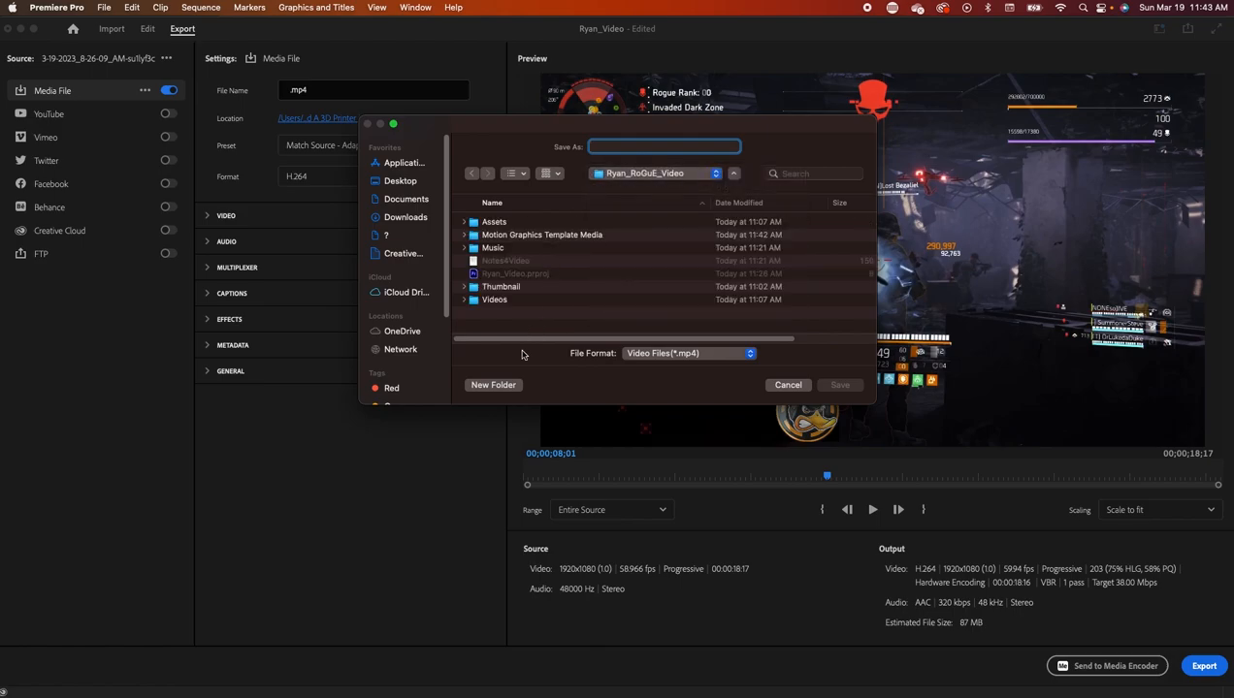
click(494, 385)
text(Versions)
key(Return)
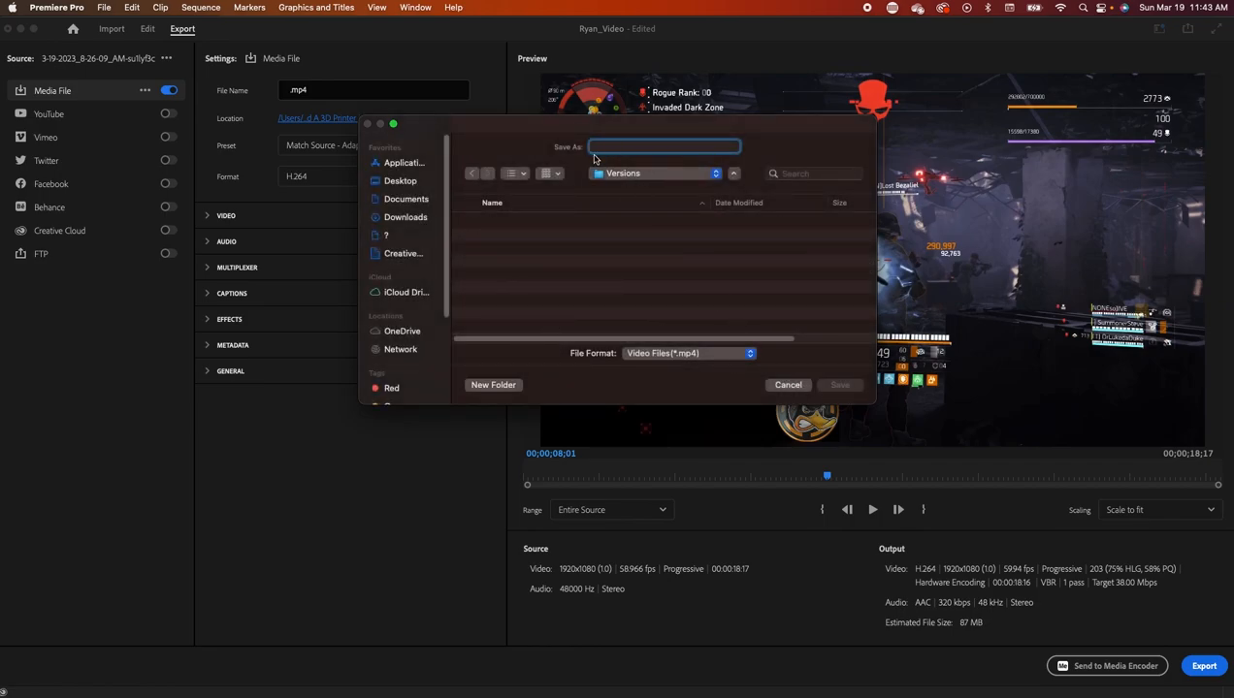
- Name the export RyanVer1.mp4 and confirm saving it into Versions
text(RyanVer1)
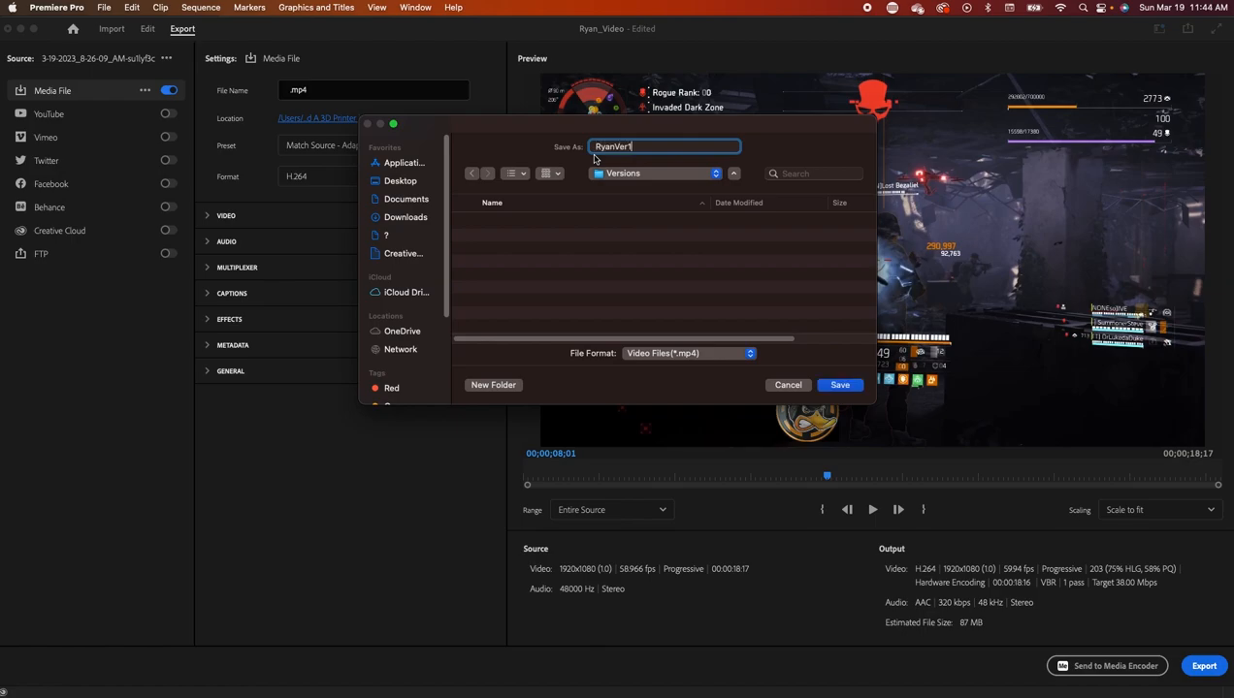
key(Return)
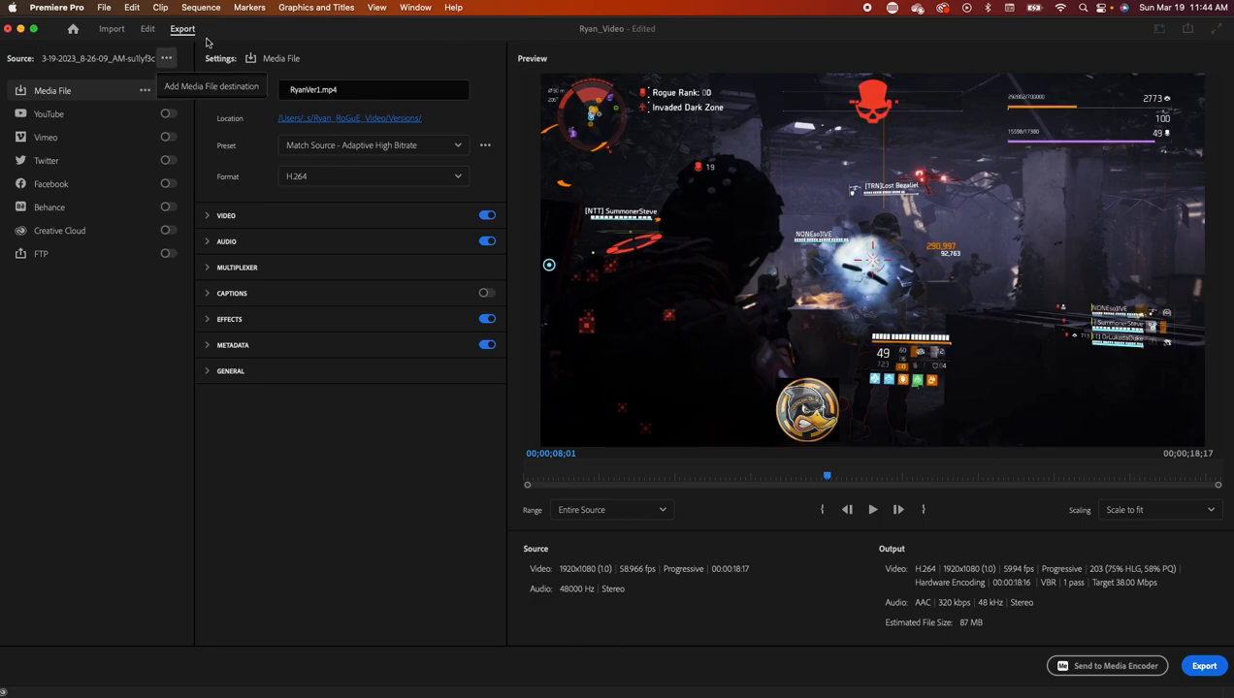
click(103, 8)
click(103, 8)
- Start and then cancel the MP4 encode, save the project with Cmd+S, and quit with Cmd+Q
click(1203, 667)
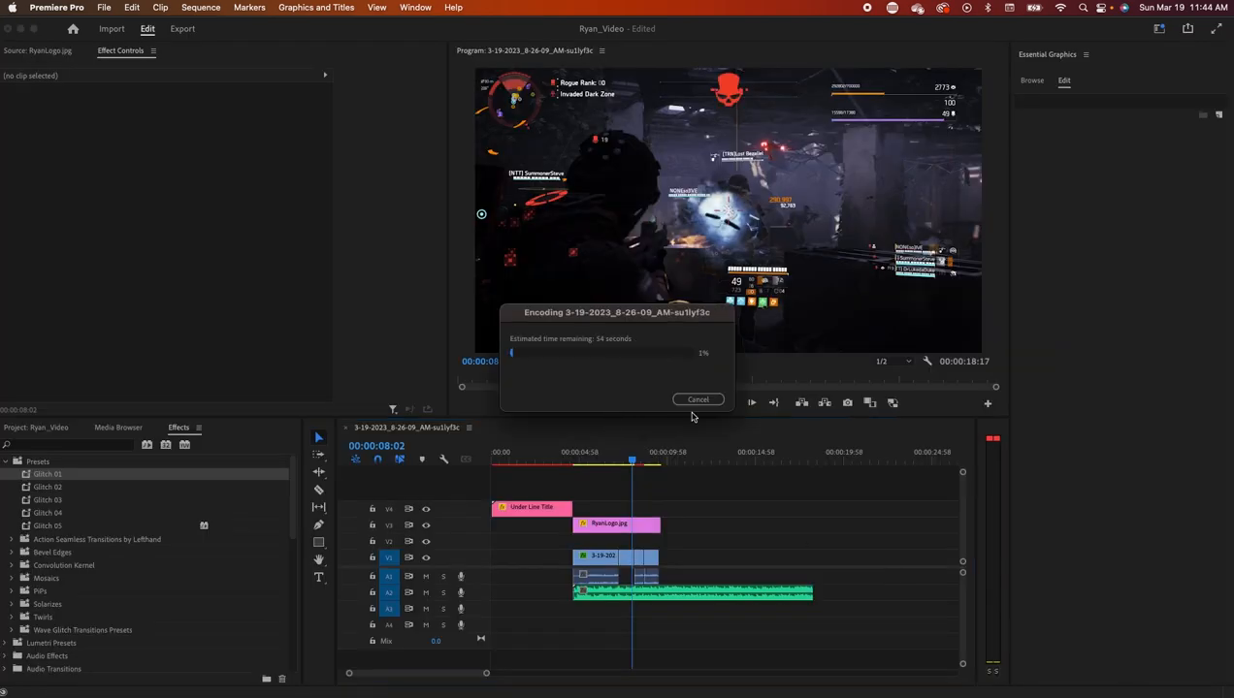
click(697, 399)
drag(631, 460, 608, 485)
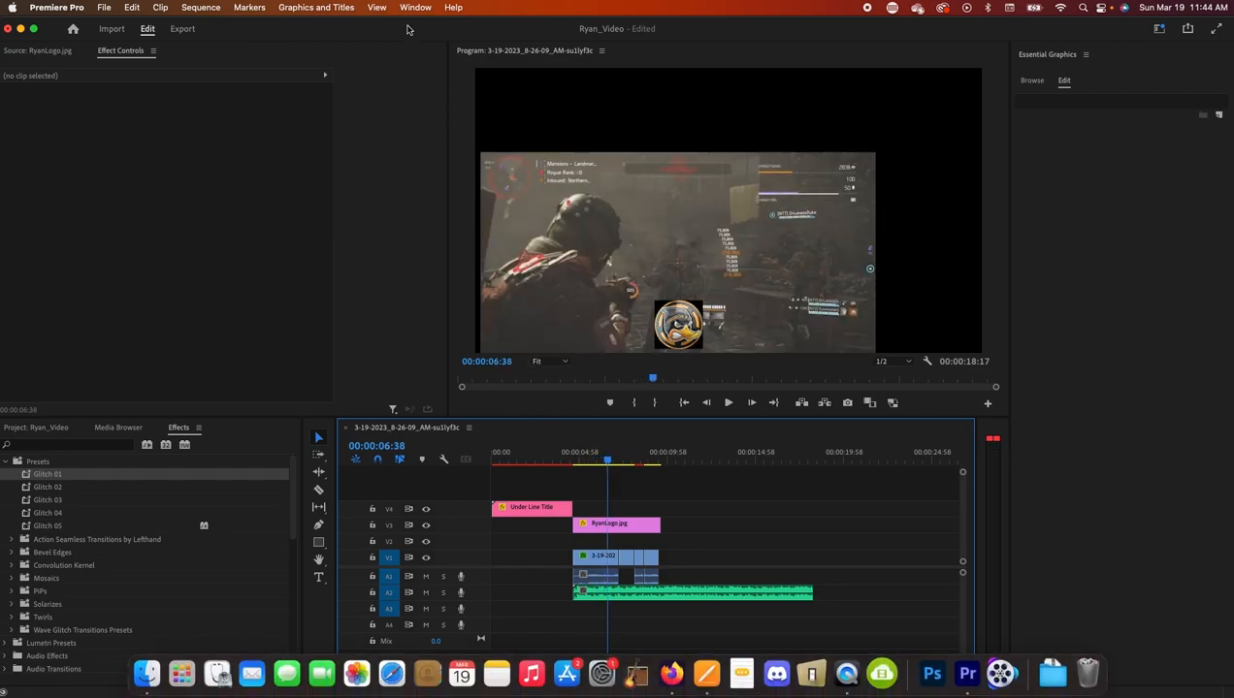
key(super+s)
key(super+q)
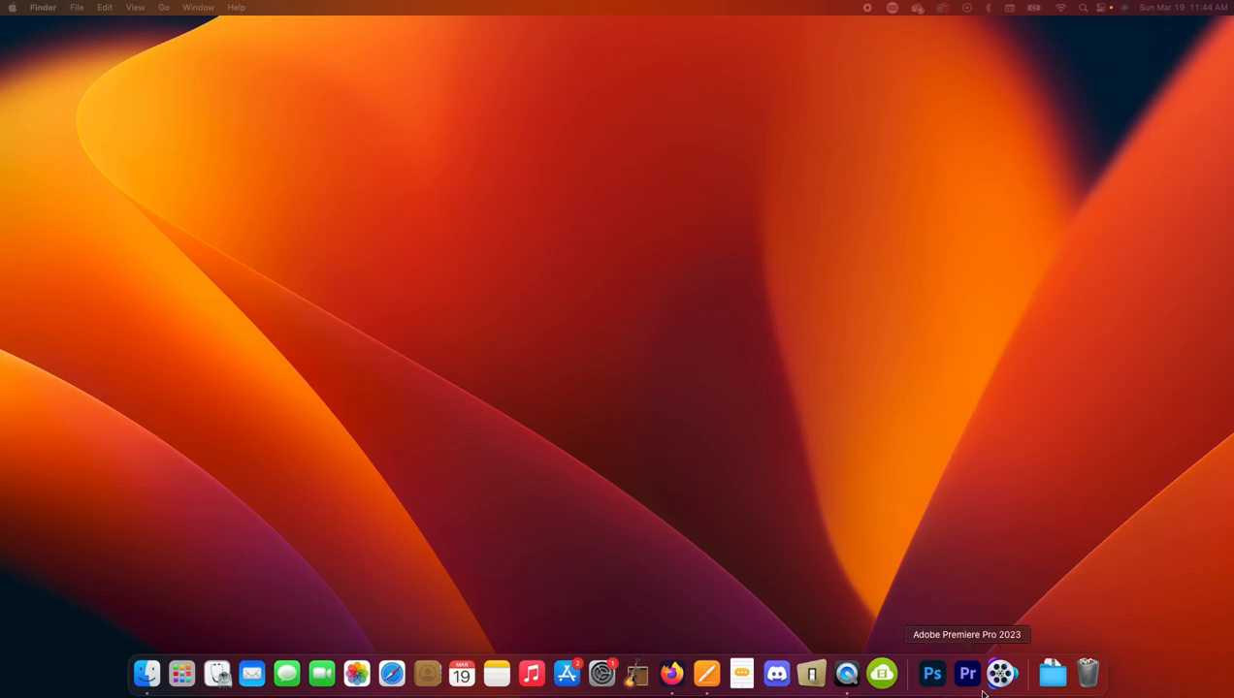
click(890, 676)
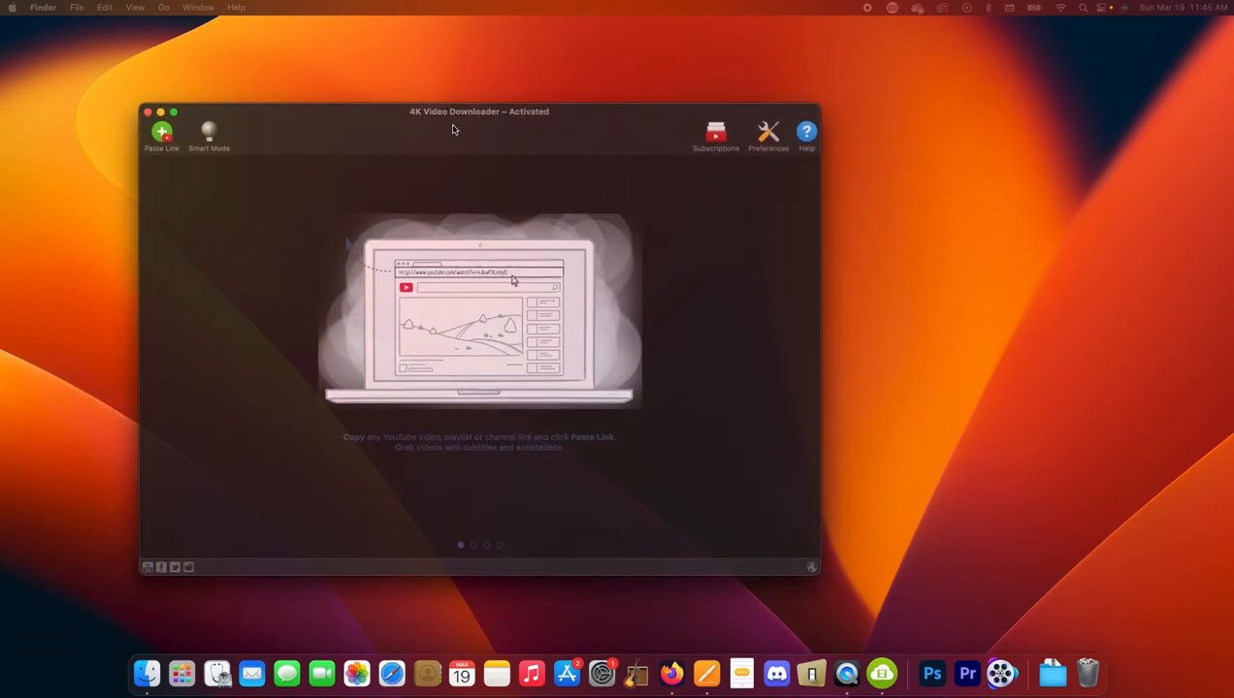
drag(452, 129, 598, 117)
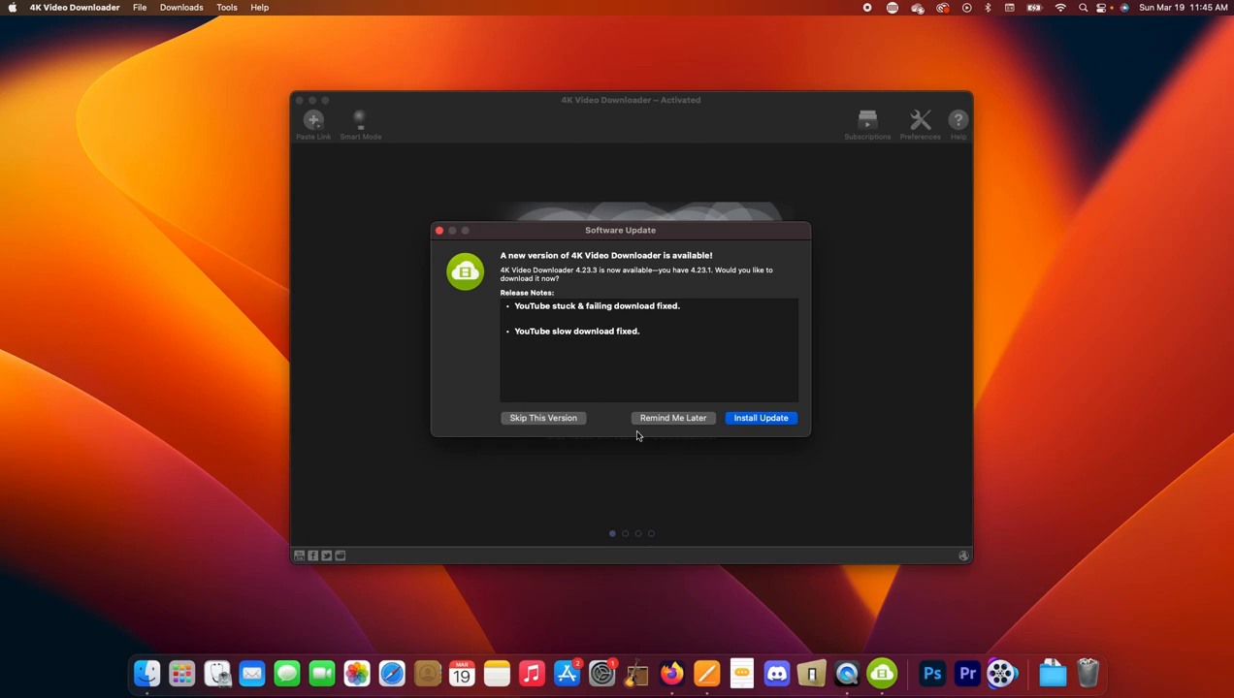
click(647, 418)
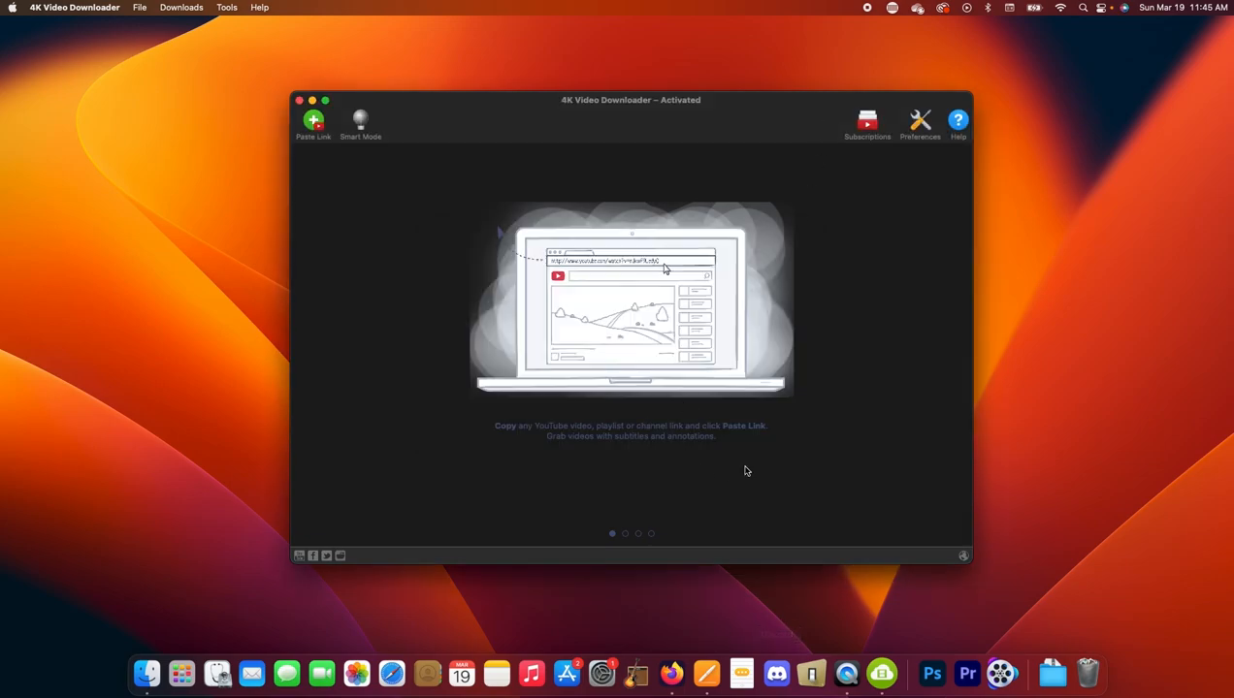
click(299, 101)
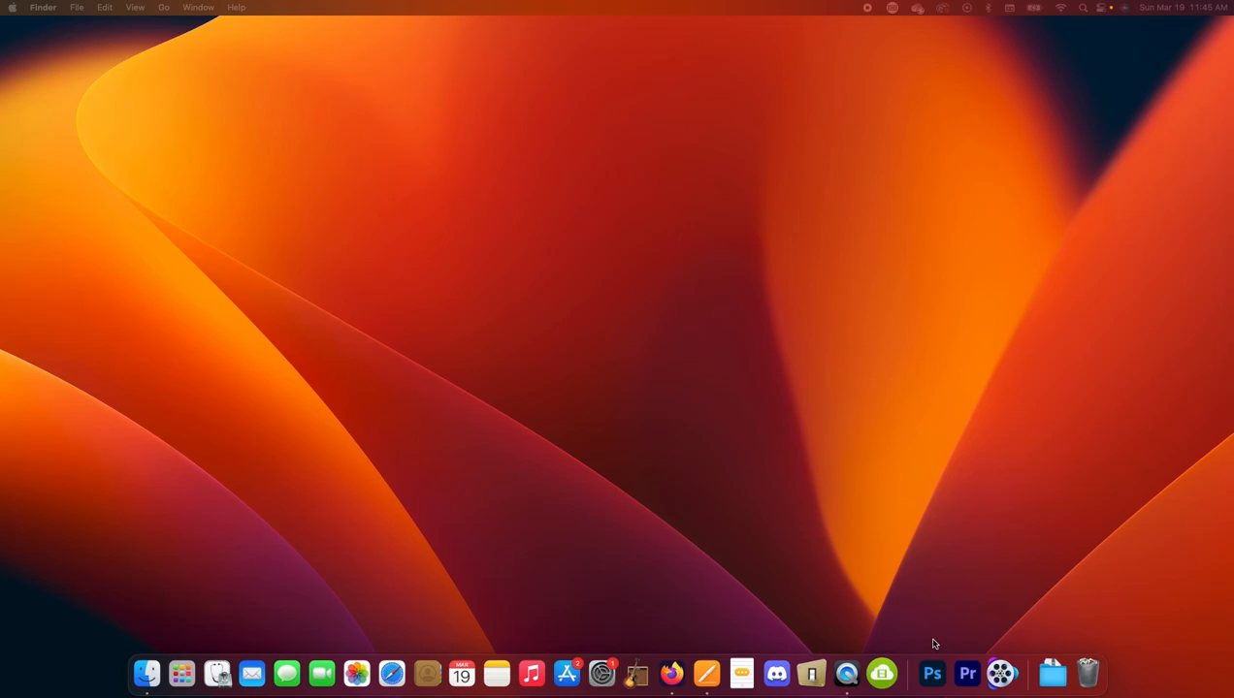
- Relaunch Premiere Pro from the Dock with all four reset options ticked and continue
click(968, 676)
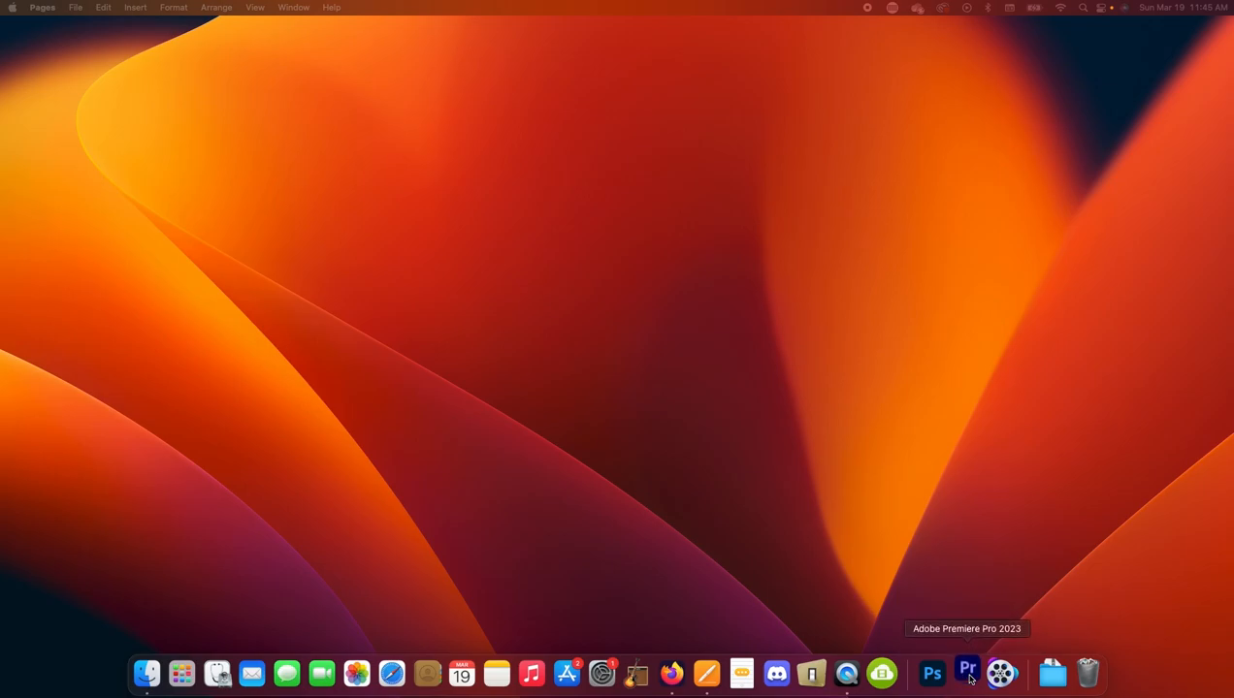
click(968, 675)
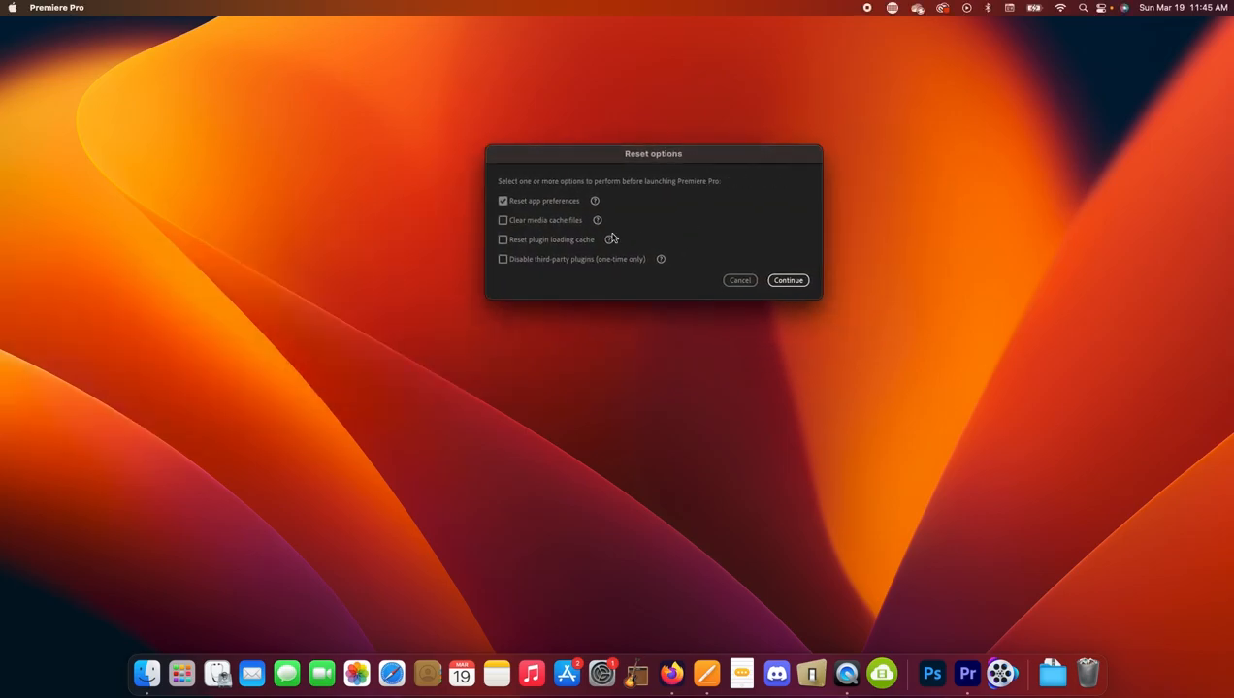
click(544, 221)
click(528, 241)
click(530, 259)
click(786, 280)
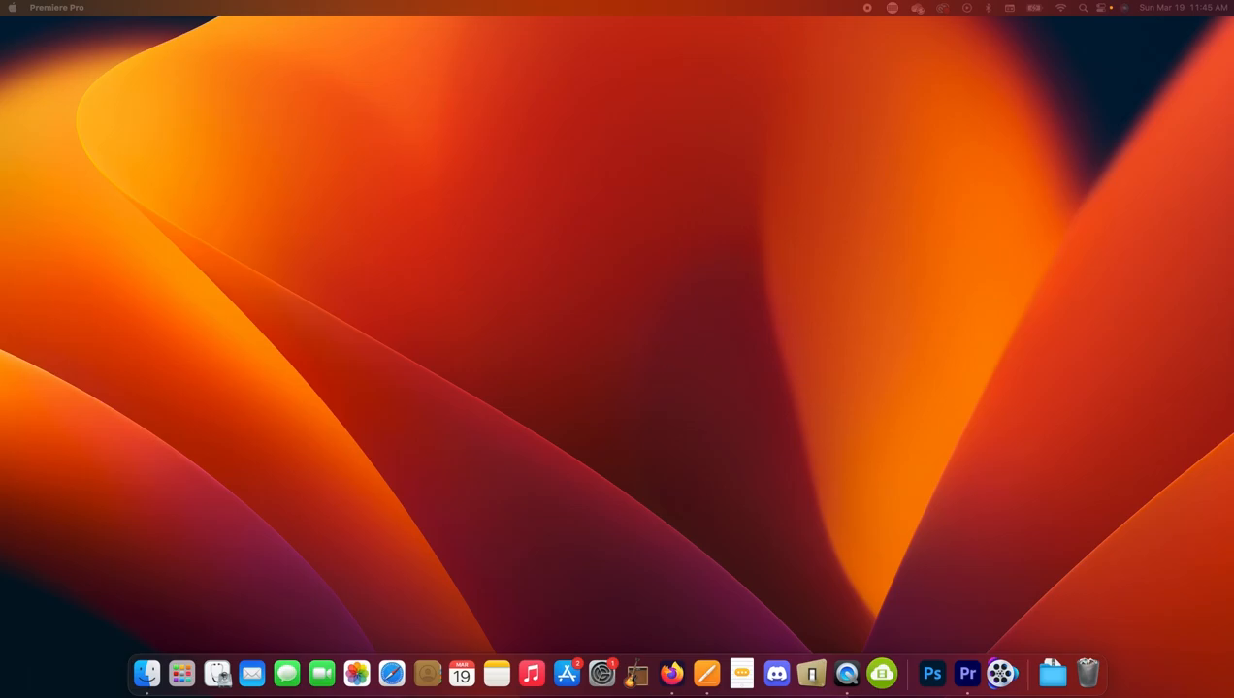